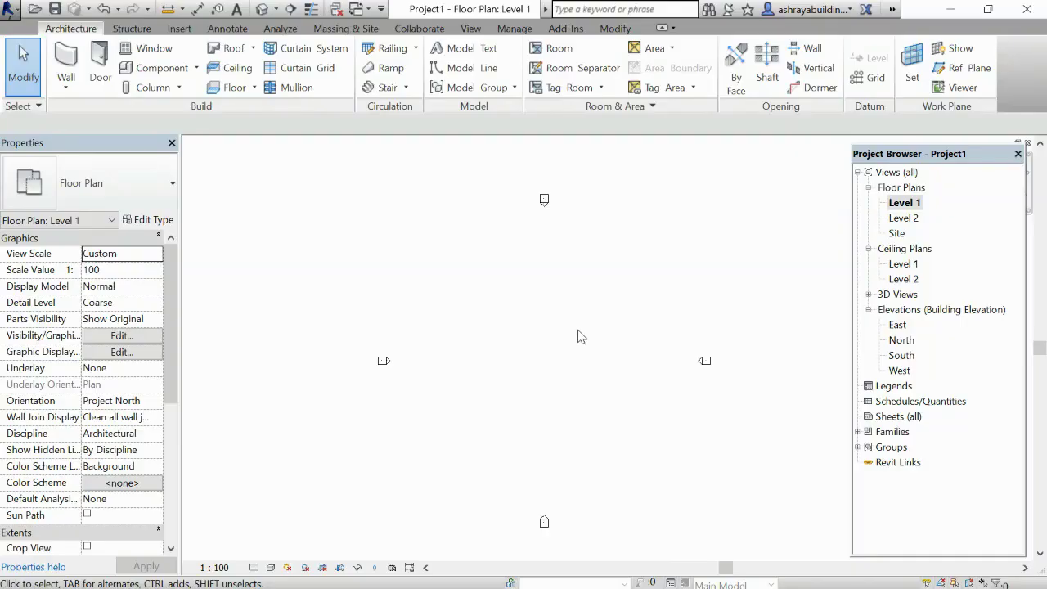
Draw a 32' by 44' rectangle of architectural walls on Level 1.
click(73, 97)
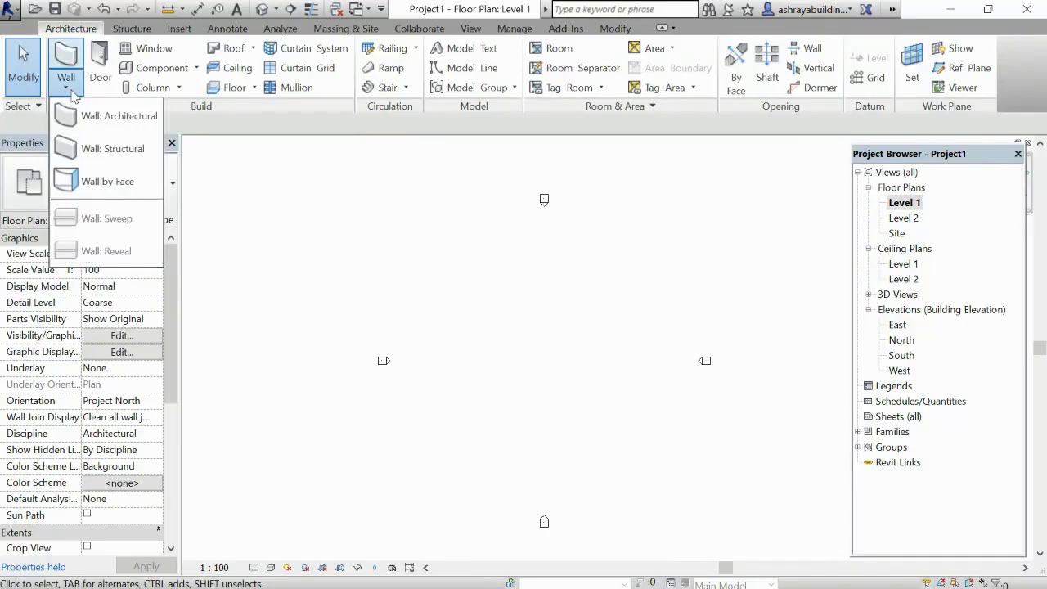
click(111, 113)
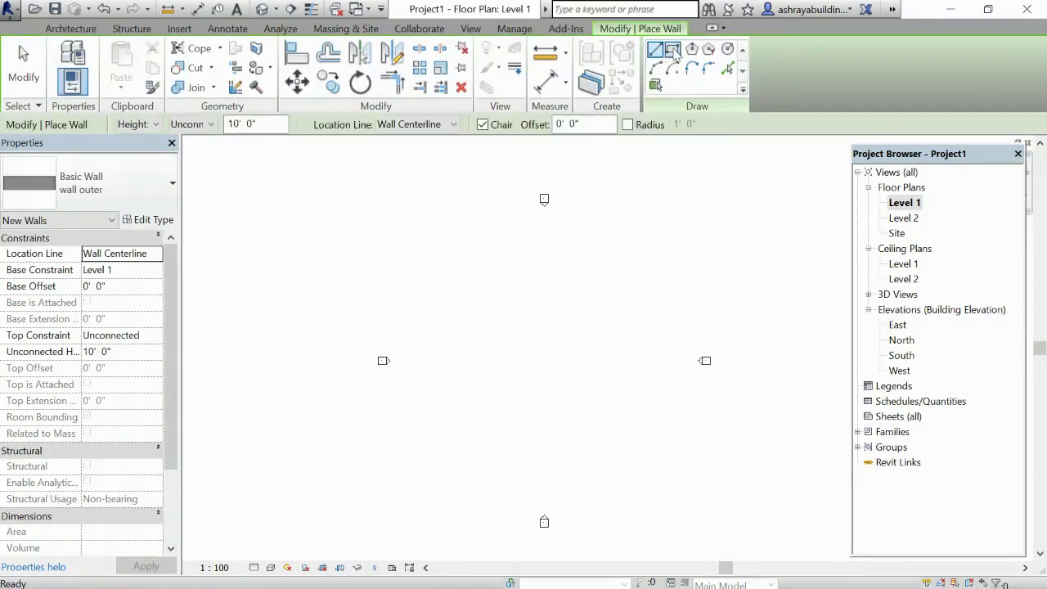
click(673, 50)
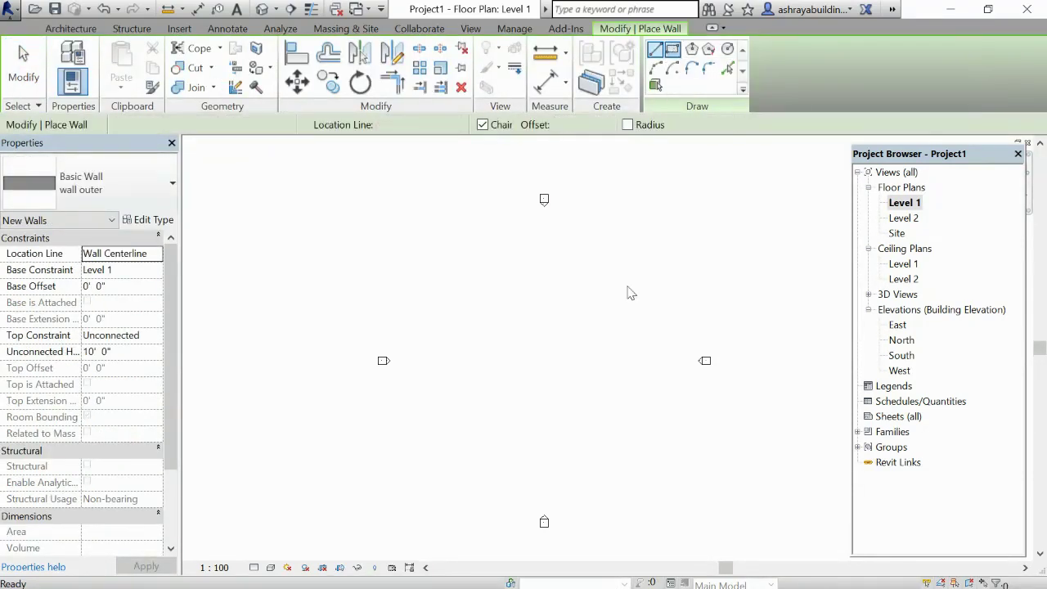
click(495, 305)
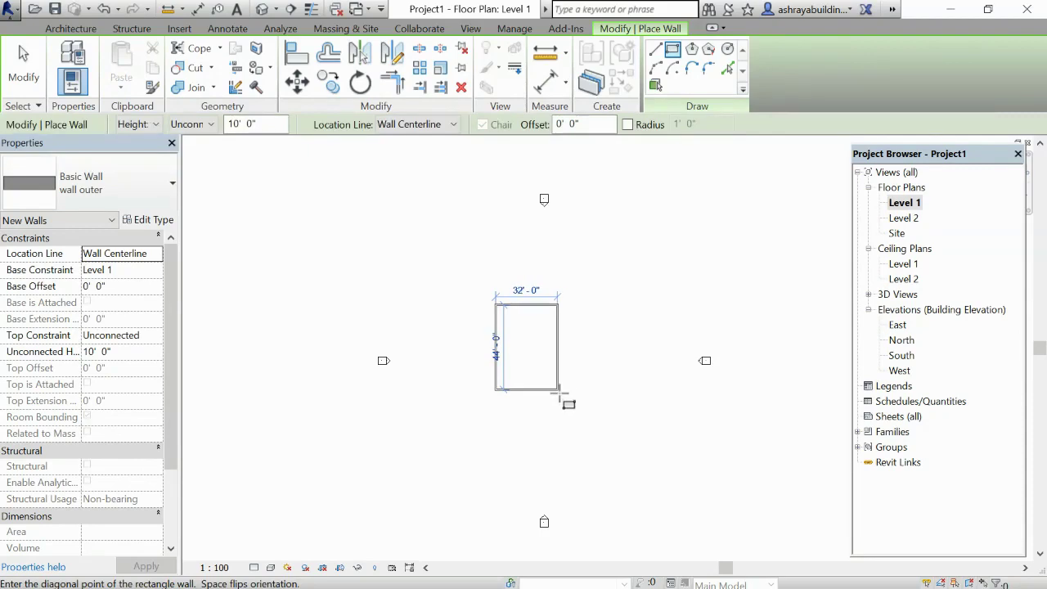
click(620, 269)
right_click(622, 271)
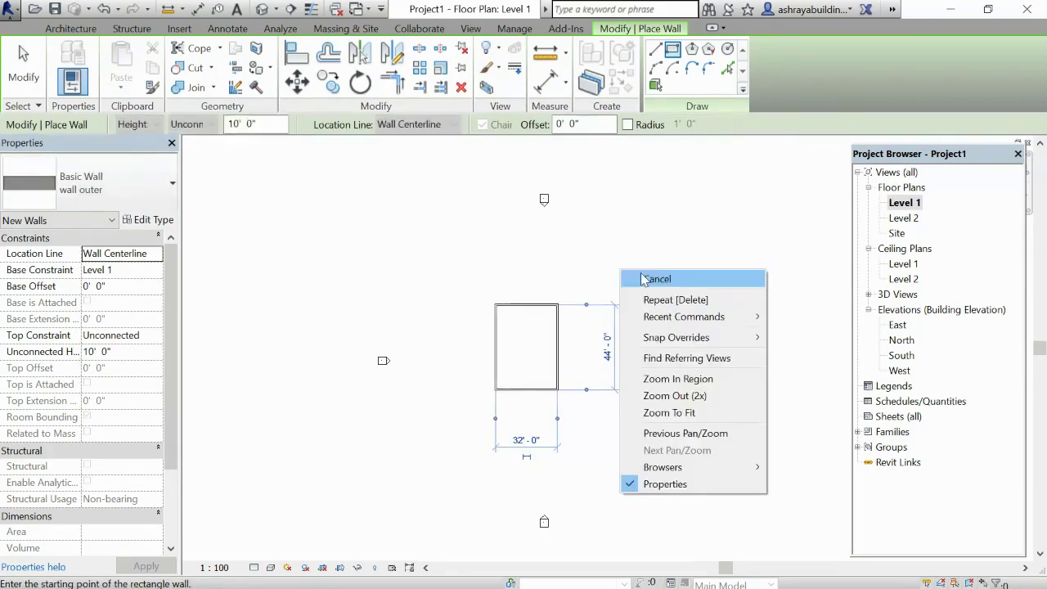
click(644, 280)
right_click(613, 254)
click(630, 268)
scroll(547, 342, up, 1)
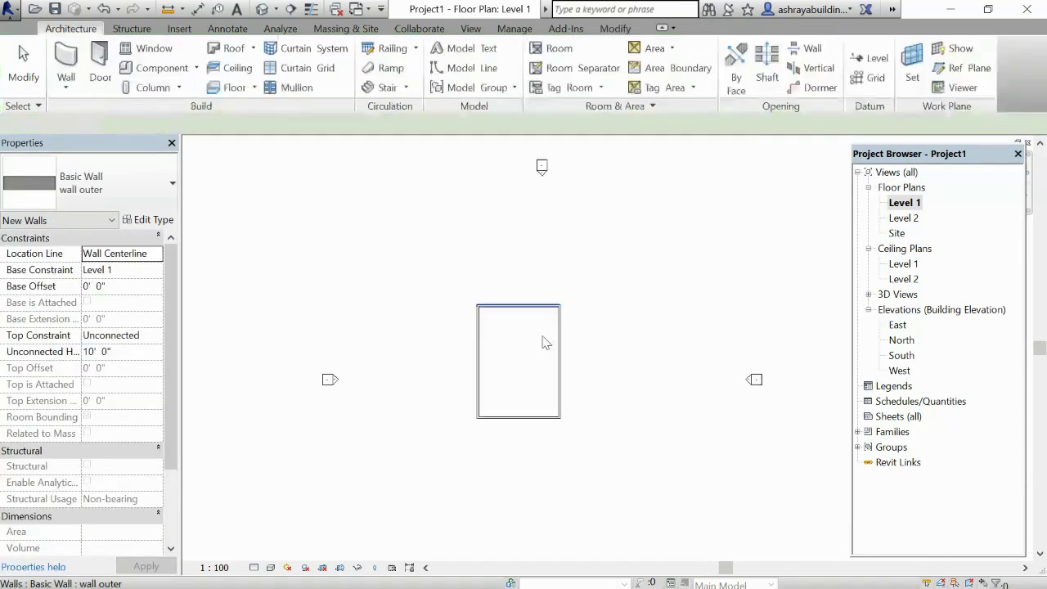
scroll(538, 367, up, 1)
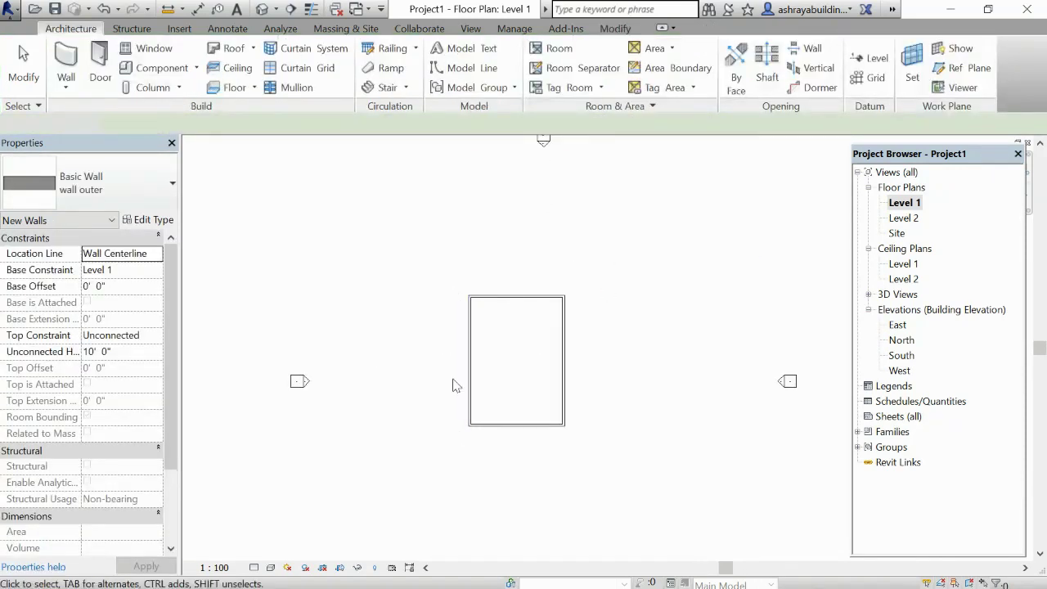
Start a Roof by Footprint on Level 2 and pick all four walls as sloped edges.
click(254, 48)
click(264, 82)
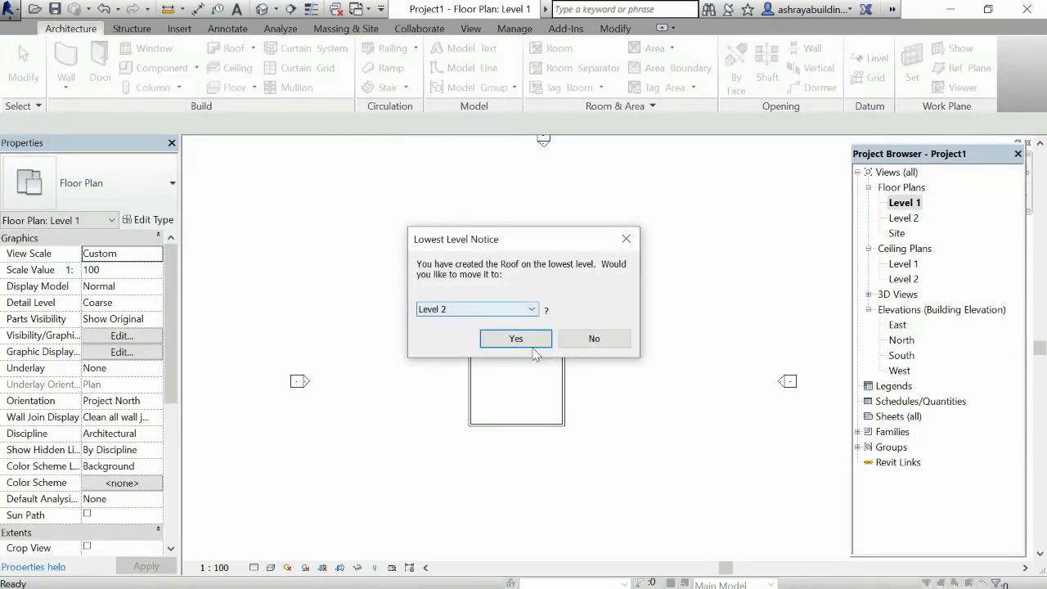
click(517, 339)
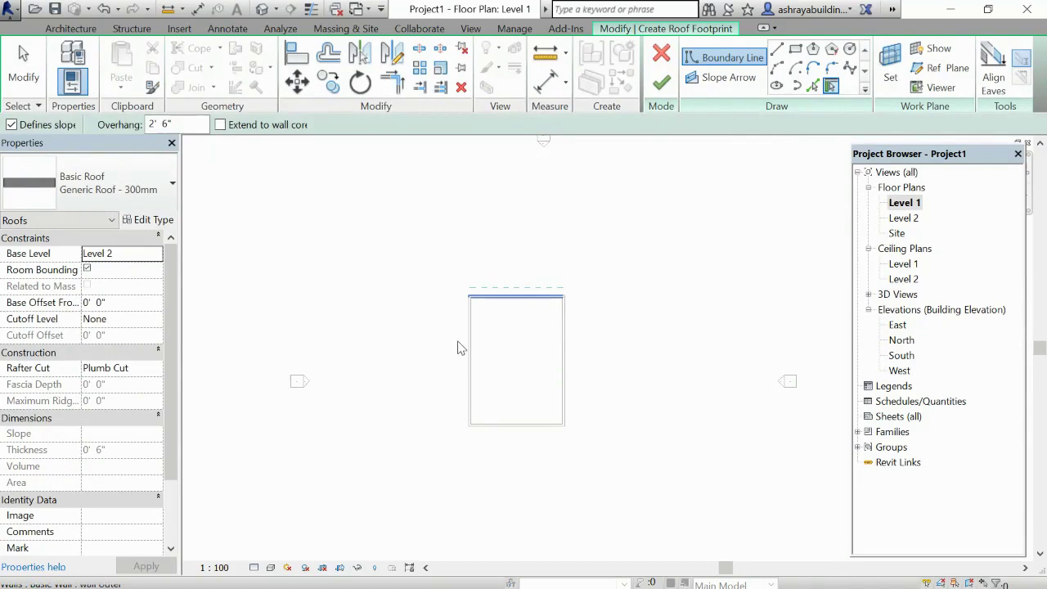
click(520, 297)
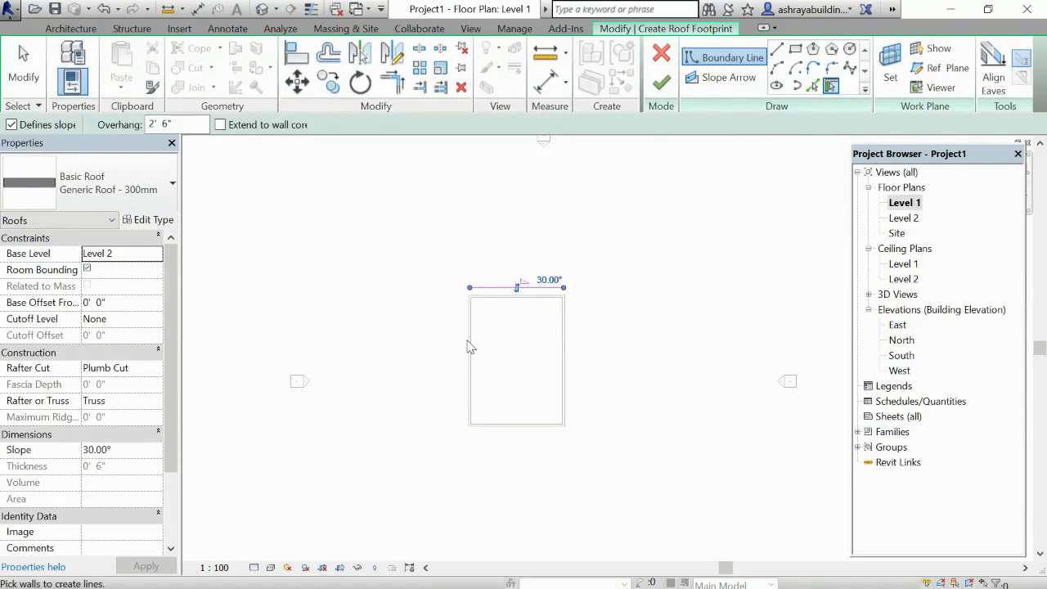
click(535, 427)
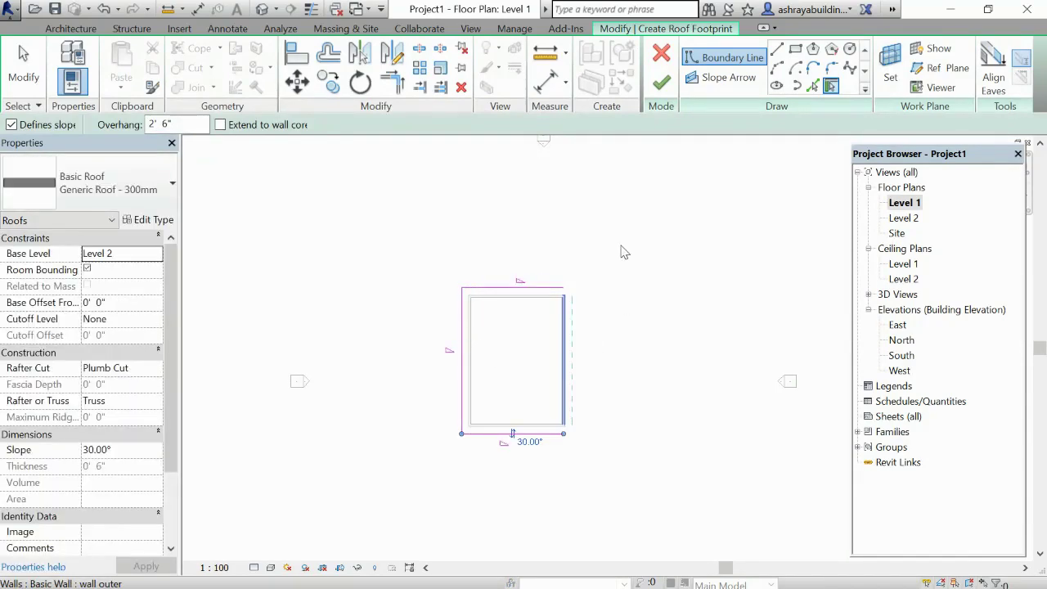
right_click(612, 229)
click(636, 241)
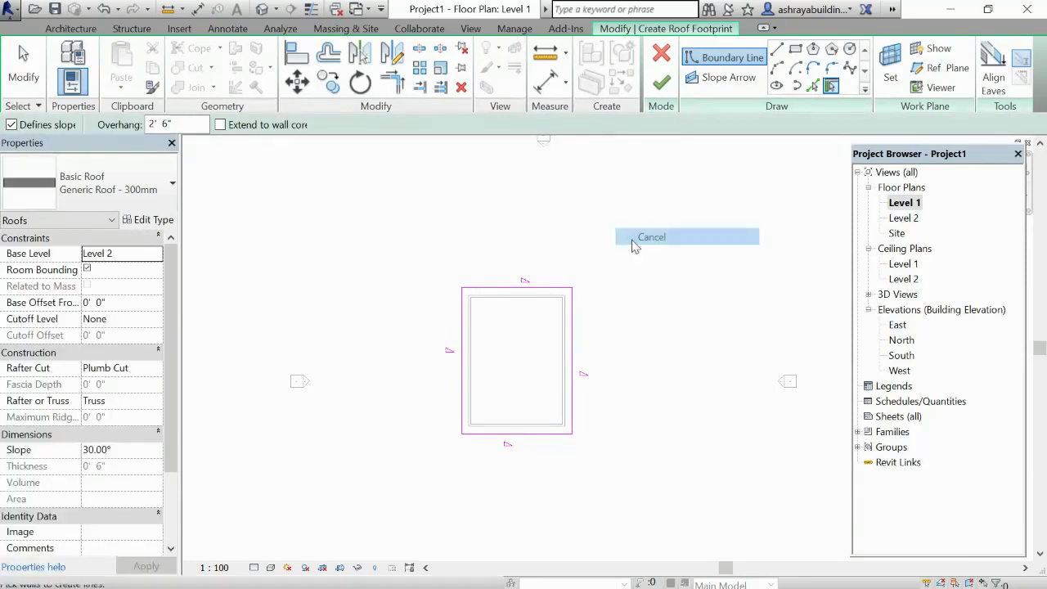
Finish the 30° hipped roof, attach the walls to it, and clear the selection.
click(661, 84)
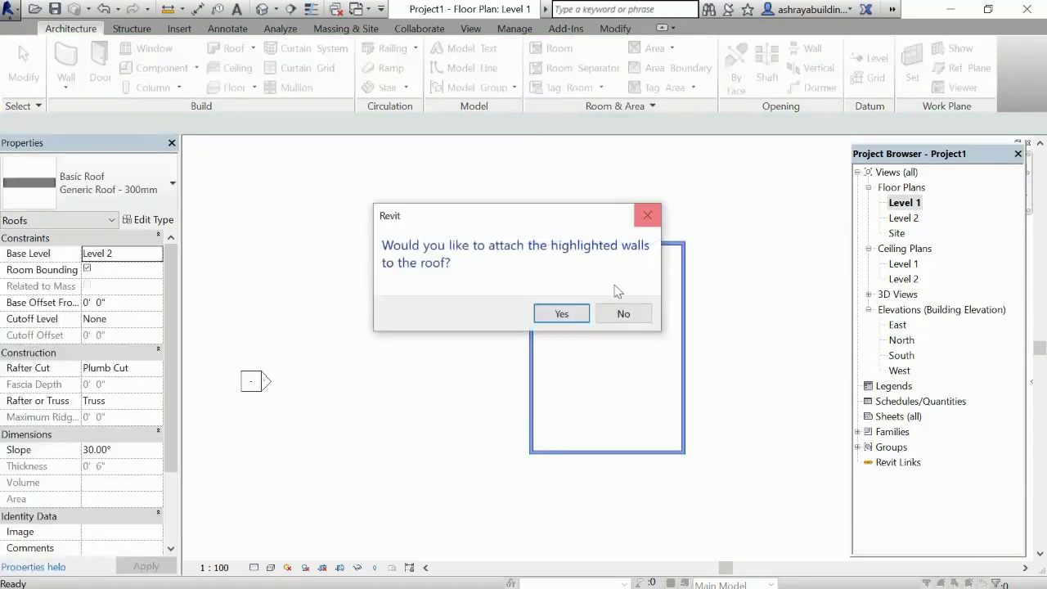
click(566, 313)
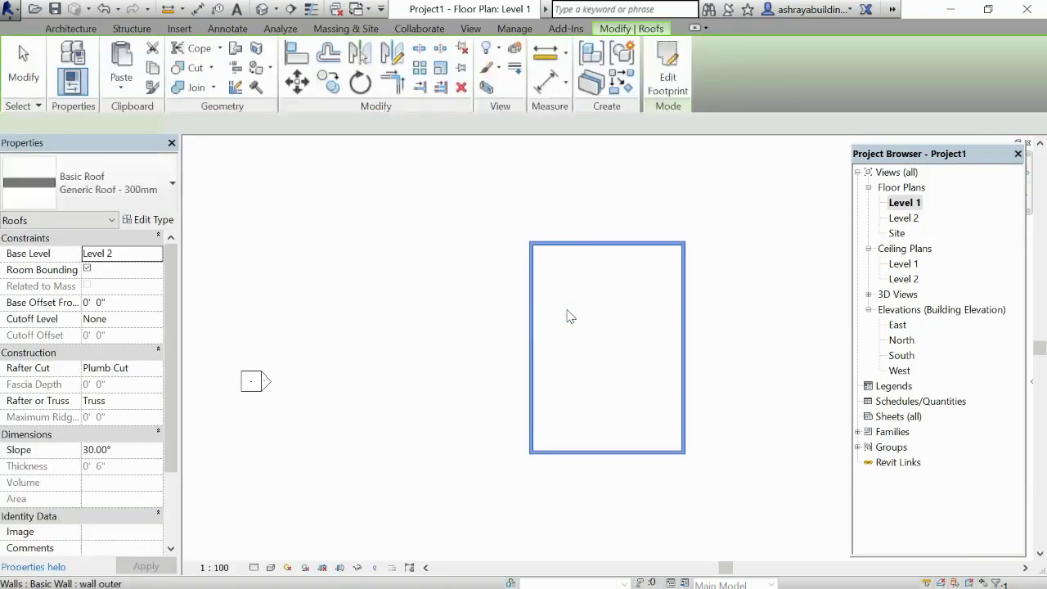
key(z)
key(f)
click(622, 339)
scroll(606, 352, up, 1)
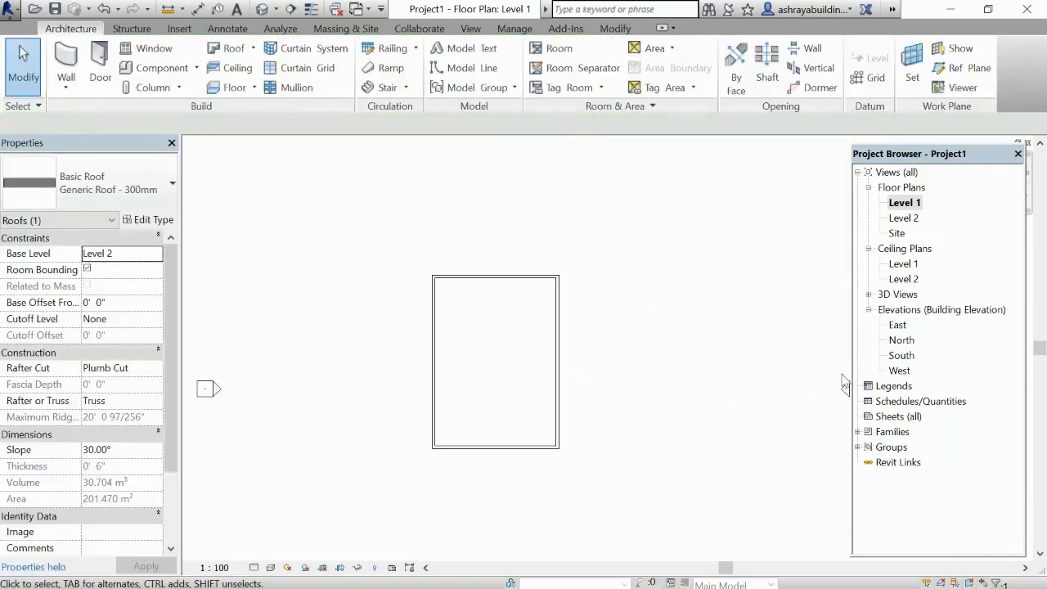
Add a new level line across the house in the South elevation.
double_click(901, 356)
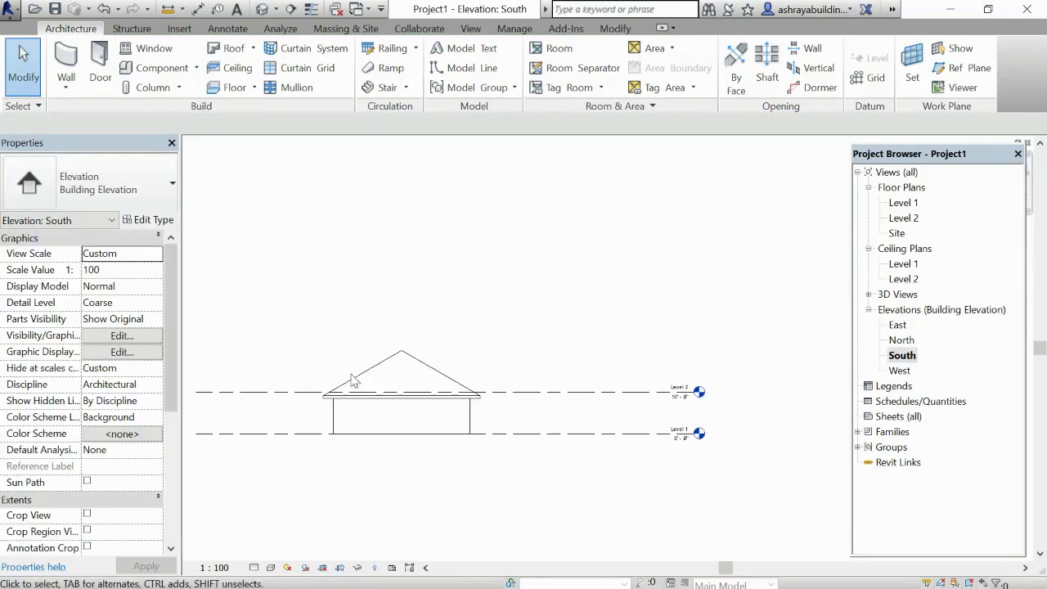
scroll(350, 377, up, 1)
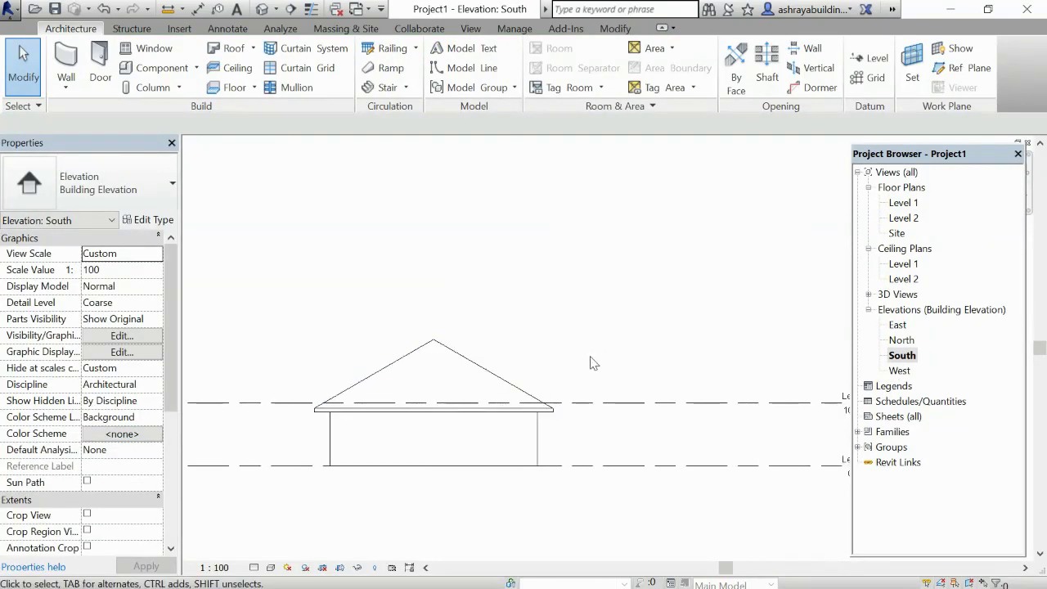
click(878, 64)
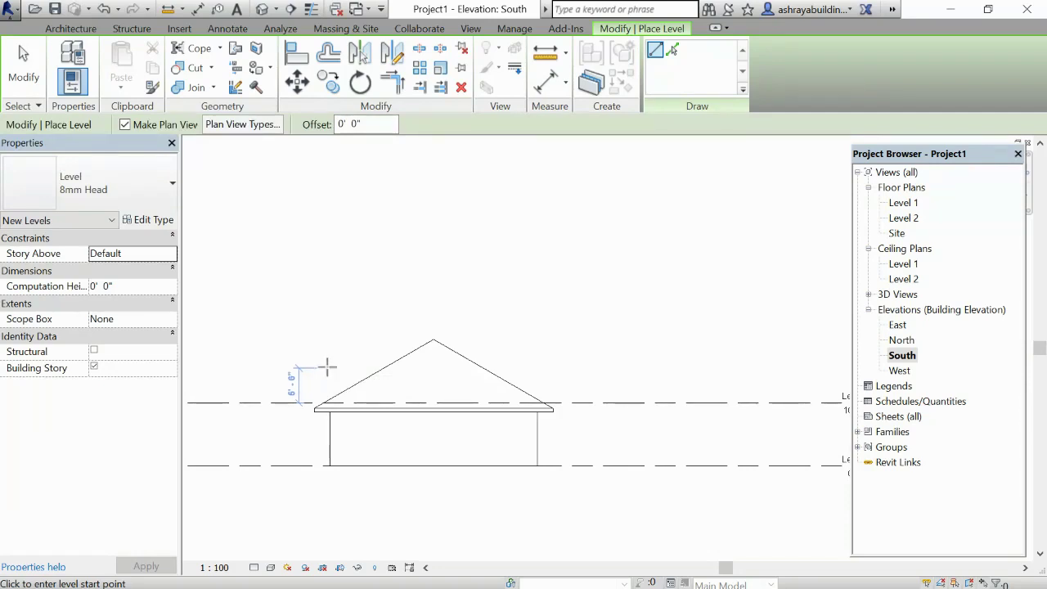
click(327, 367)
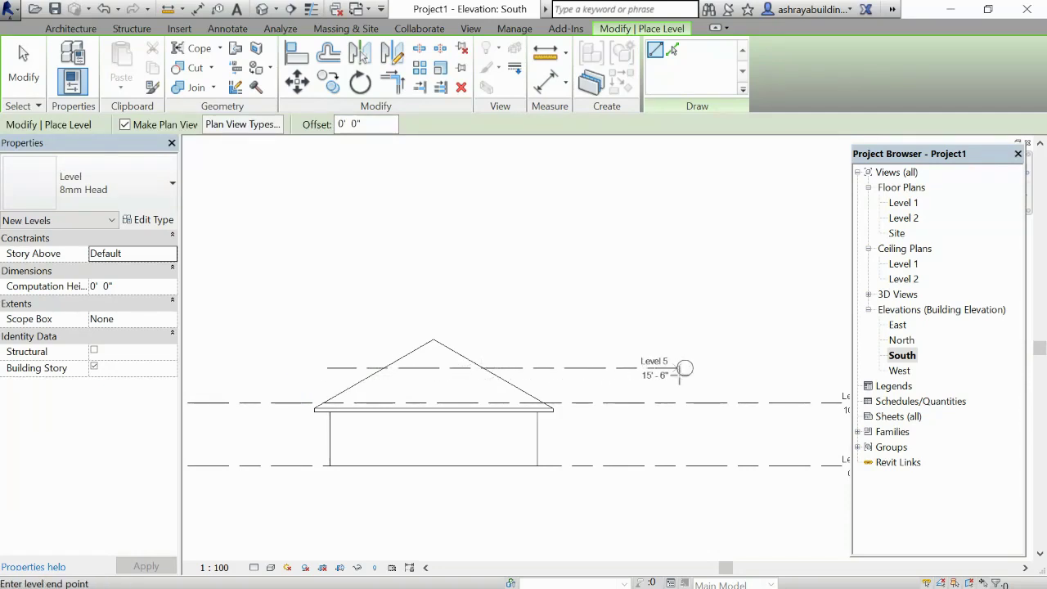
click(665, 369)
right_click(686, 305)
click(686, 306)
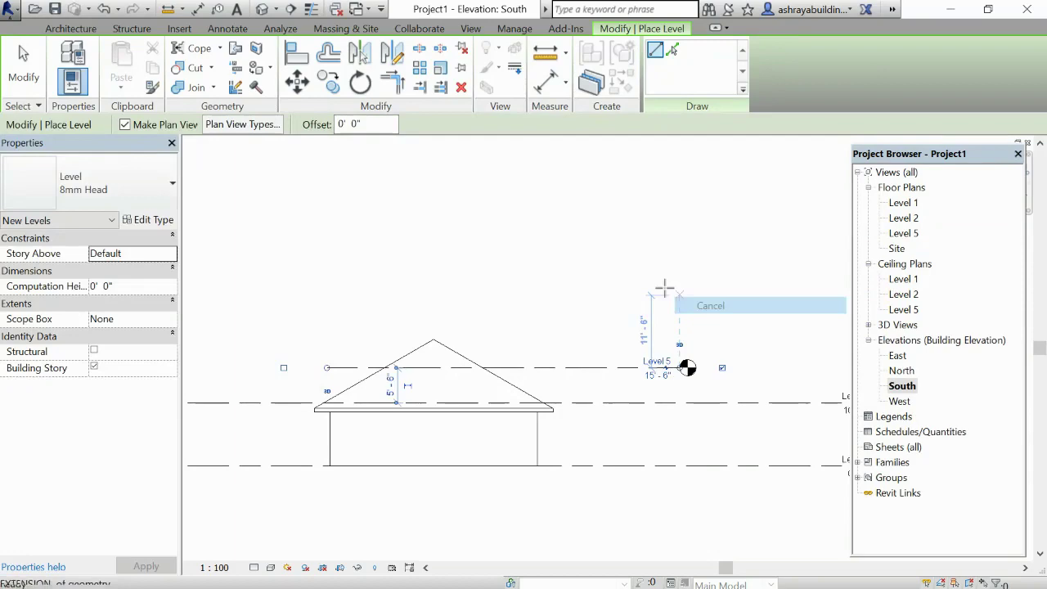
right_click(666, 288)
click(684, 300)
scroll(635, 386, up, 2)
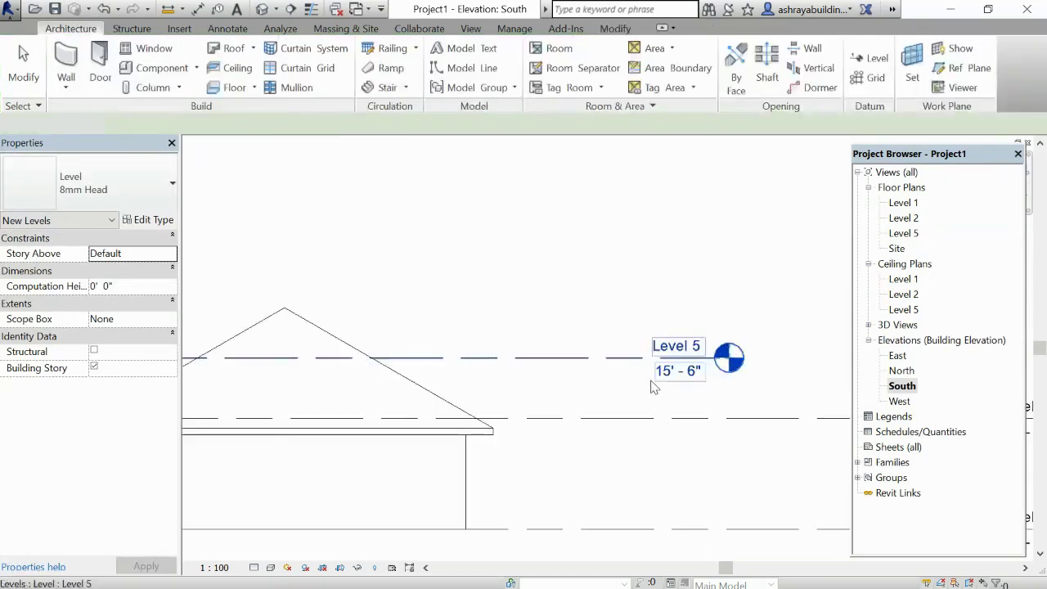
scroll(635, 386, up, 2)
Rename the new level to 'Dormer', renaming its matching views too.
click(700, 339)
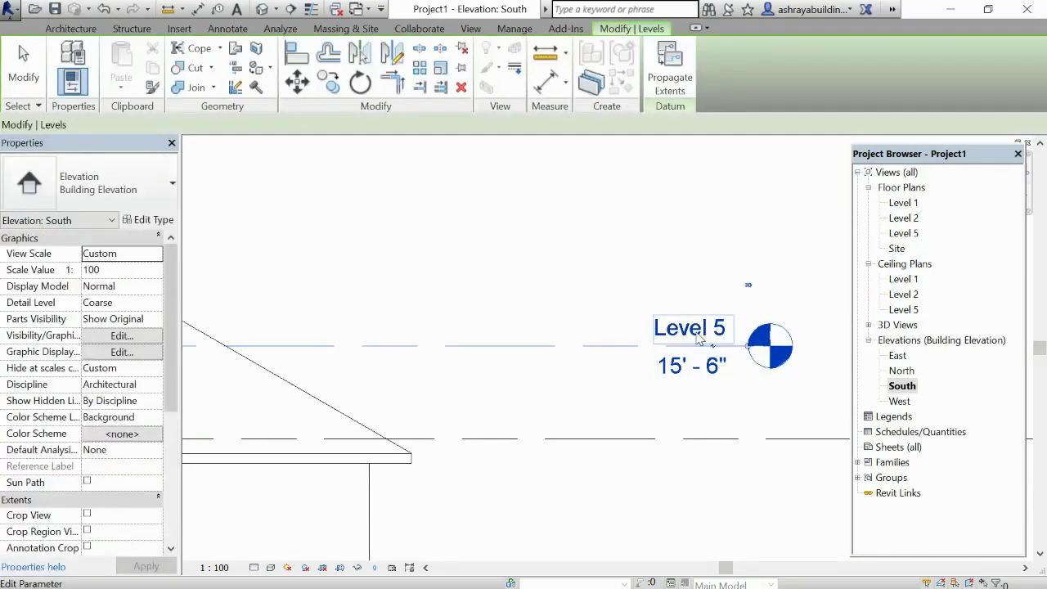
click(696, 329)
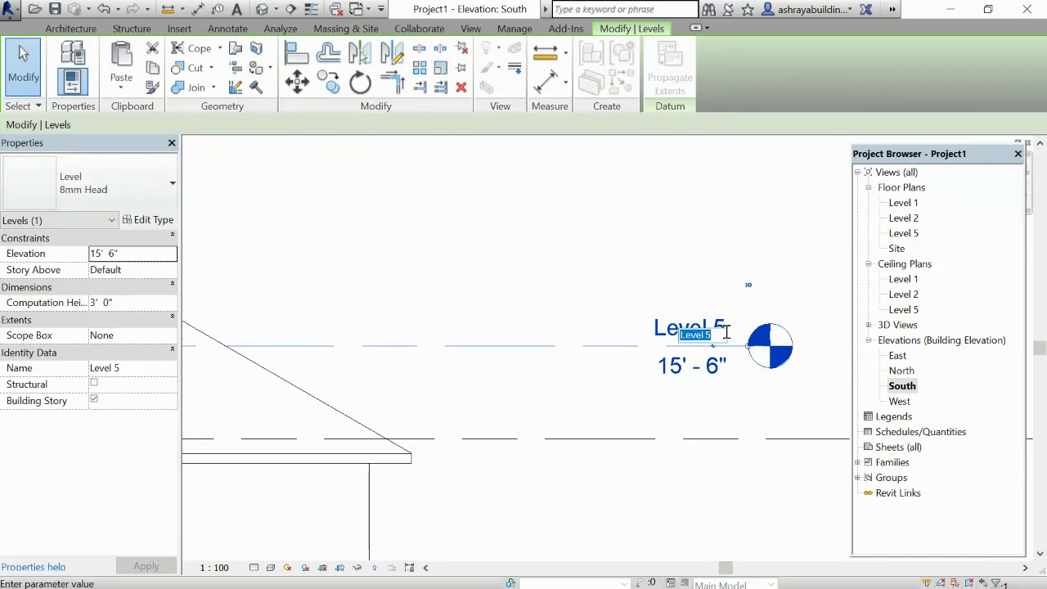
text(Dormer)
key(Return)
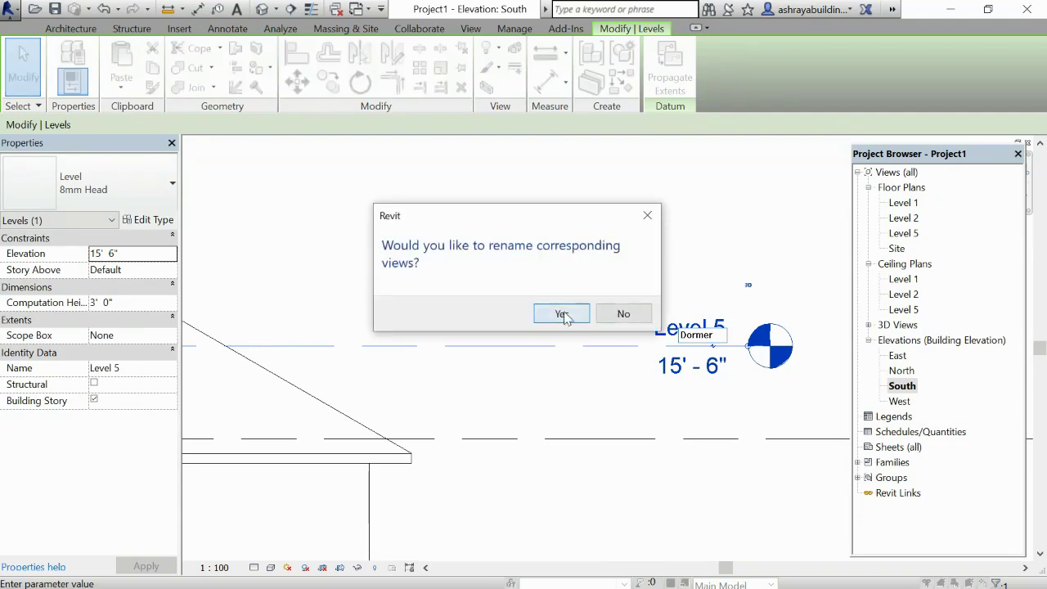
click(562, 315)
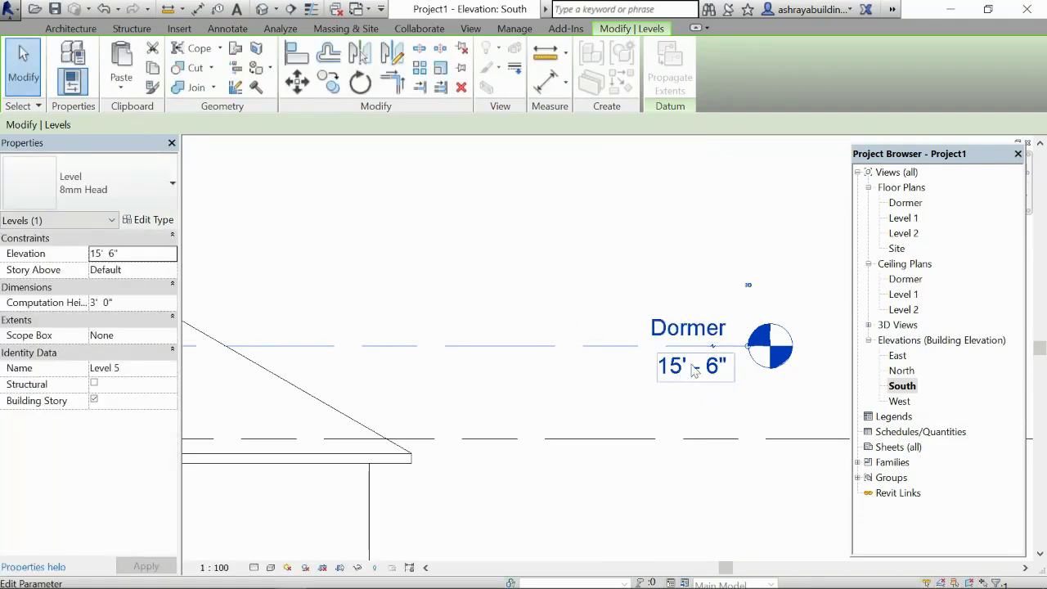
Set the Dormer level height to 12' - 0" and zoom to fit the house.
click(685, 368)
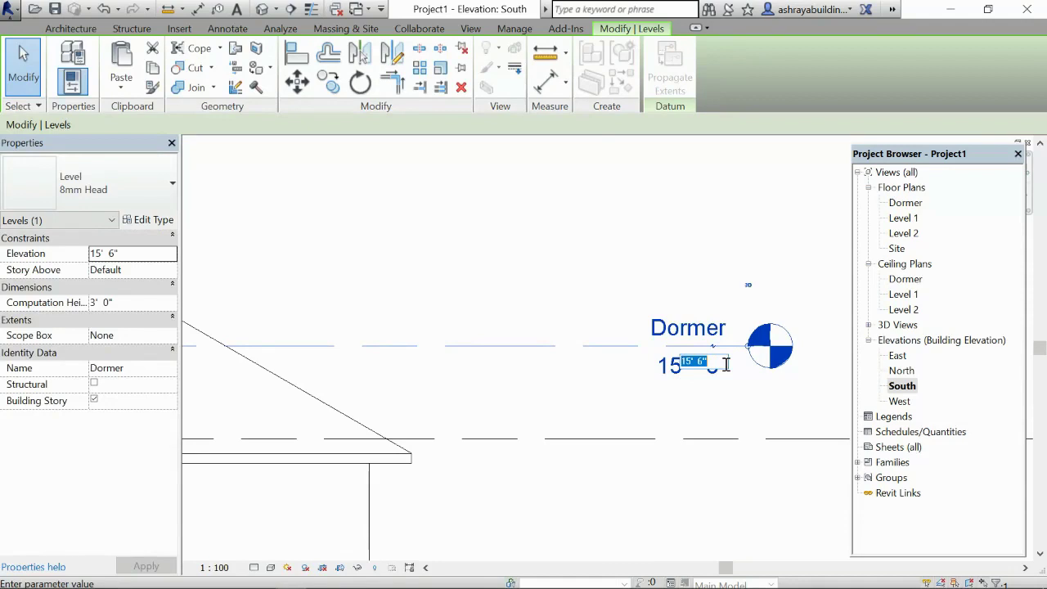
text(12)
key(Return)
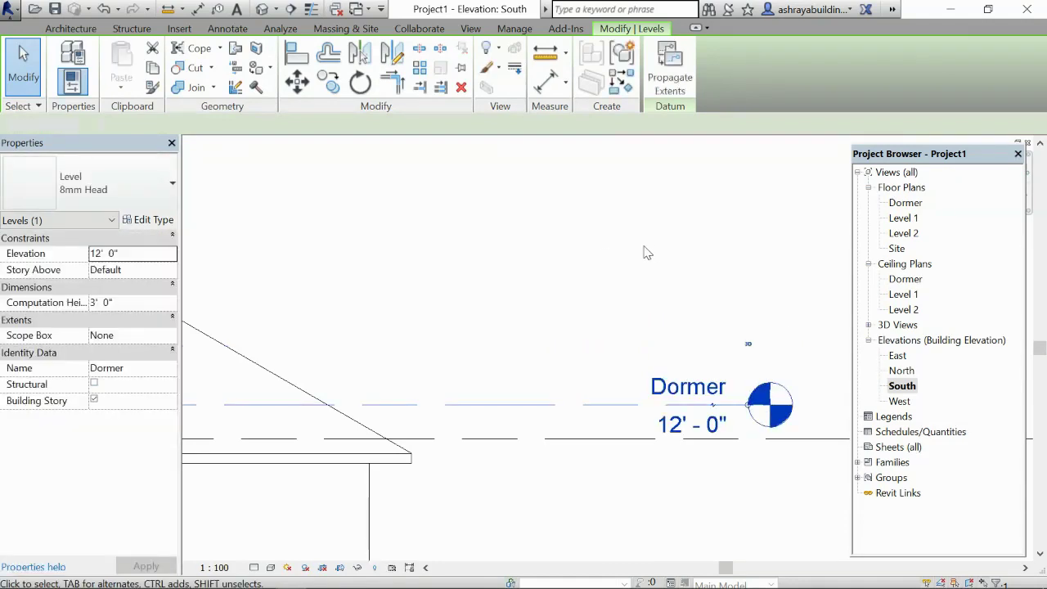
click(659, 254)
key(z)
key(f)
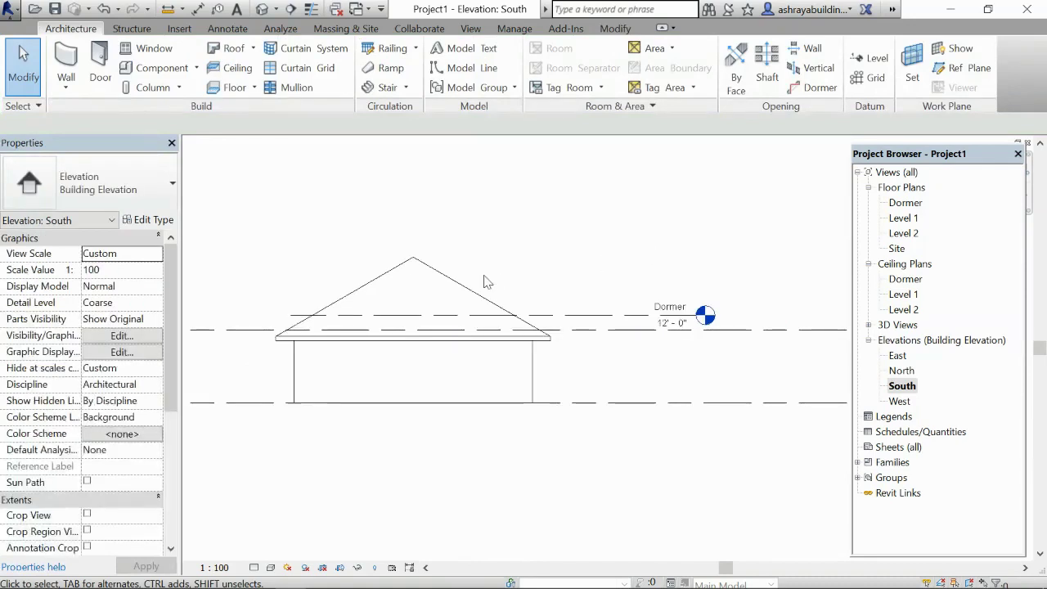
On the Dormer floor plan, draw a 6' by 4' rectangle of architectural walls on the front slope.
double_click(905, 203)
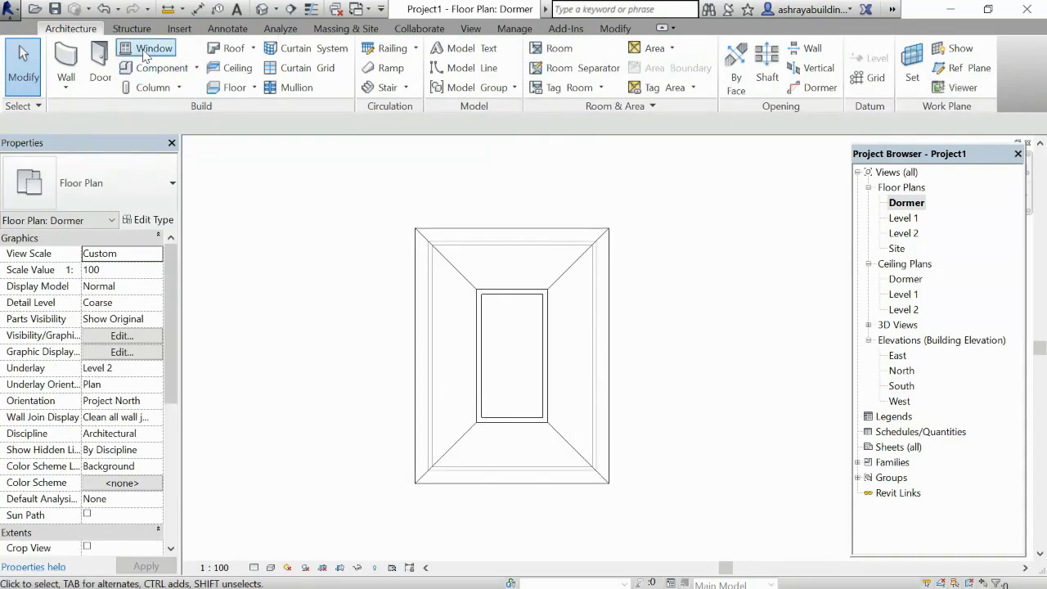
click(66, 84)
click(94, 121)
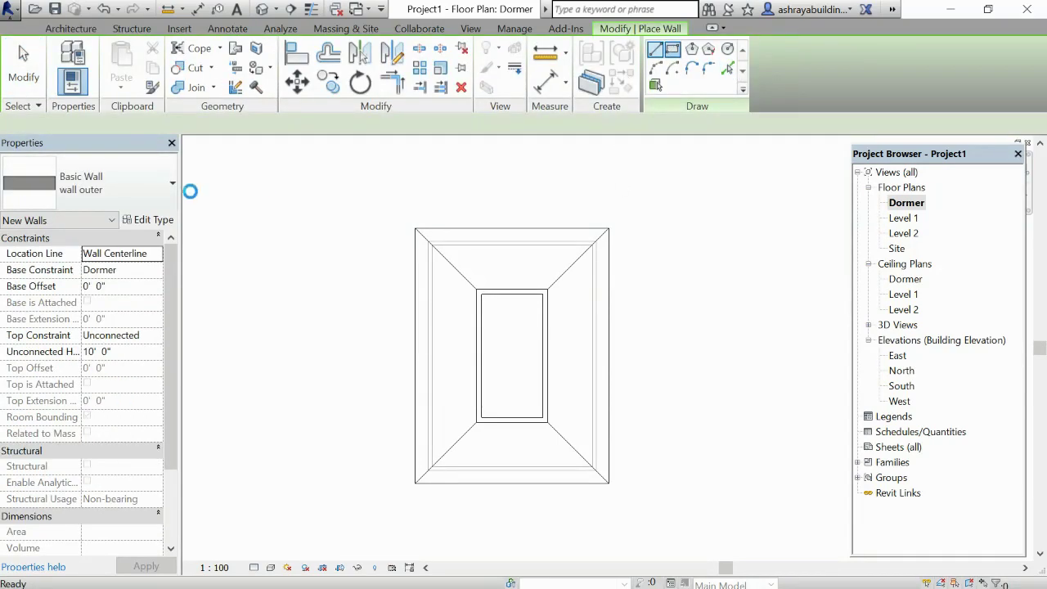
scroll(456, 340, up, 3)
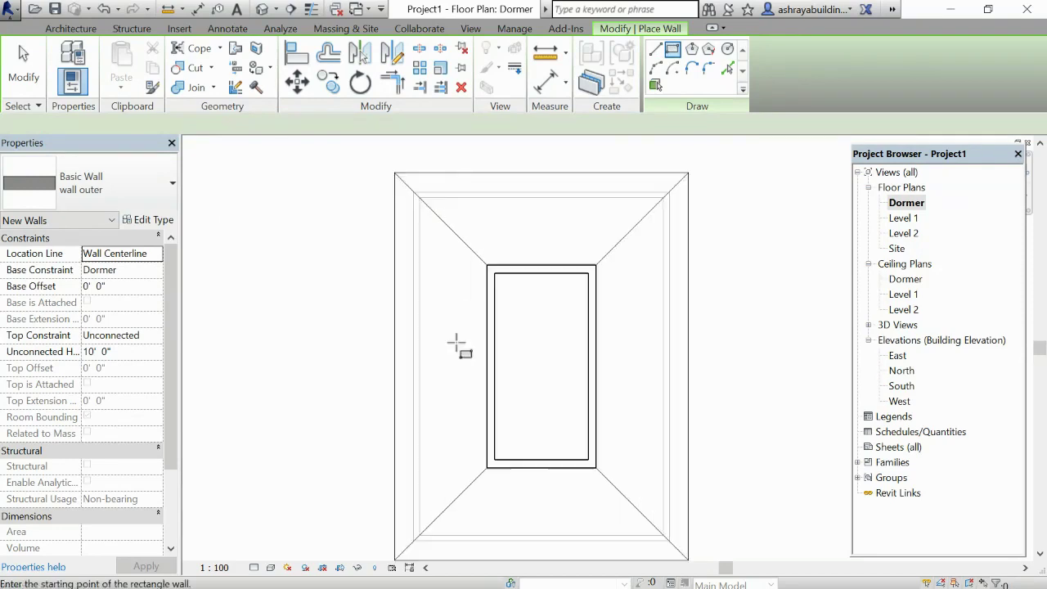
scroll(431, 352, up, 1)
scroll(431, 364, down, 2)
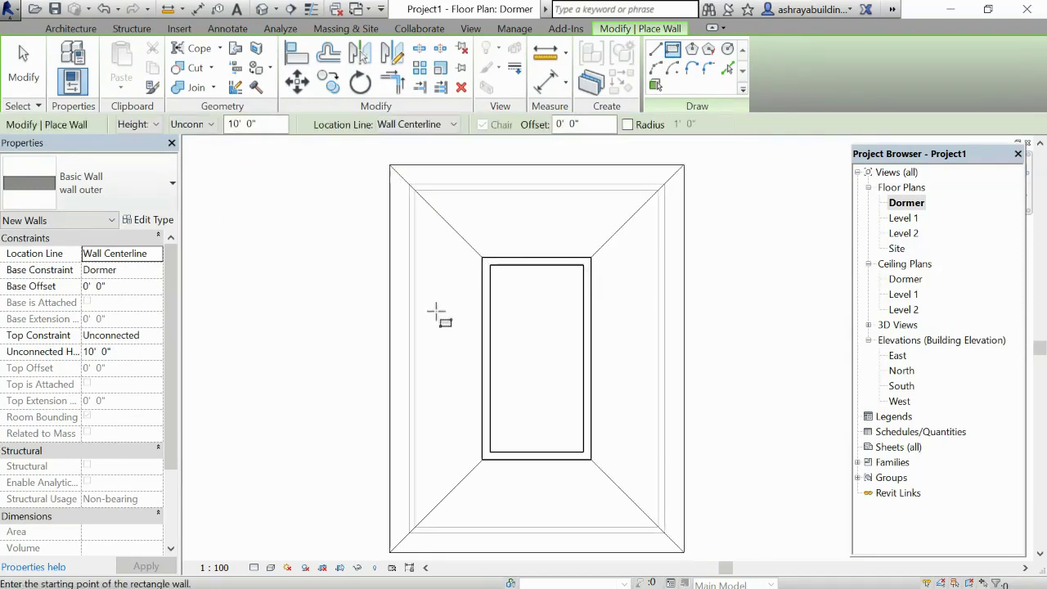
scroll(524, 505, down, 1)
scroll(531, 512, up, 2)
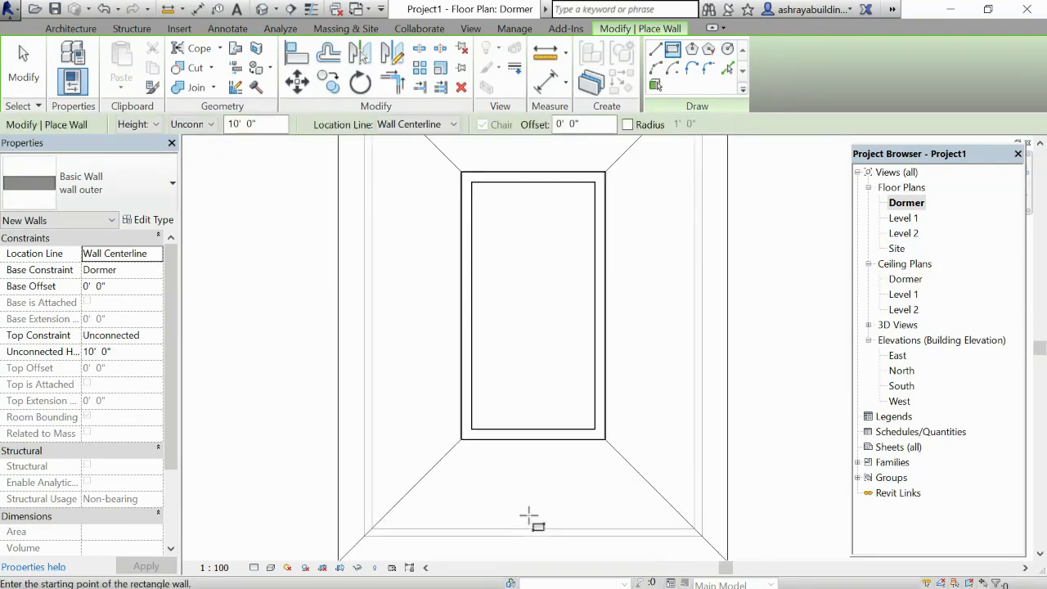
click(505, 477)
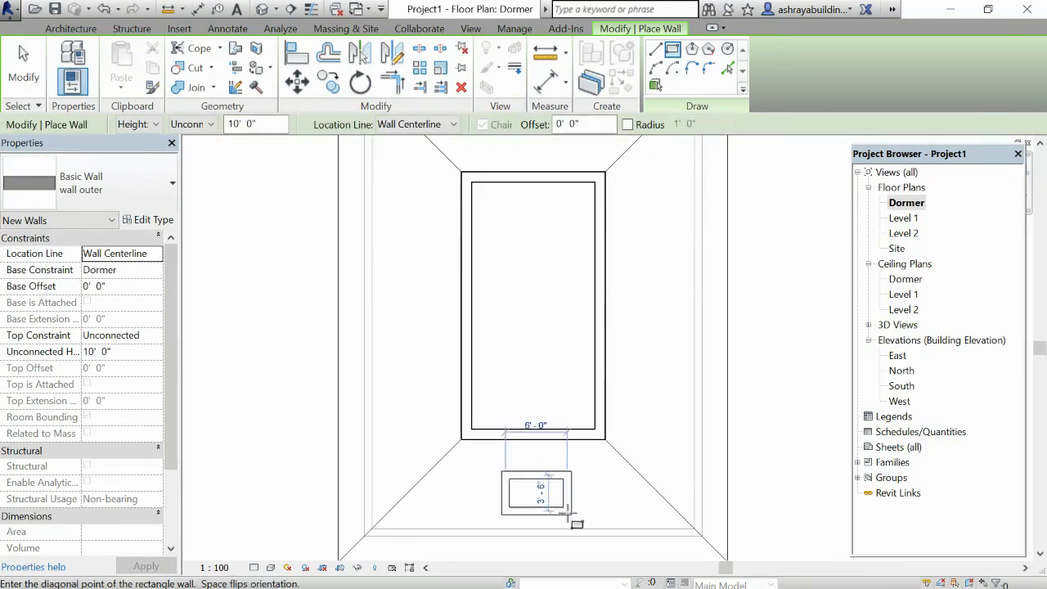
click(571, 520)
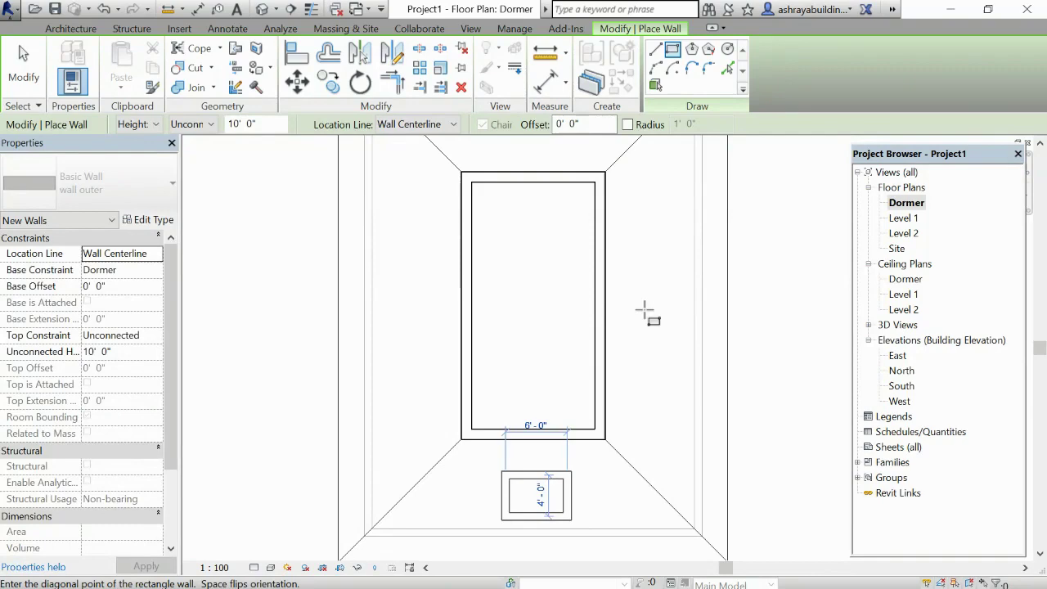
right_click(646, 310)
click(670, 316)
right_click(646, 309)
click(670, 316)
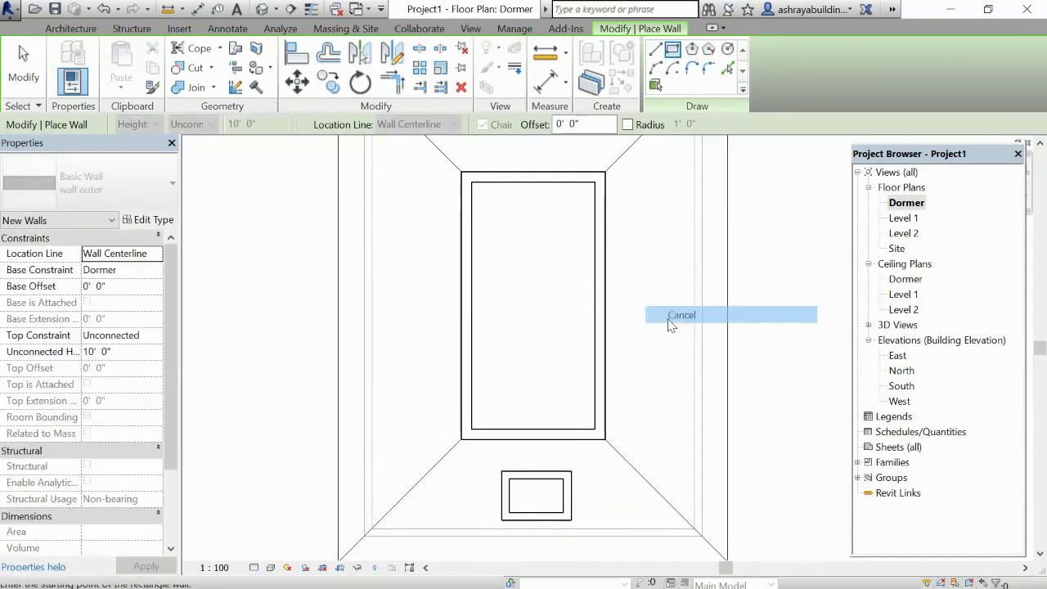
scroll(503, 294, down, 2)
key(Escape)
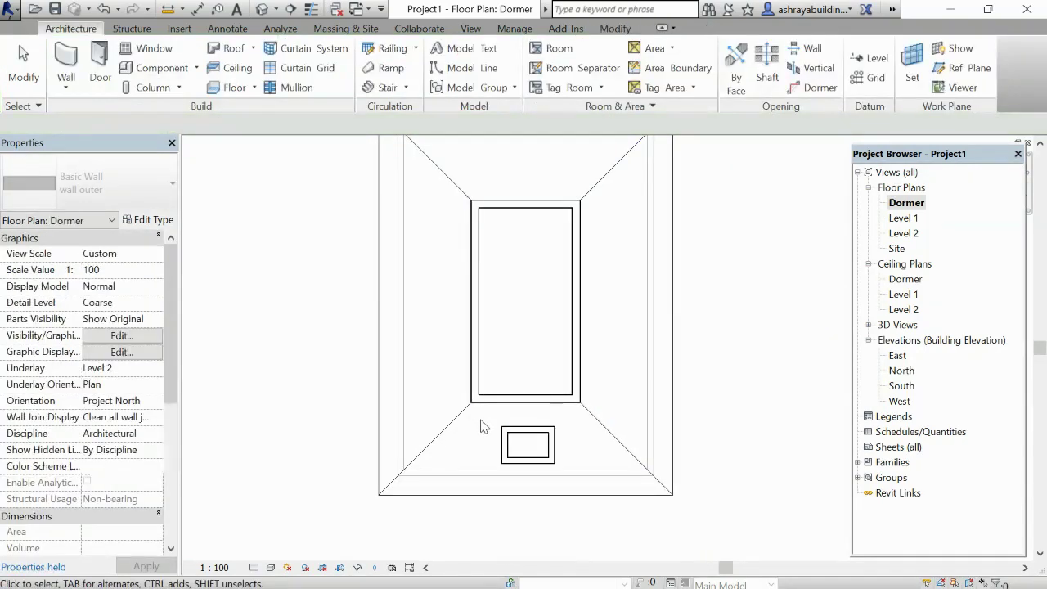
scroll(483, 426, up, 1)
Select the four small dormer walls and nudge them one step left.
mouse_move(483, 416)
mouse_down()
mouse_move(583, 489)
mouse_move(602, 486)
mouse_up()
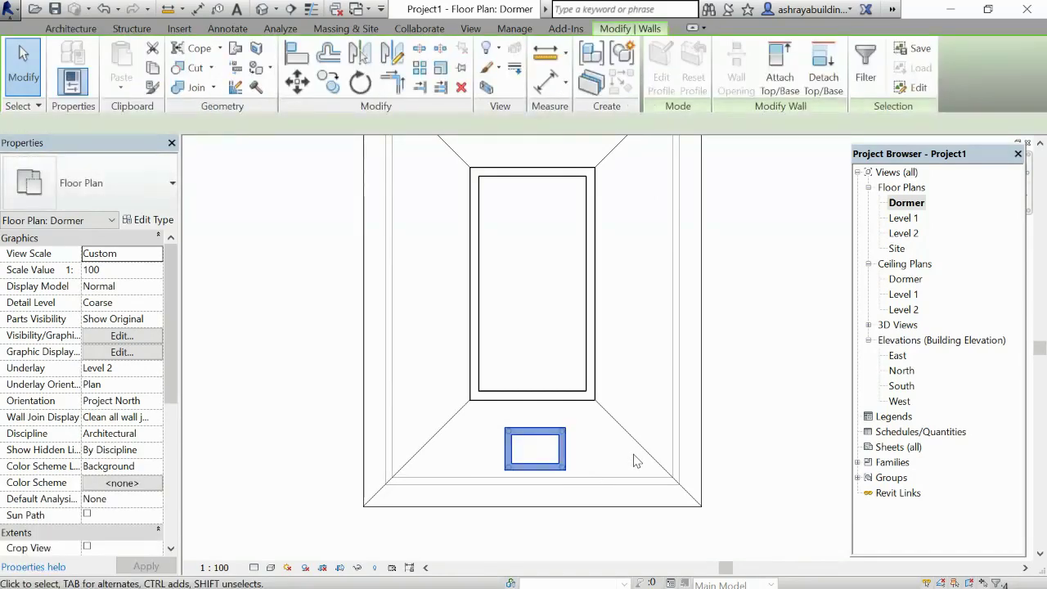
key(Left)
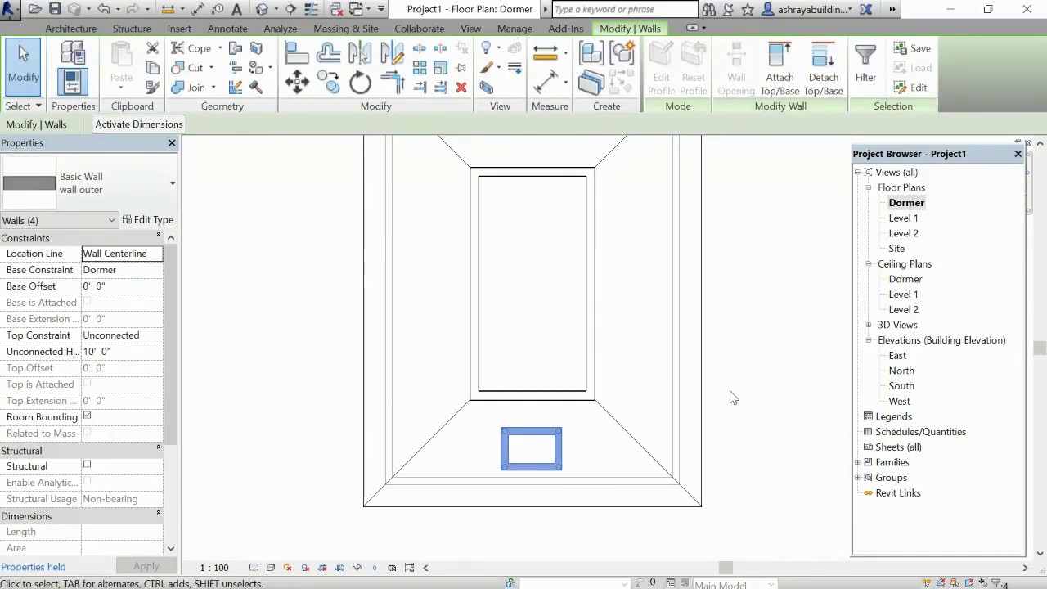
key(Escape)
scroll(524, 494, up, 2)
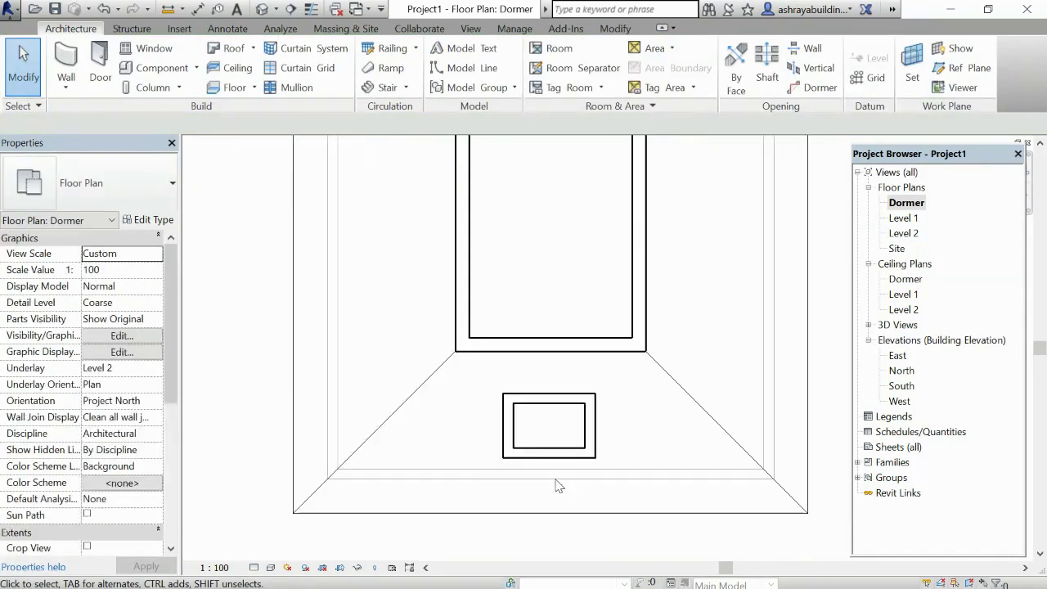
scroll(556, 486, up, 1)
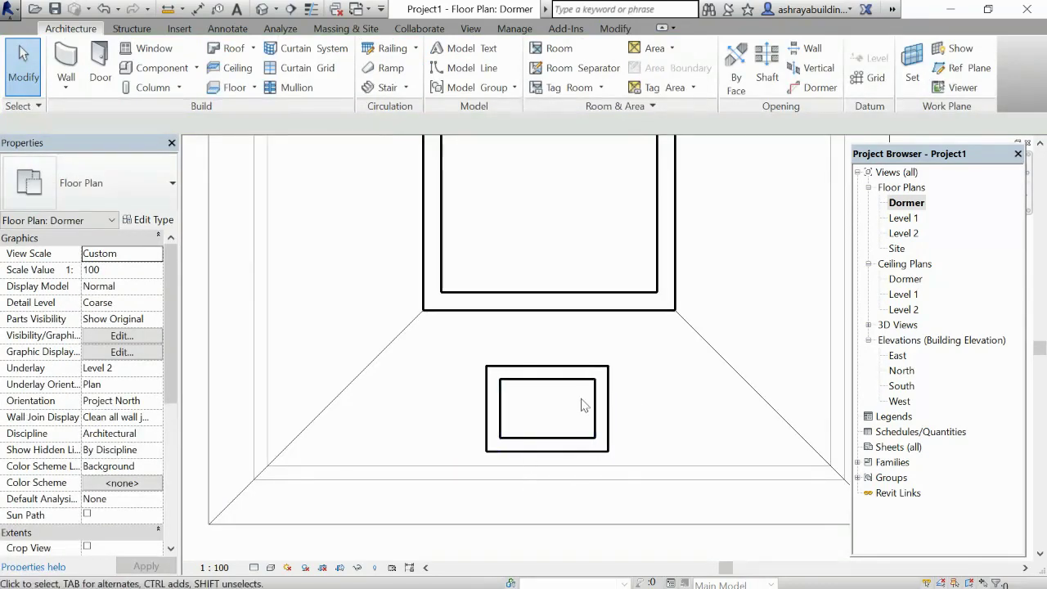
Sketch a rectangular roof footprint around the small dormer walls.
click(254, 50)
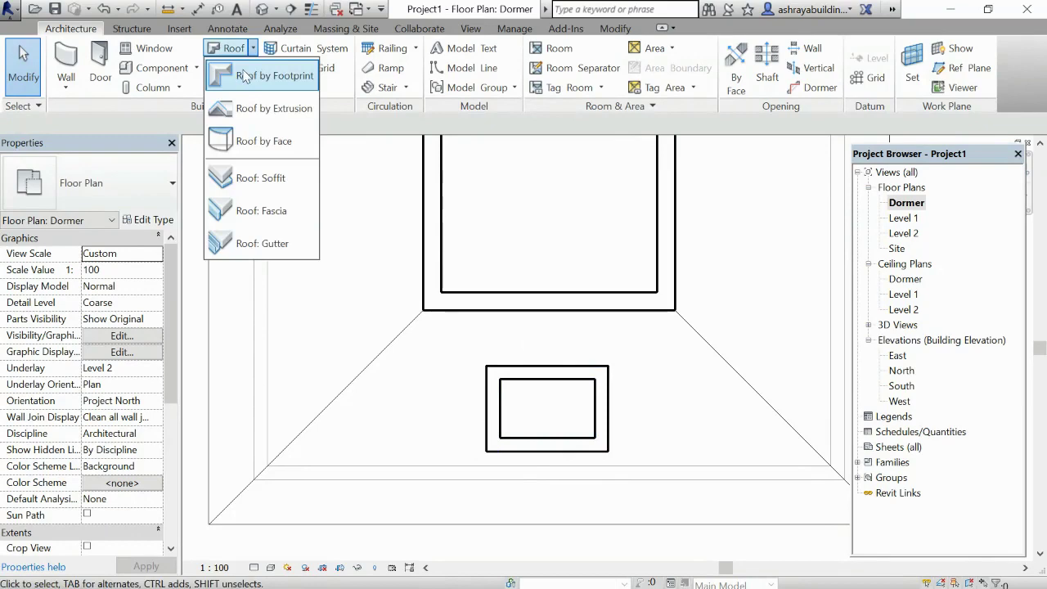
click(257, 86)
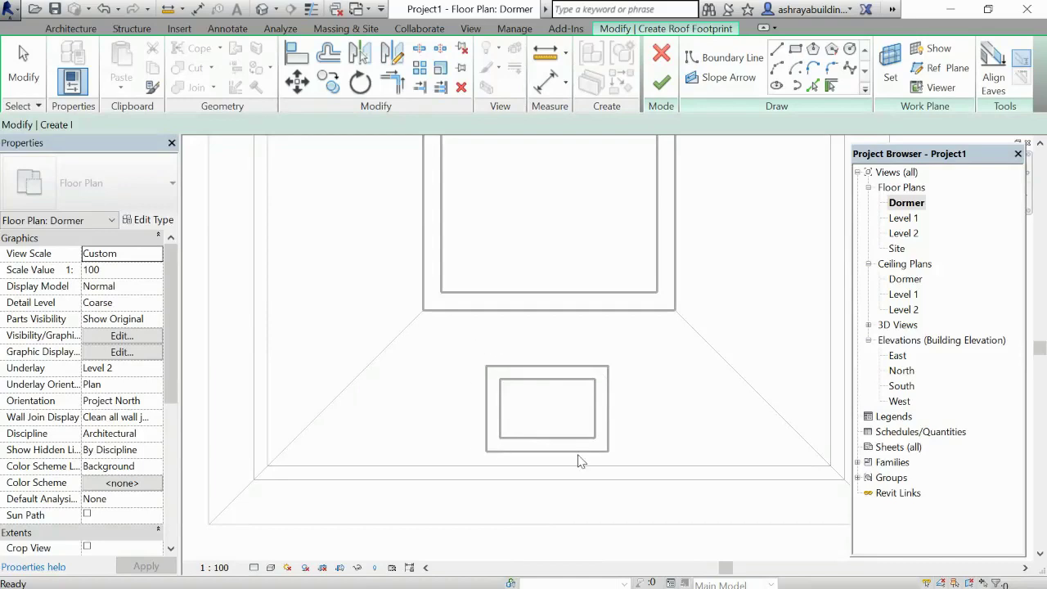
click(795, 50)
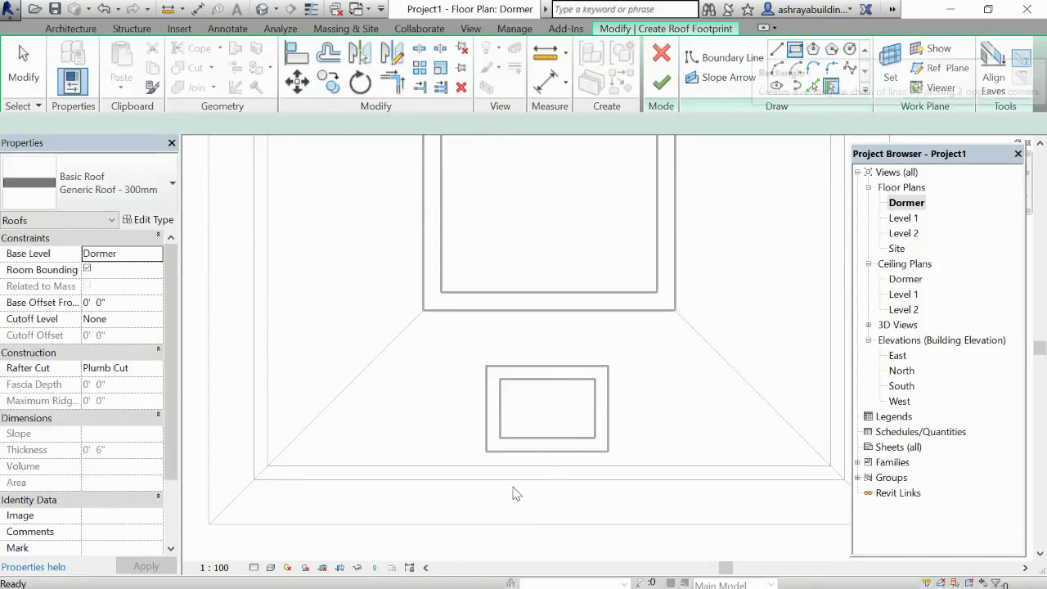
click(475, 354)
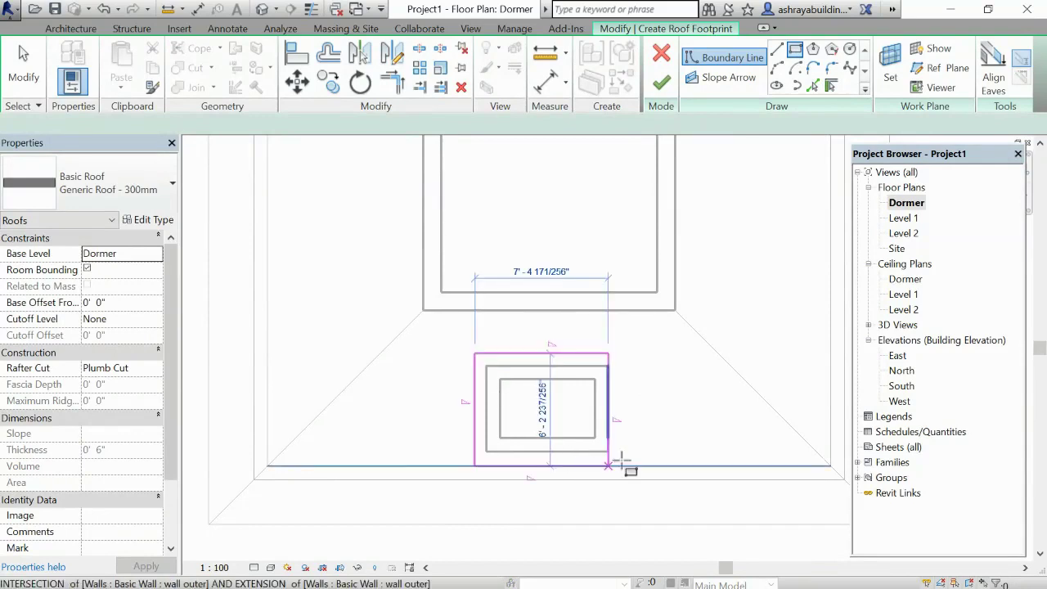
scroll(628, 462, up, 2)
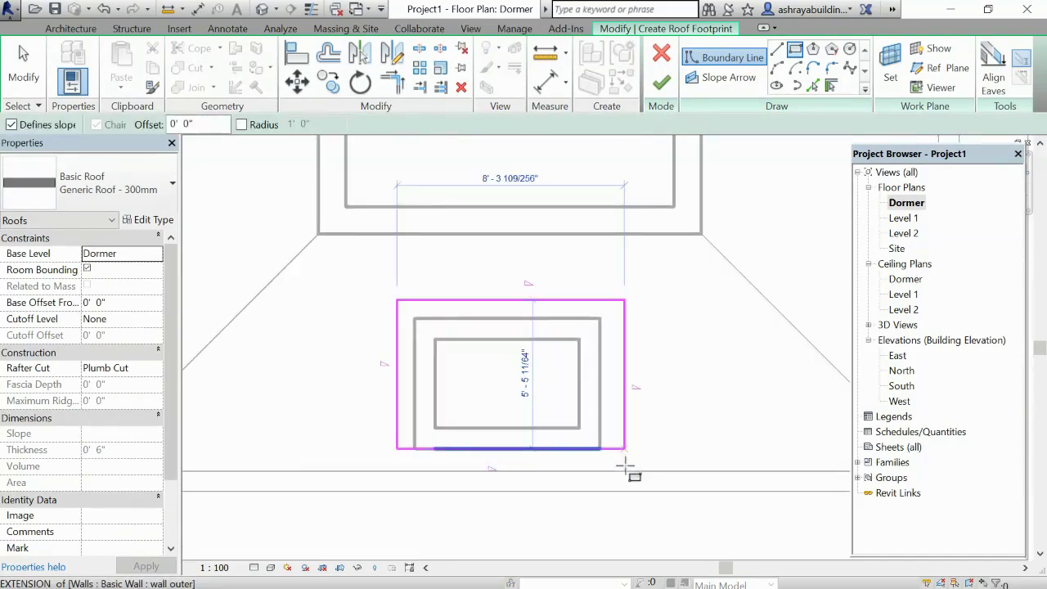
scroll(626, 468, up, 2)
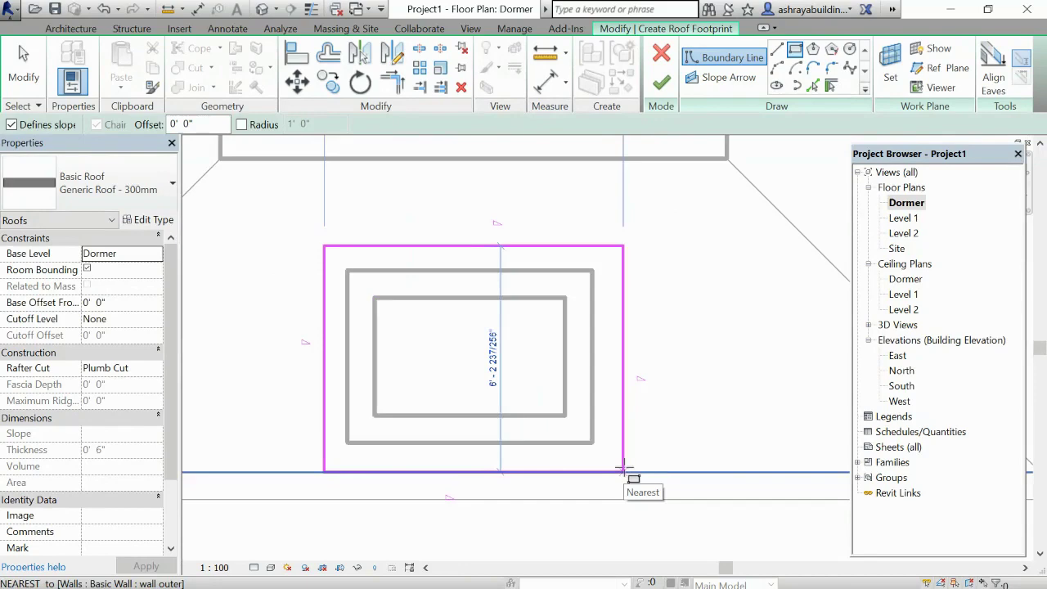
click(625, 470)
Turn off Defines Slope on the footprint's top and bottom edges, leaving only the sides sloping.
right_click(676, 306)
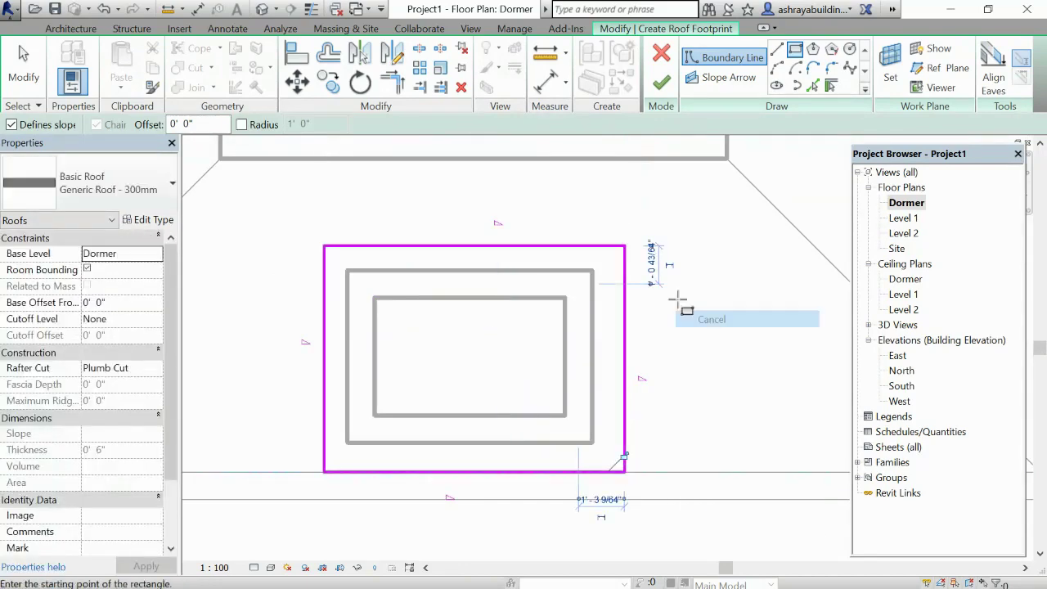
click(686, 307)
right_click(686, 303)
click(696, 306)
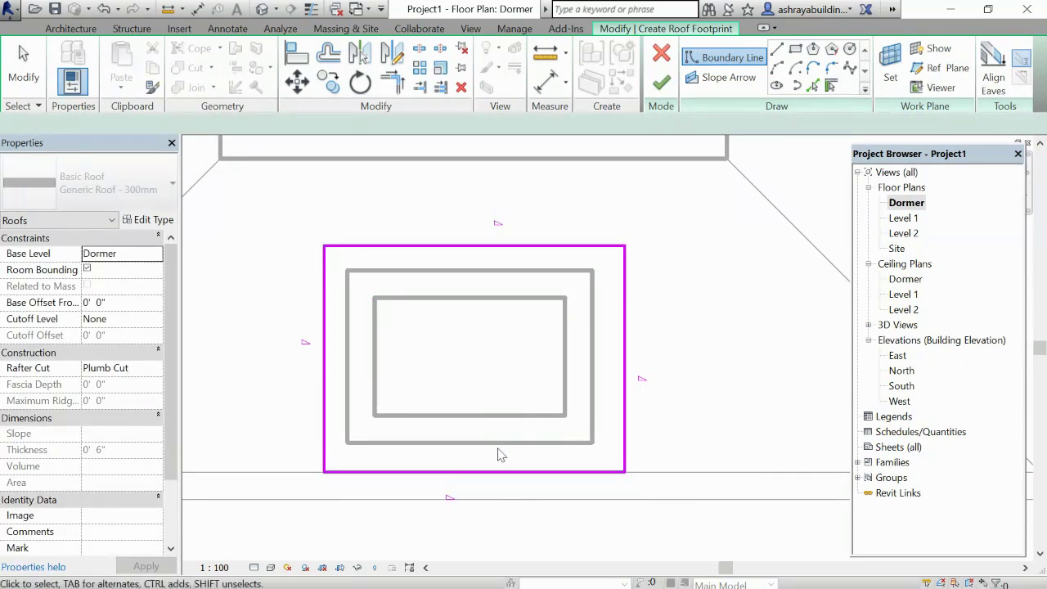
key(Escape)
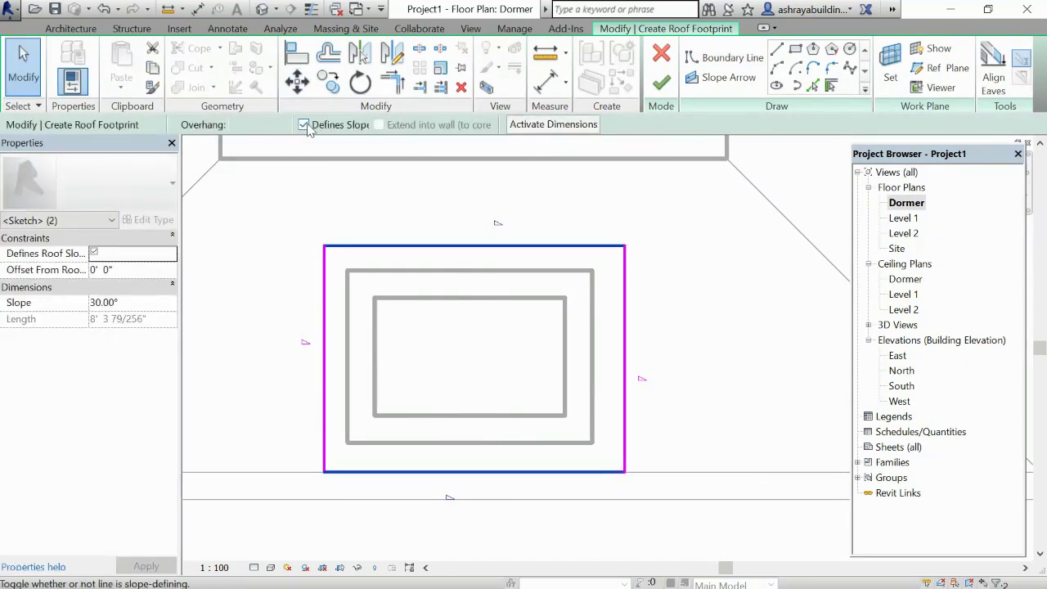
click(305, 126)
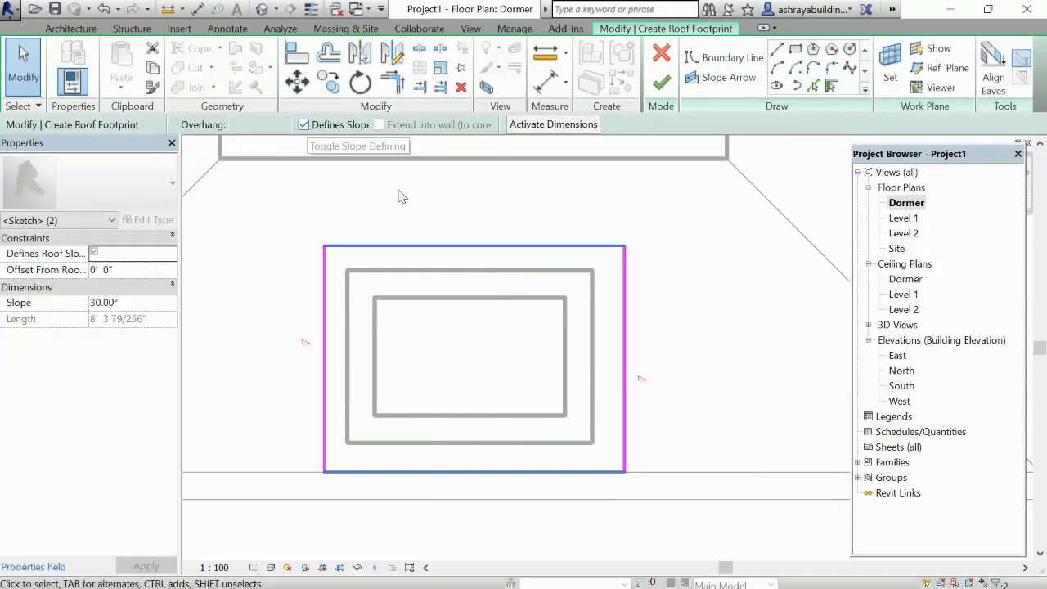
Finish the dormer roof sketch, answer the wall-attach prompt, and review it in the 3D view.
click(661, 82)
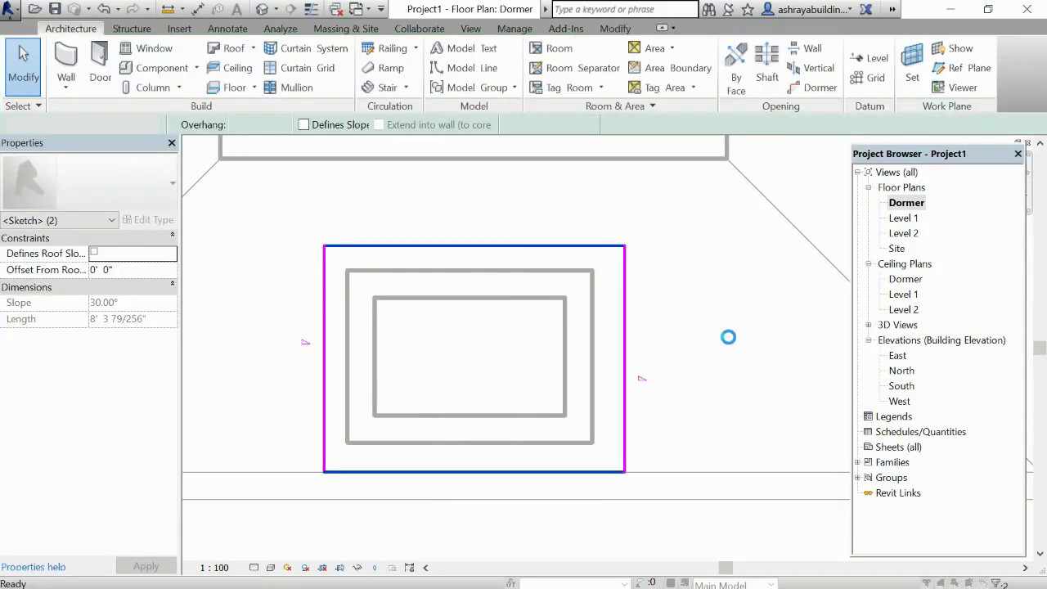
click(562, 314)
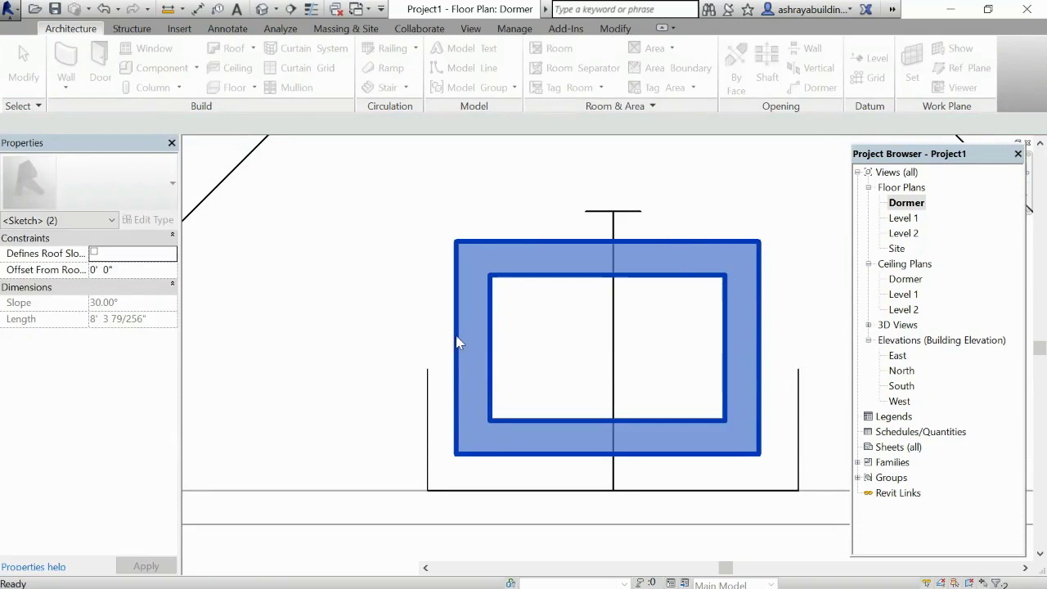
click(261, 12)
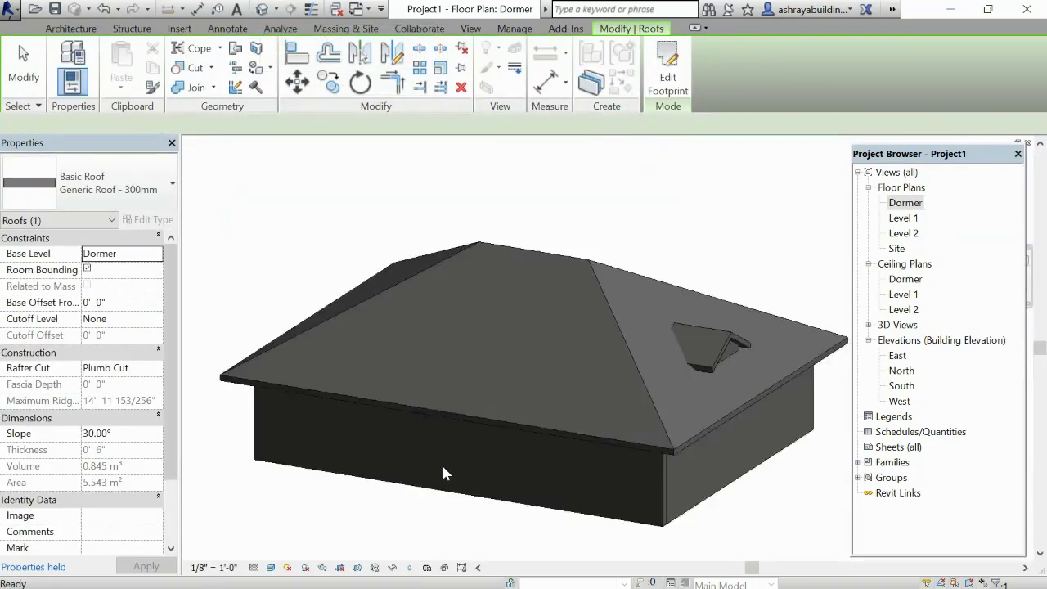
scroll(702, 348, up, 2)
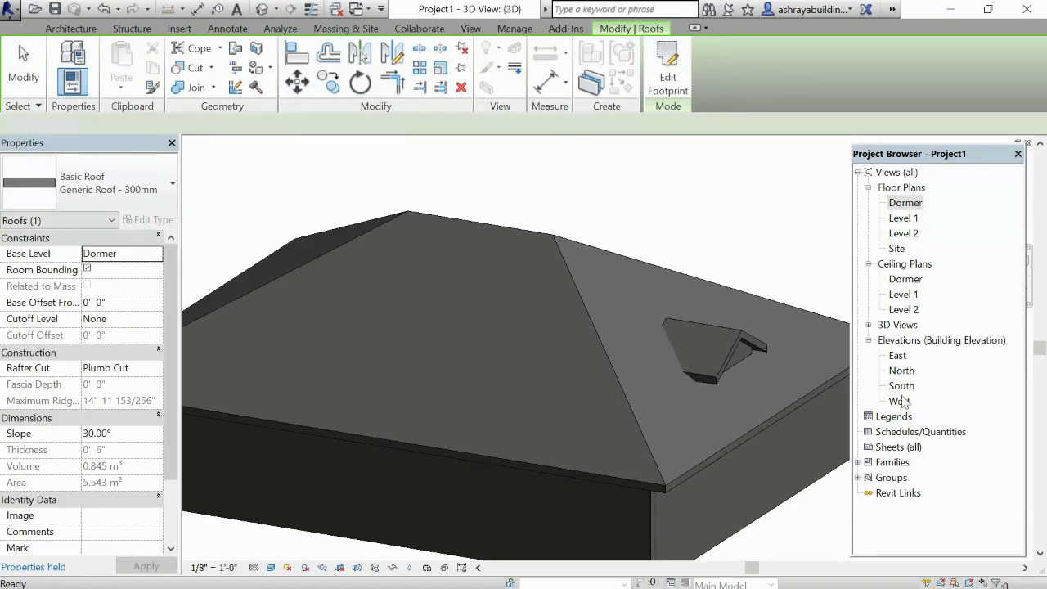
key(Escape)
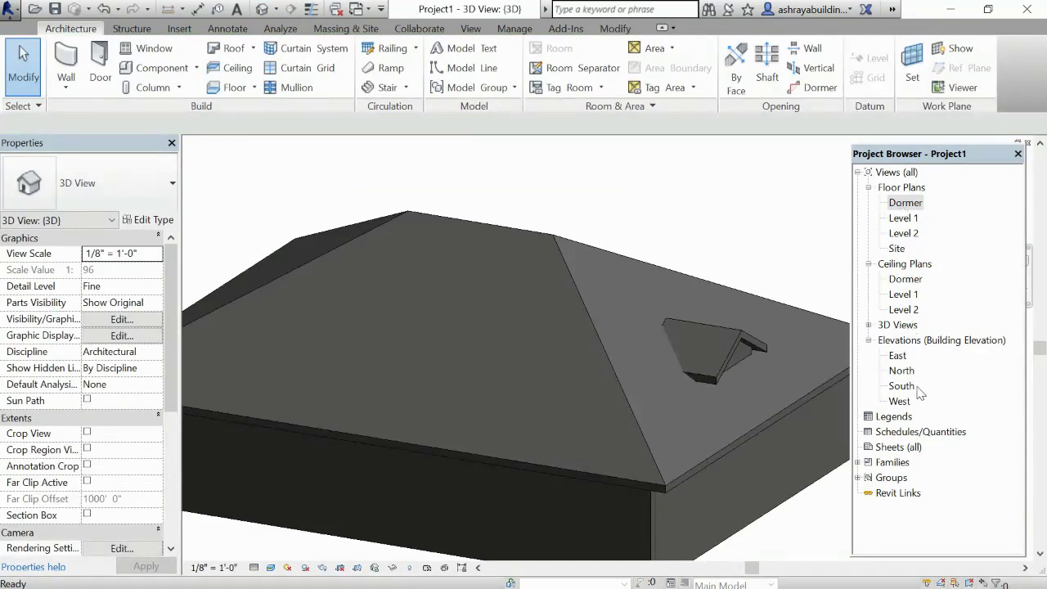
Change the Dormer level elevation to 15' in the South view and check the raised dormer.
double_click(904, 386)
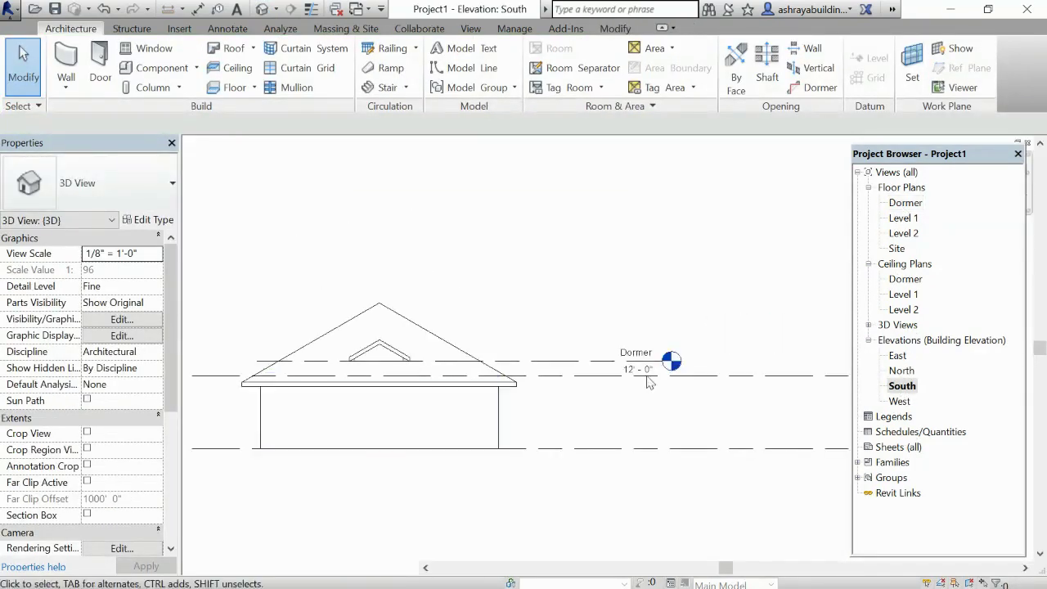
scroll(647, 382, up, 2)
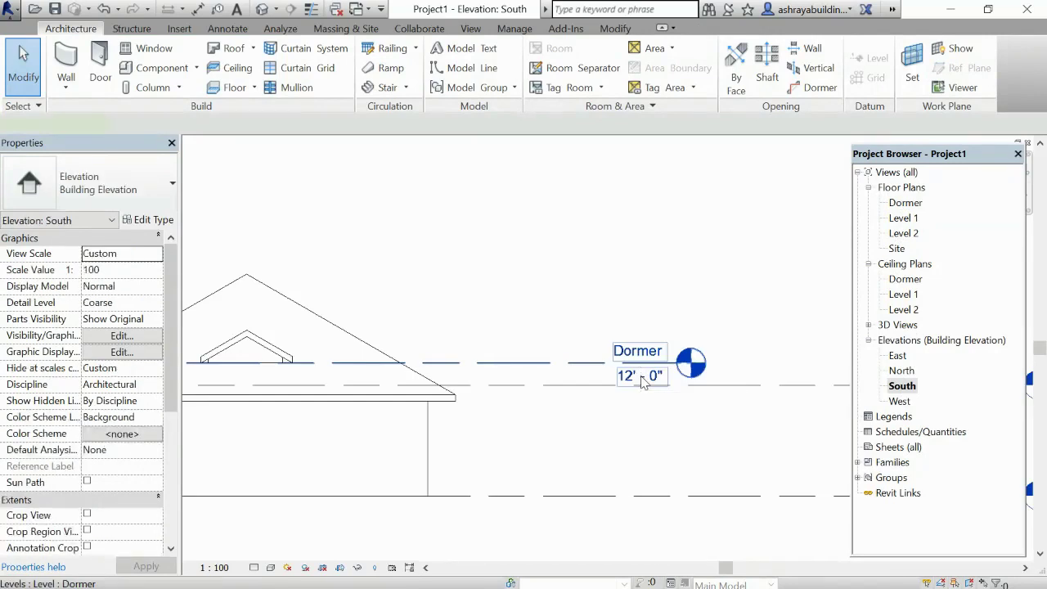
click(644, 383)
click(655, 374)
text(15')
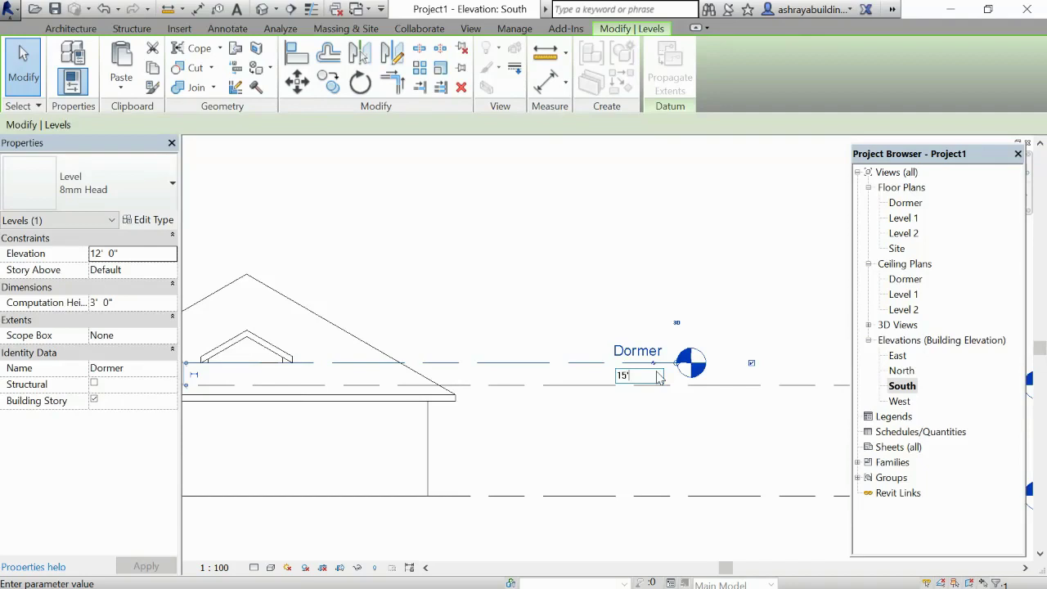
key(Return)
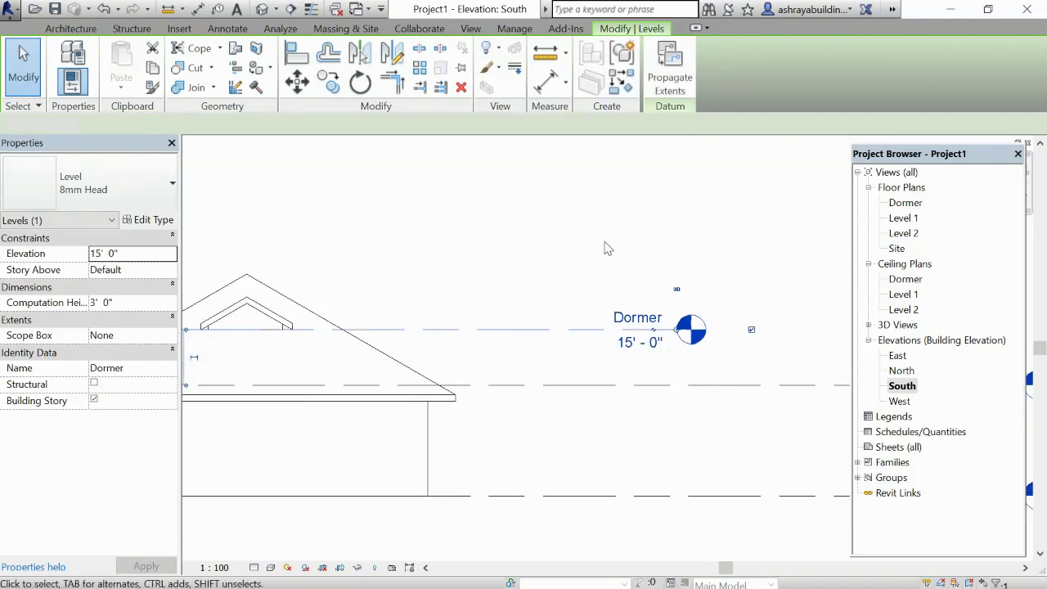
click(605, 245)
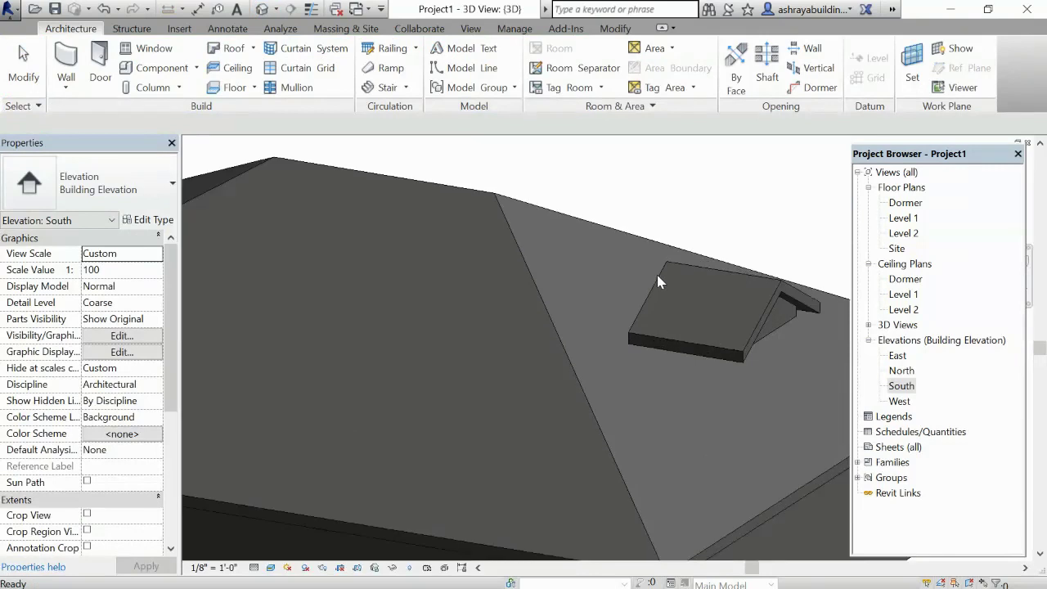
shift+middle_drag(657, 276, 649, 295)
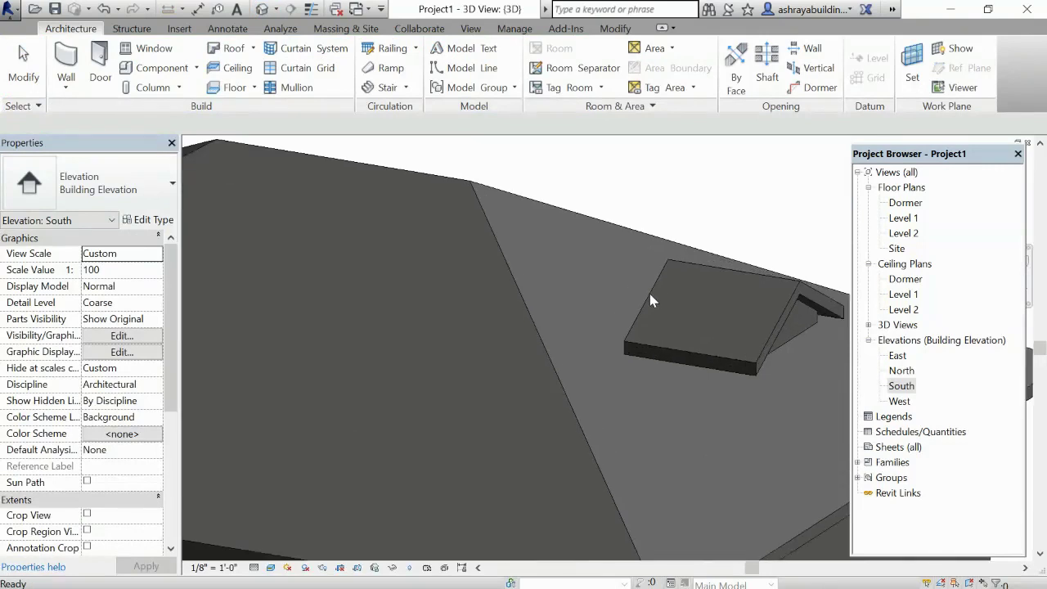
shift+middle_drag(570, 270, 666, 286)
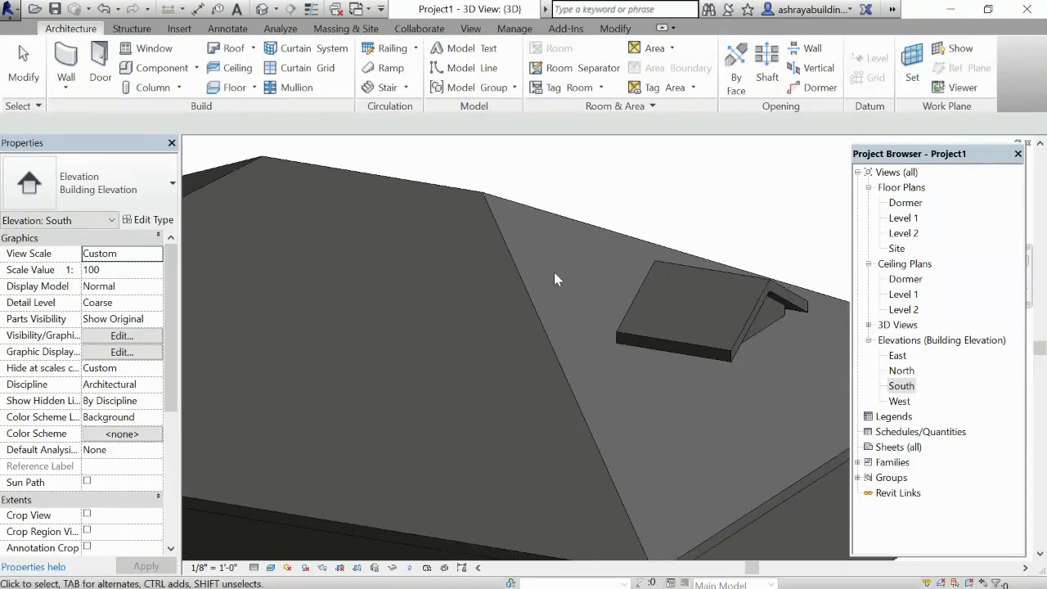
Join the dormer roof's back edge onto the main hipped roof face with Join/Unjoin Roof.
click(616, 28)
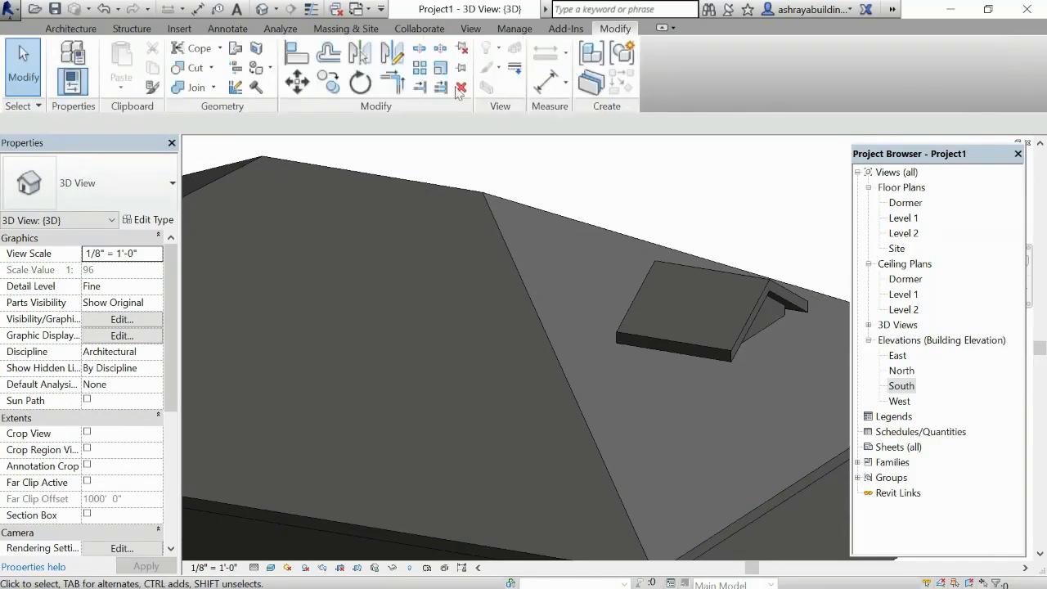
click(235, 50)
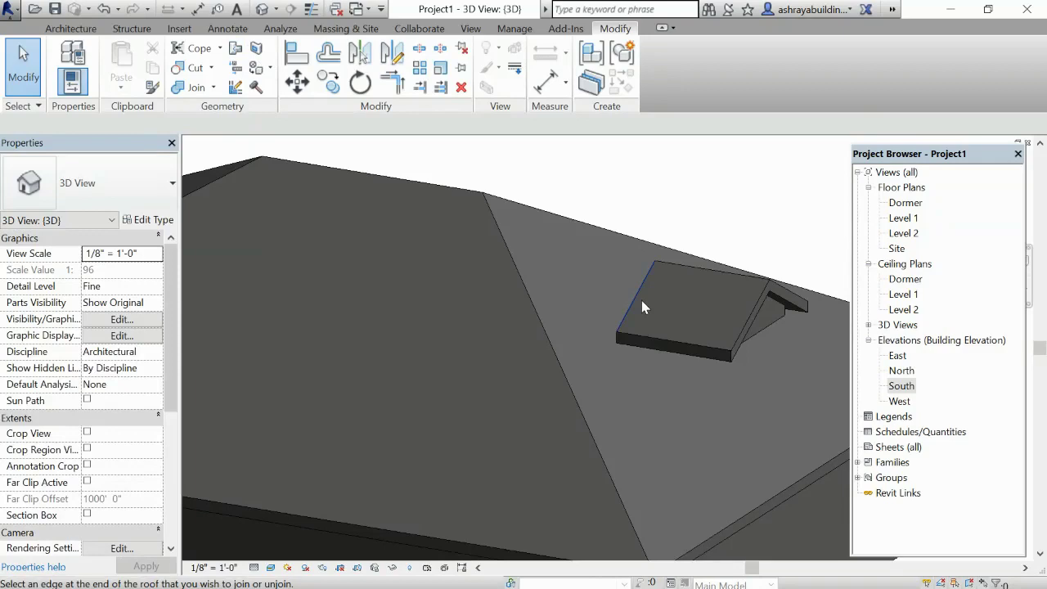
click(645, 291)
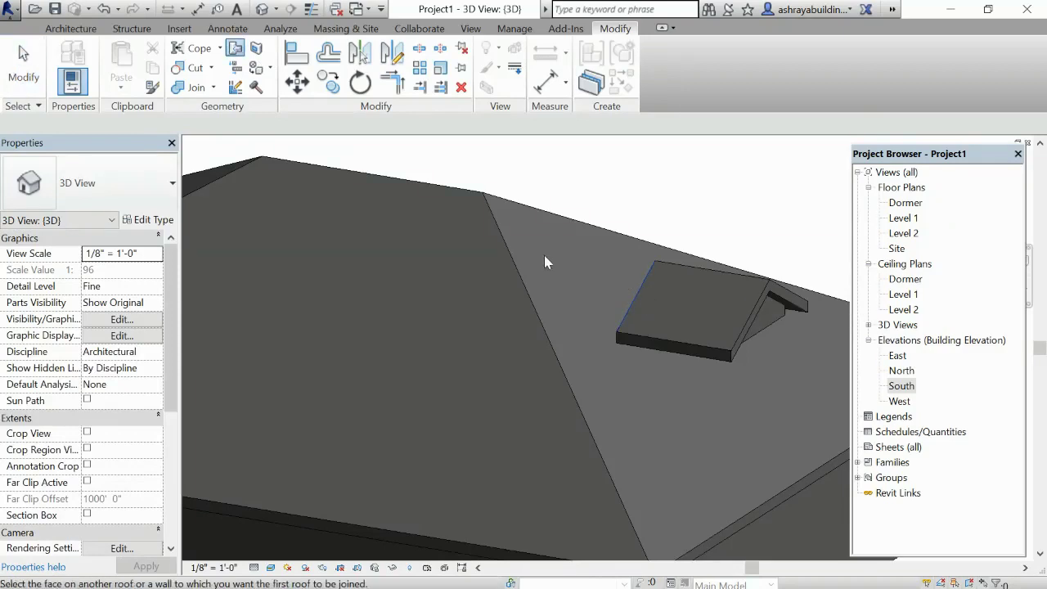
click(513, 254)
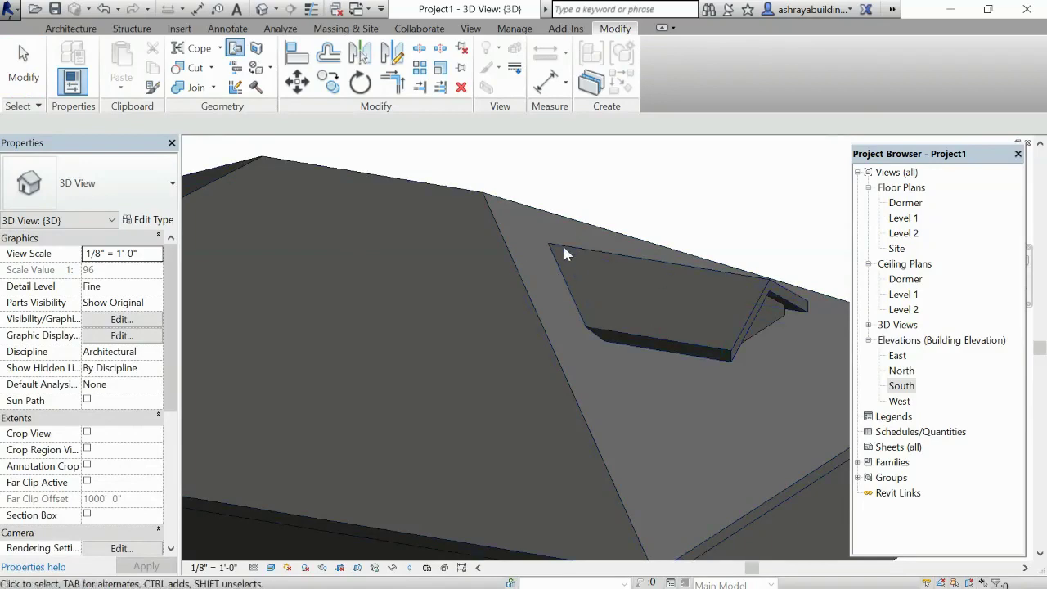
shift+middle_drag(699, 372, 617, 252)
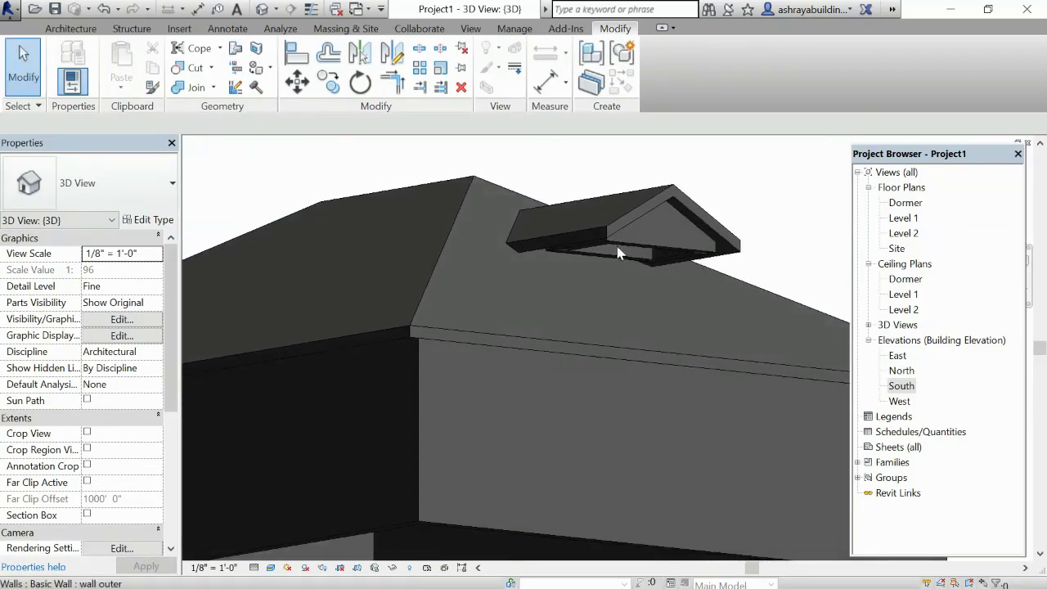
Drag the dormer's front wall base down below the dormer roof.
scroll(617, 252, up, 3)
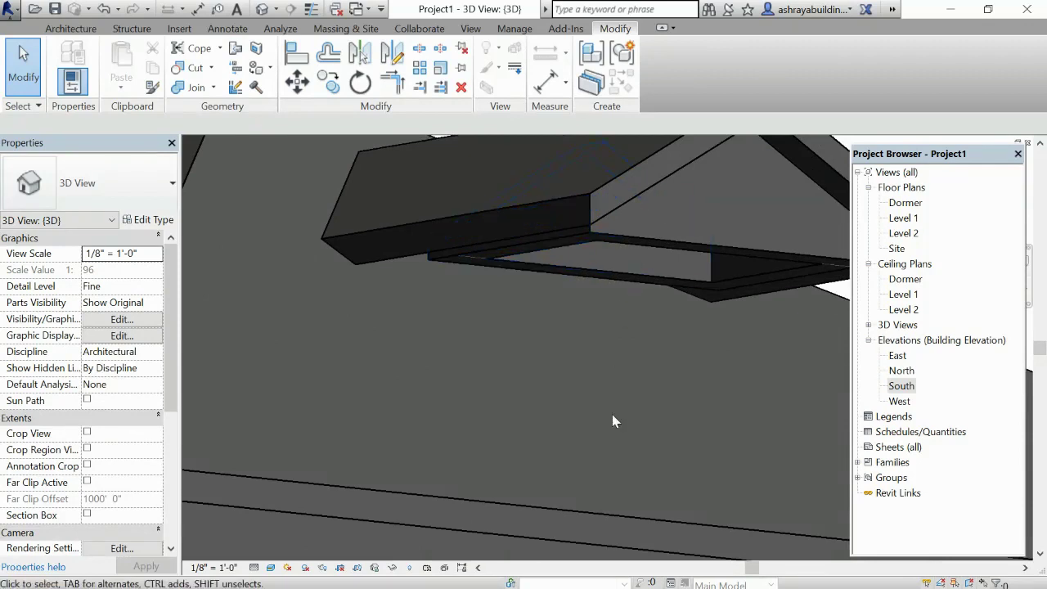
click(608, 317)
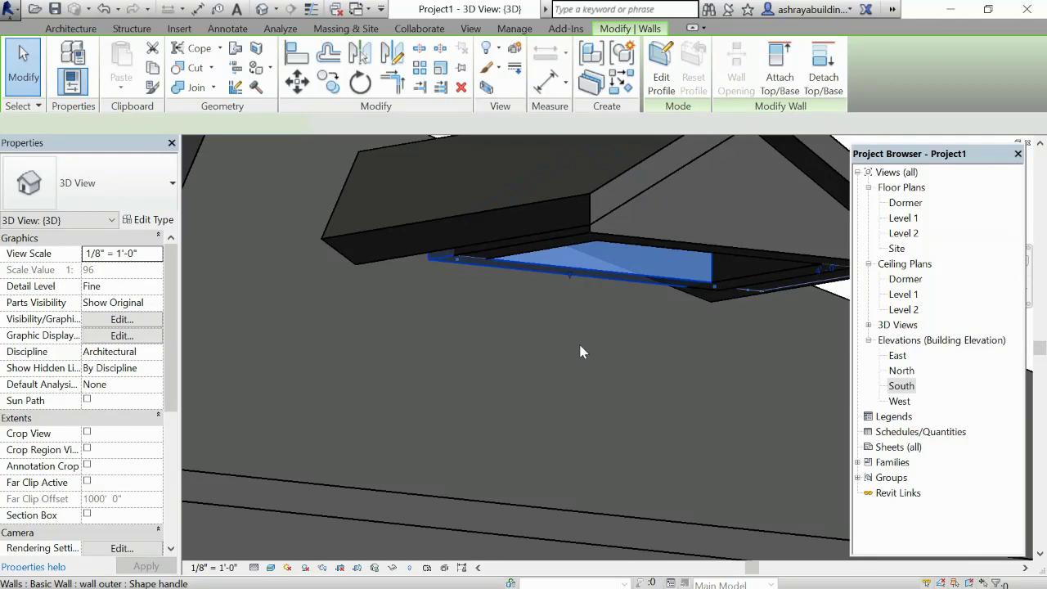
drag(579, 352, 581, 478)
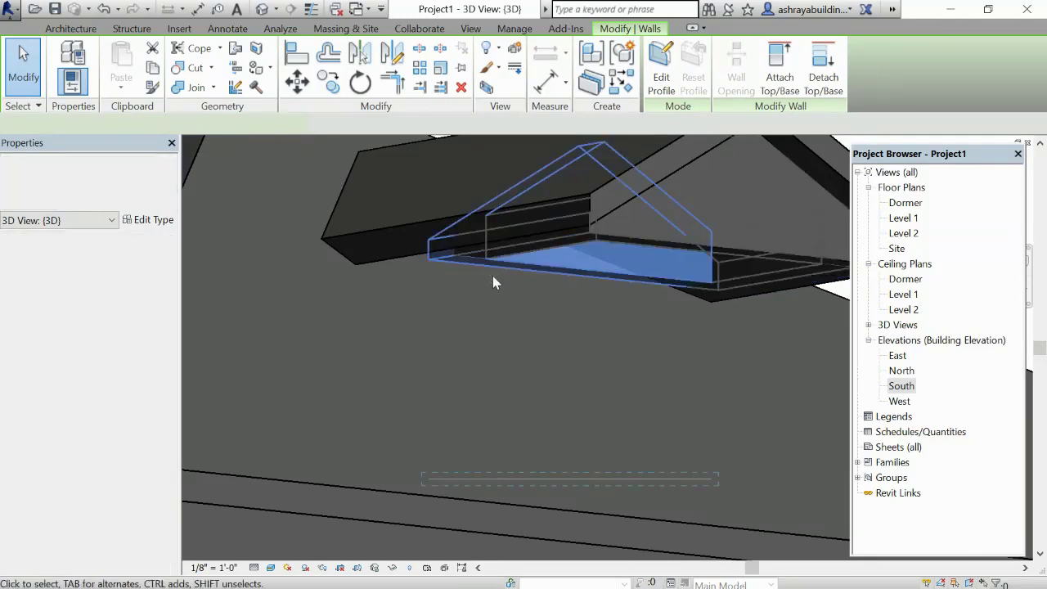
mouse_move(492, 283)
mouse_down()
mouse_move(537, 260)
mouse_move(534, 422)
mouse_up()
drag(539, 463, 338, 324)
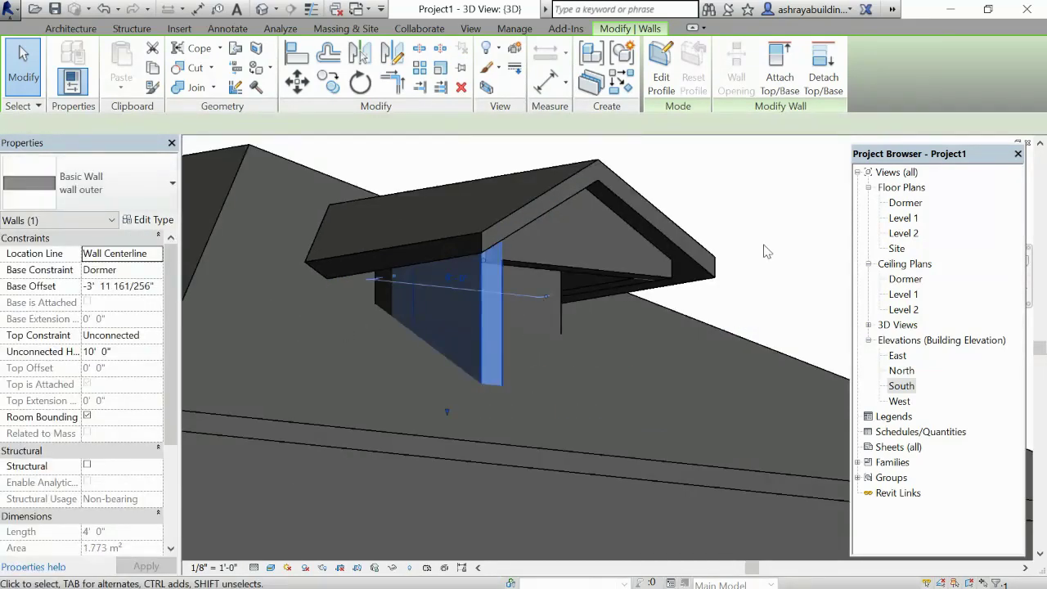
shift+middle_drag(340, 325, 538, 277)
Lower the base of the dormer's gable wall the same way.
click(538, 283)
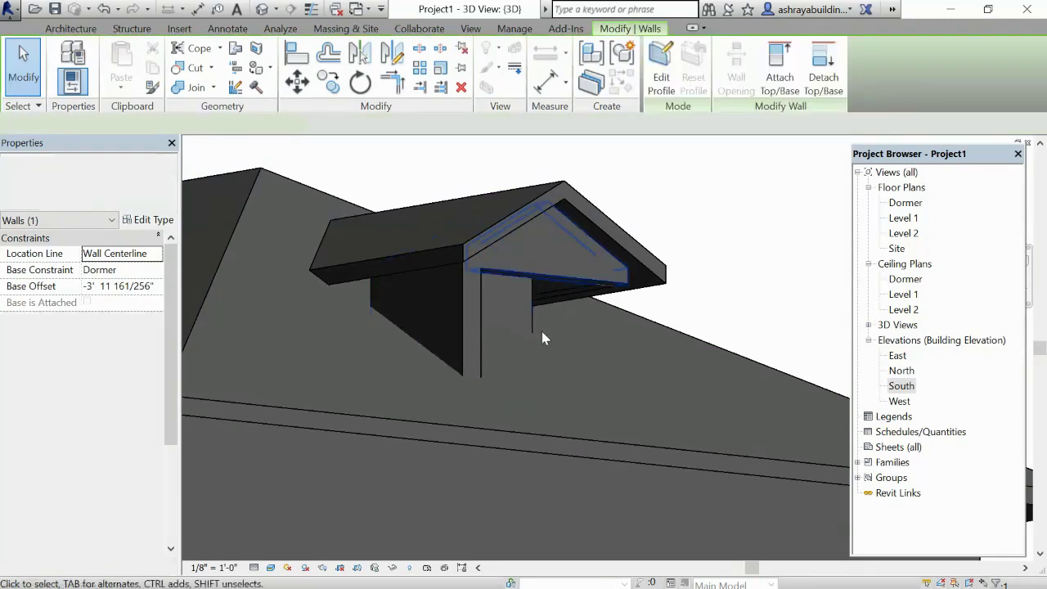
drag(547, 284, 548, 383)
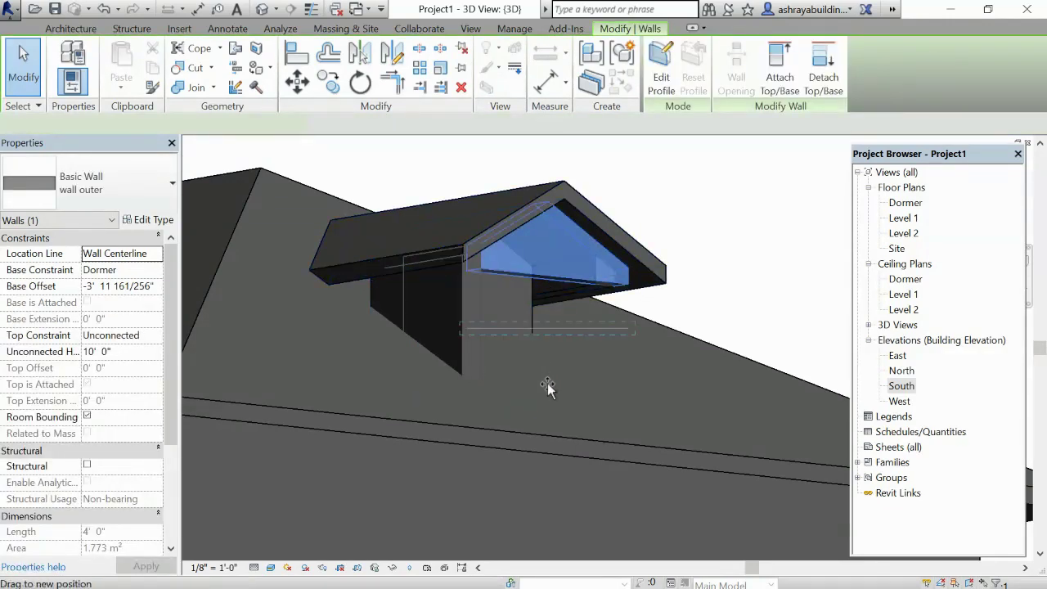
drag(551, 421, 573, 417)
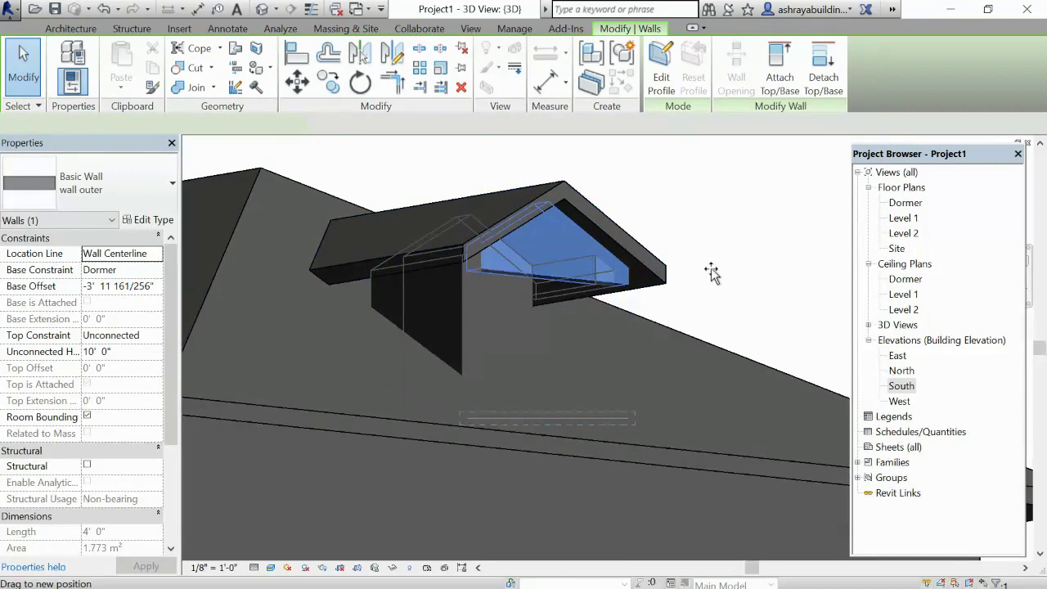
click(737, 276)
shift+middle_drag(751, 275, 561, 322)
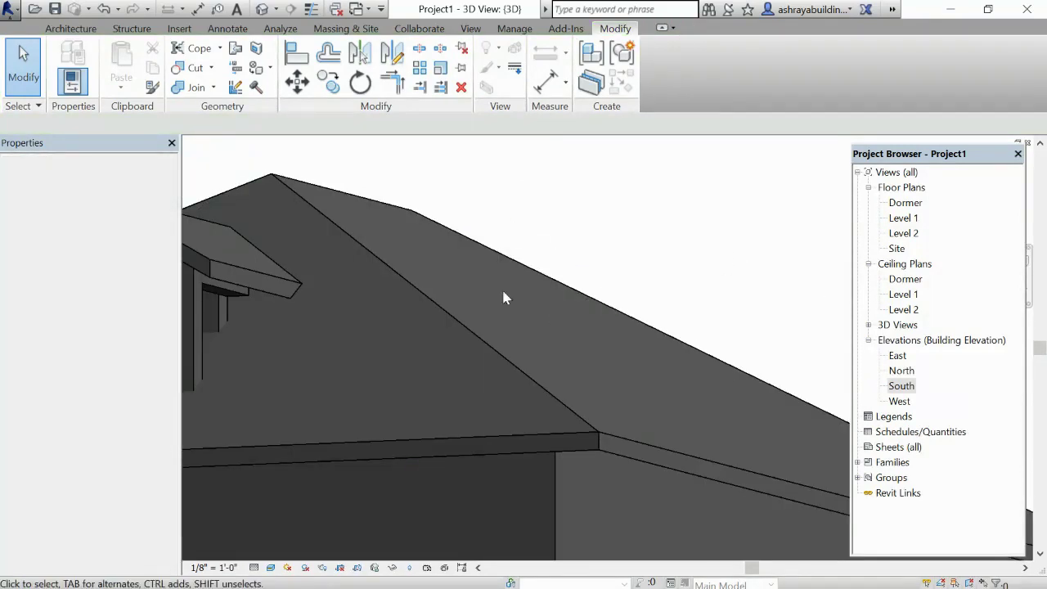
mouse_move(502, 287)
shift+middle_down()
mouse_move(423, 267)
mouse_move(434, 268)
shift+middle_up()
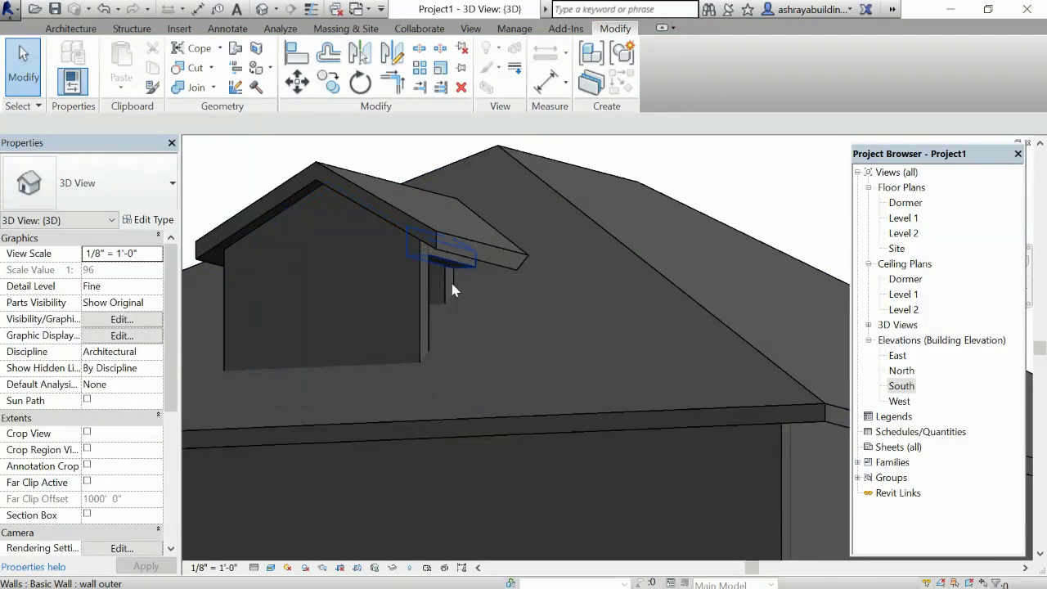
Try moving the small wall under the eave, then cancel the move.
click(449, 278)
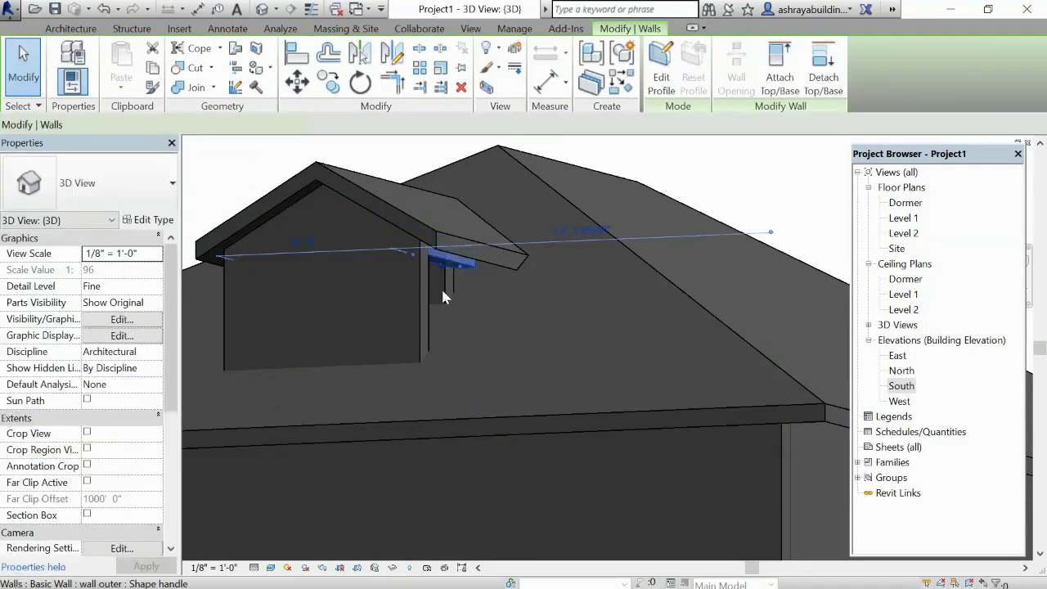
drag(448, 339, 735, 203)
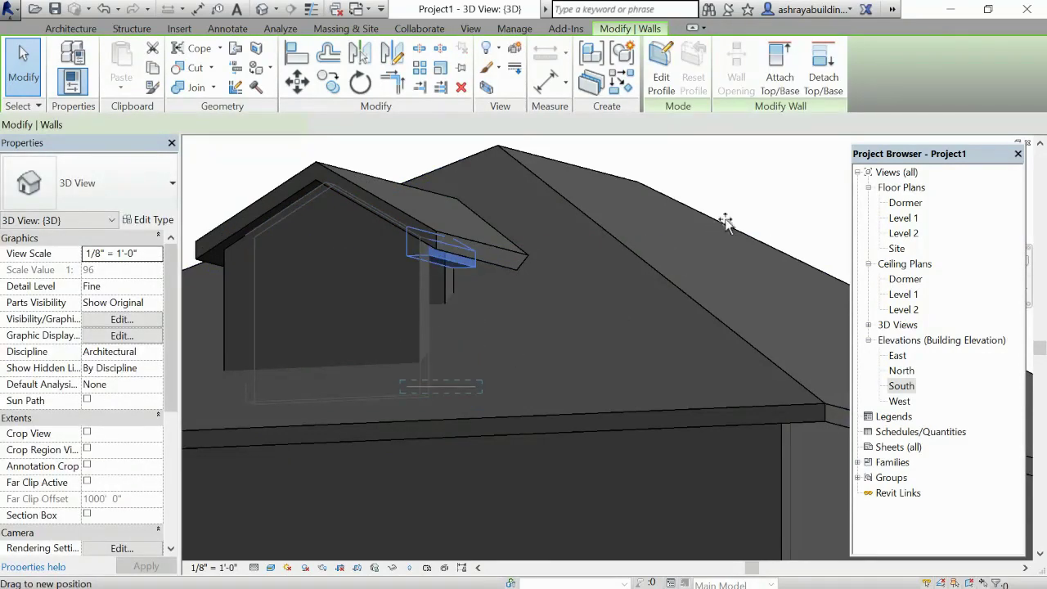
key(Escape)
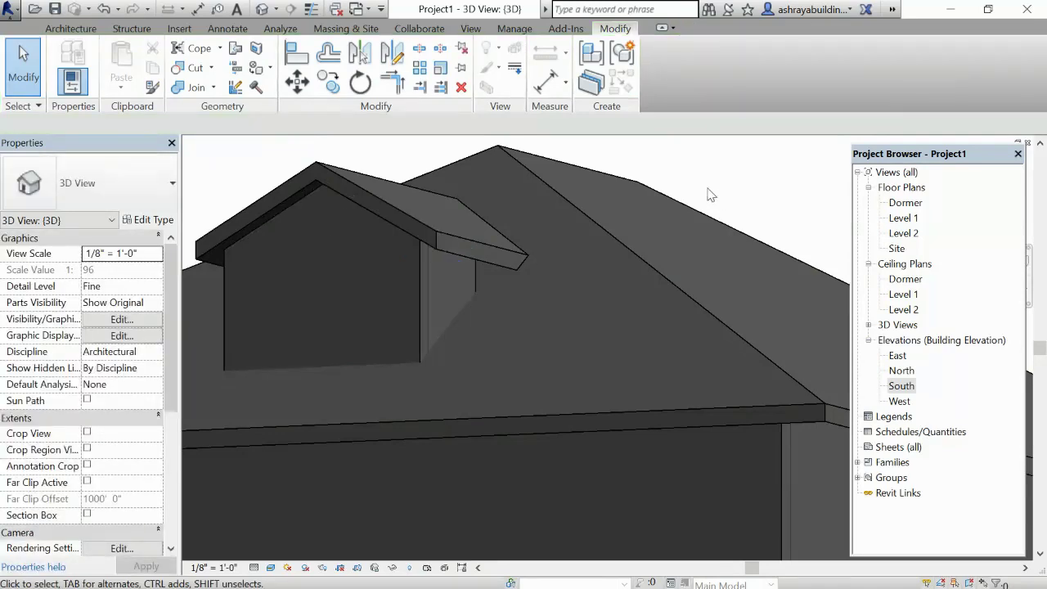
scroll(710, 194, down, 2)
scroll(575, 231, up, 2)
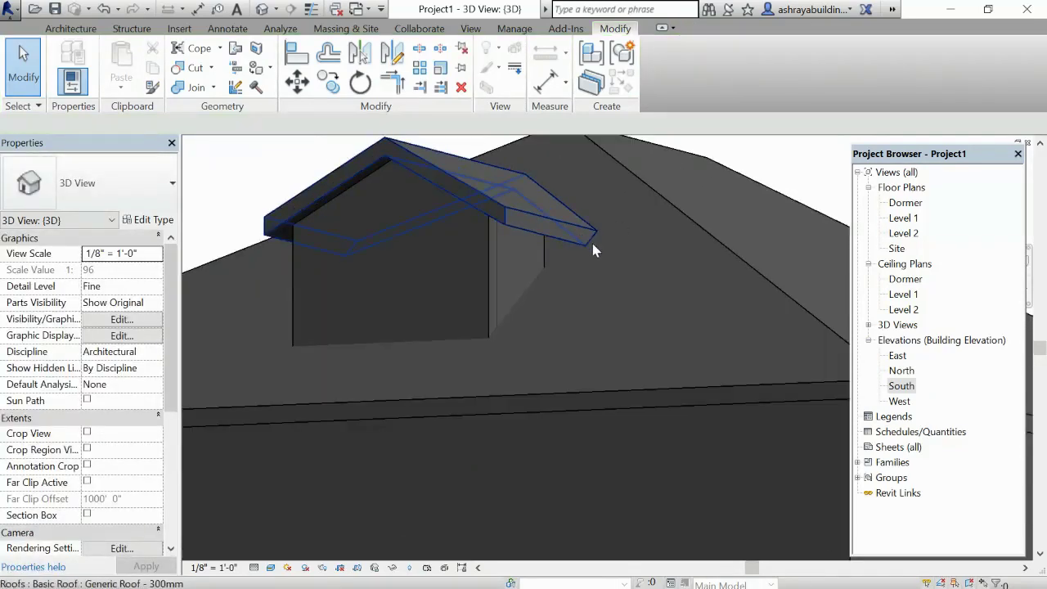
In the Dormer plan, nudge the dormer's top wall up six times until it reads 6'-5".
shift+middle_drag(639, 369, 816, 336)
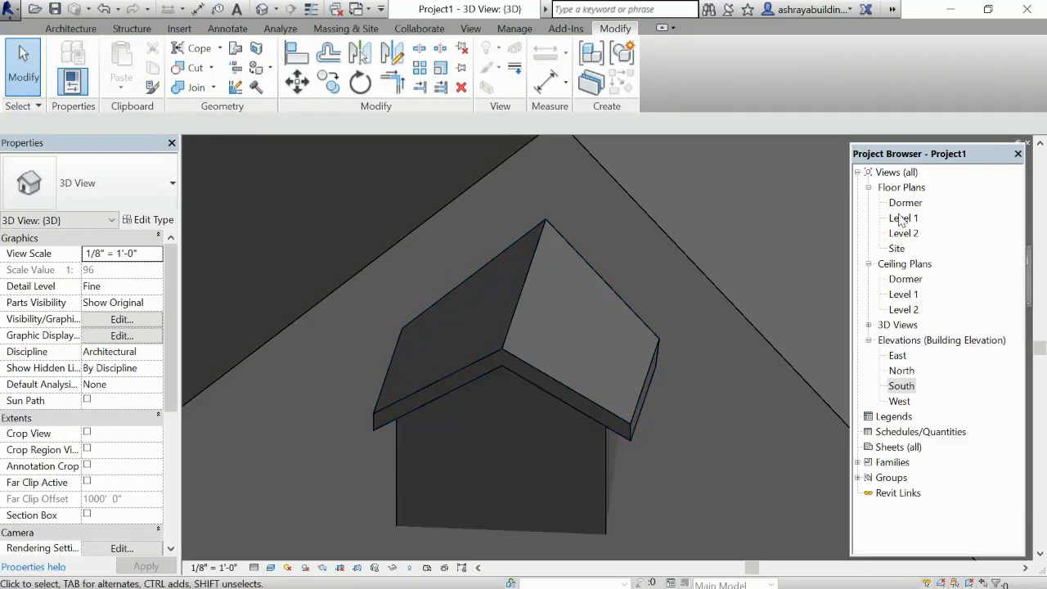
double_click(905, 202)
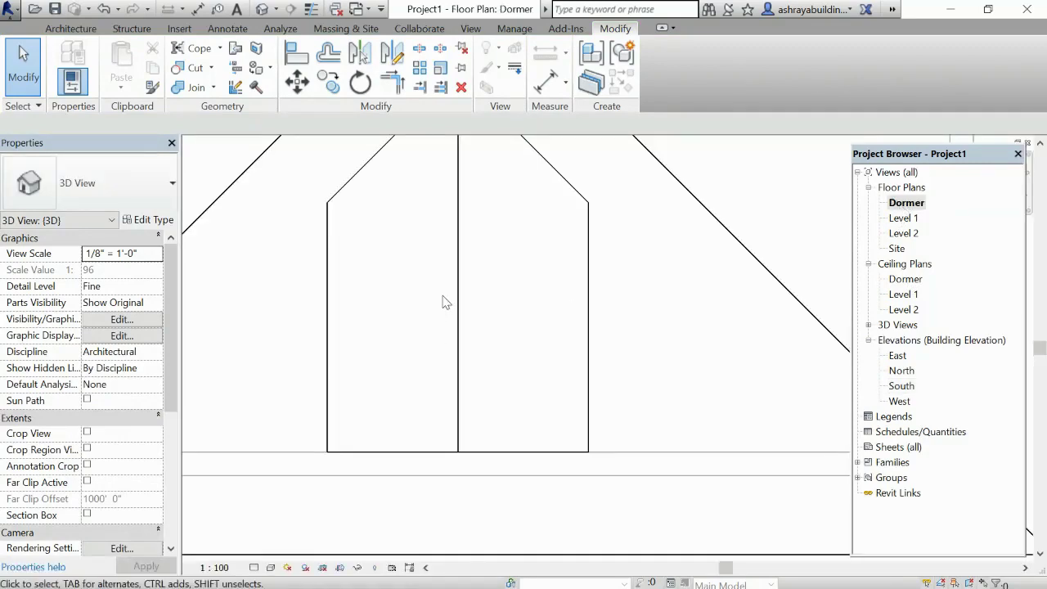
click(444, 288)
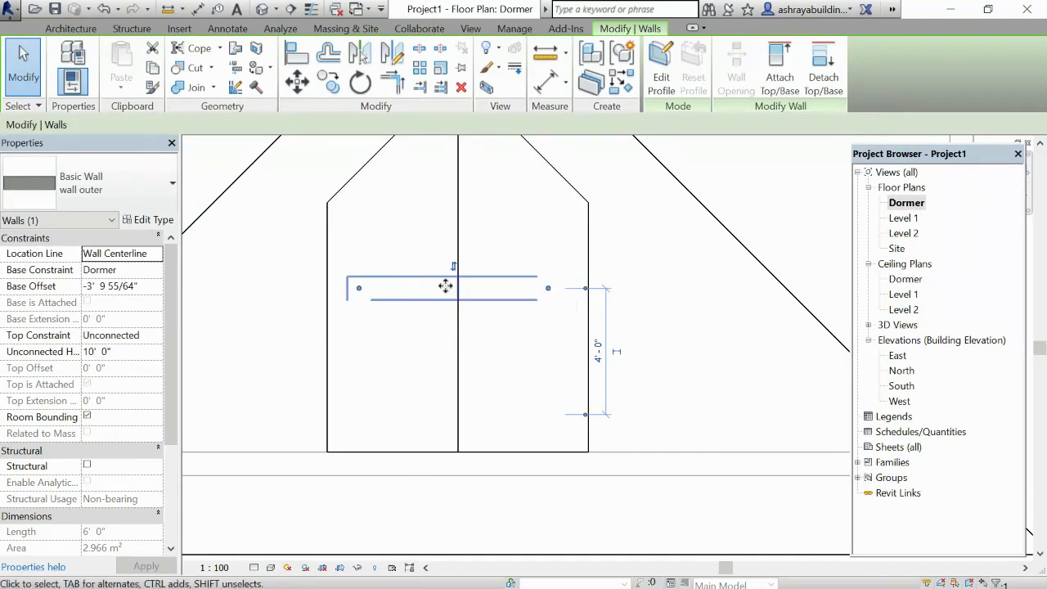
click(445, 286)
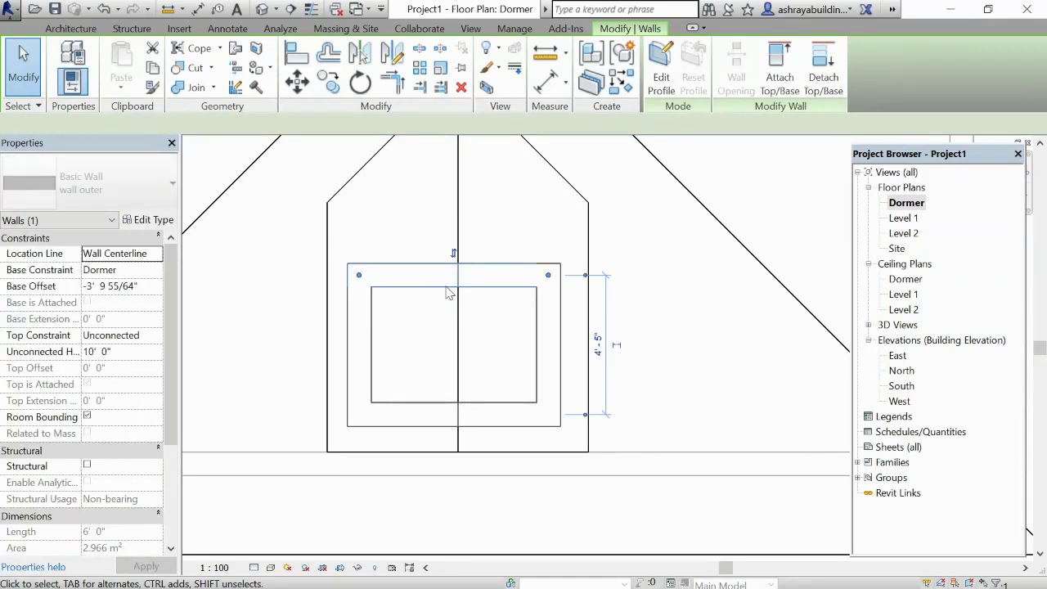
key(Up)
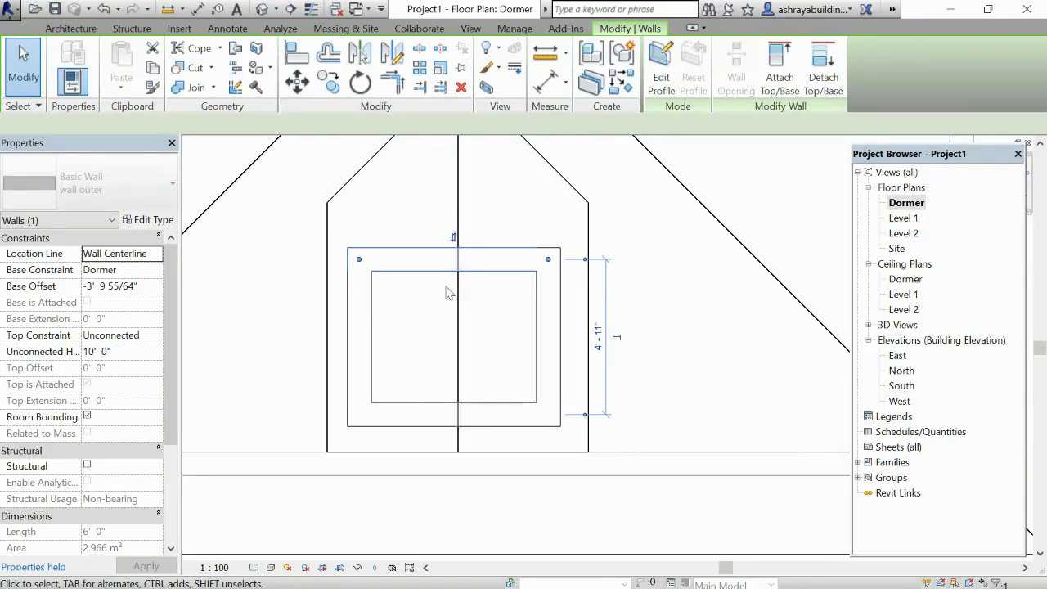
key(Up)
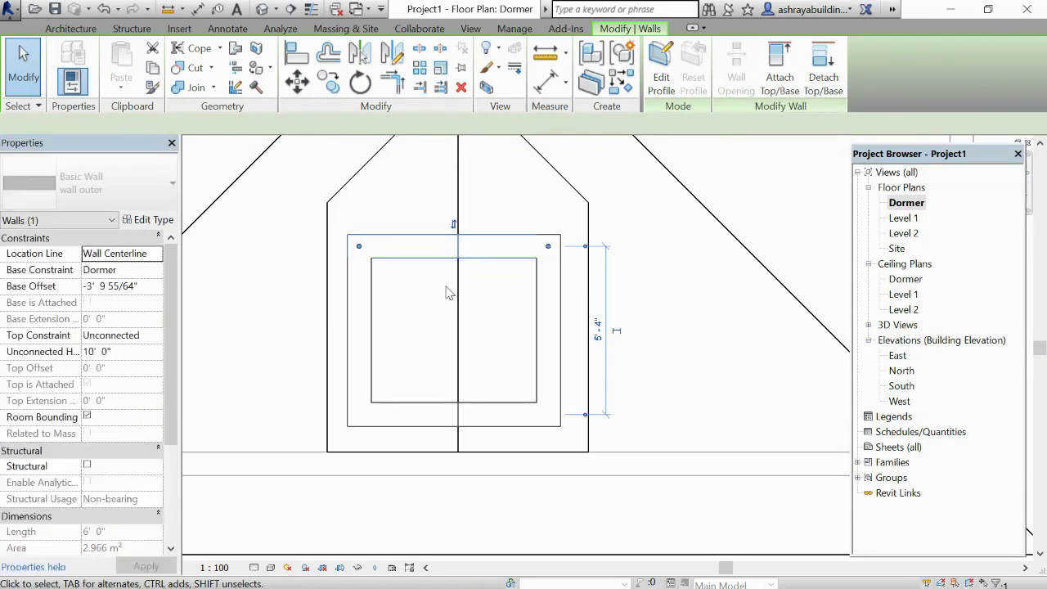
key(Up)
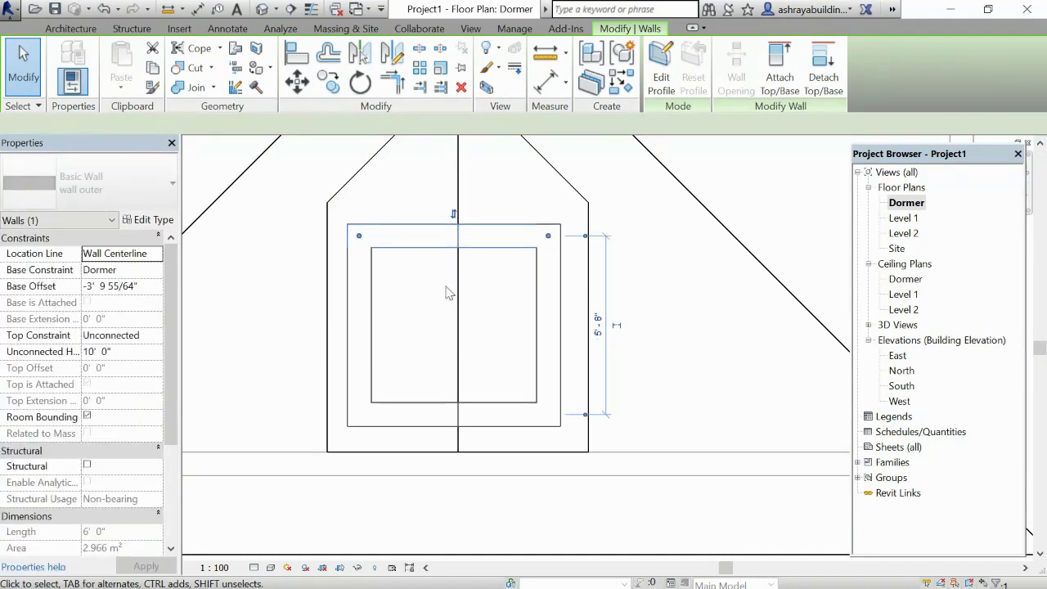
key(Up)
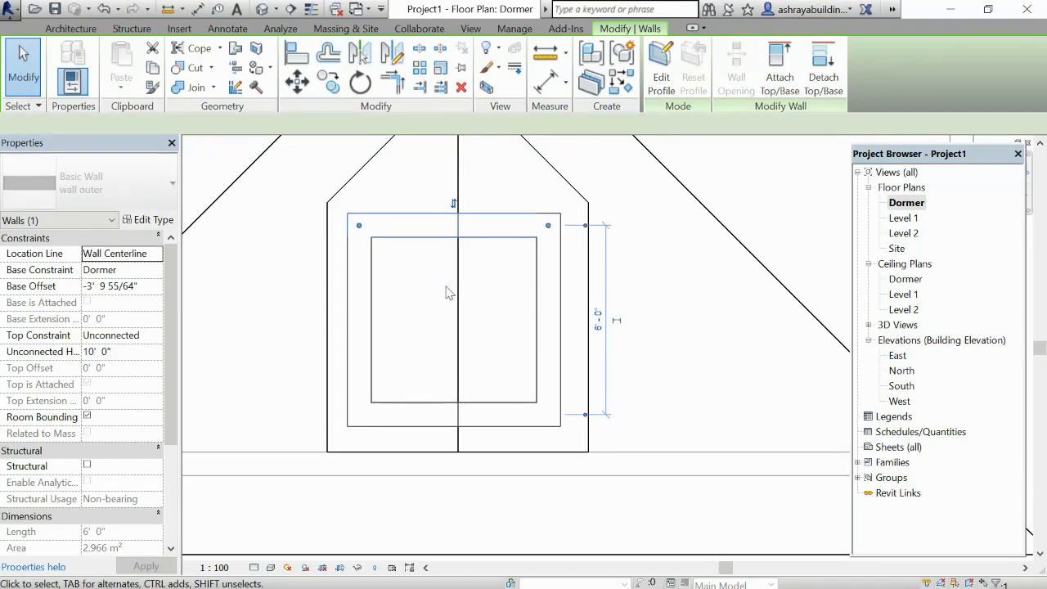
key(Up)
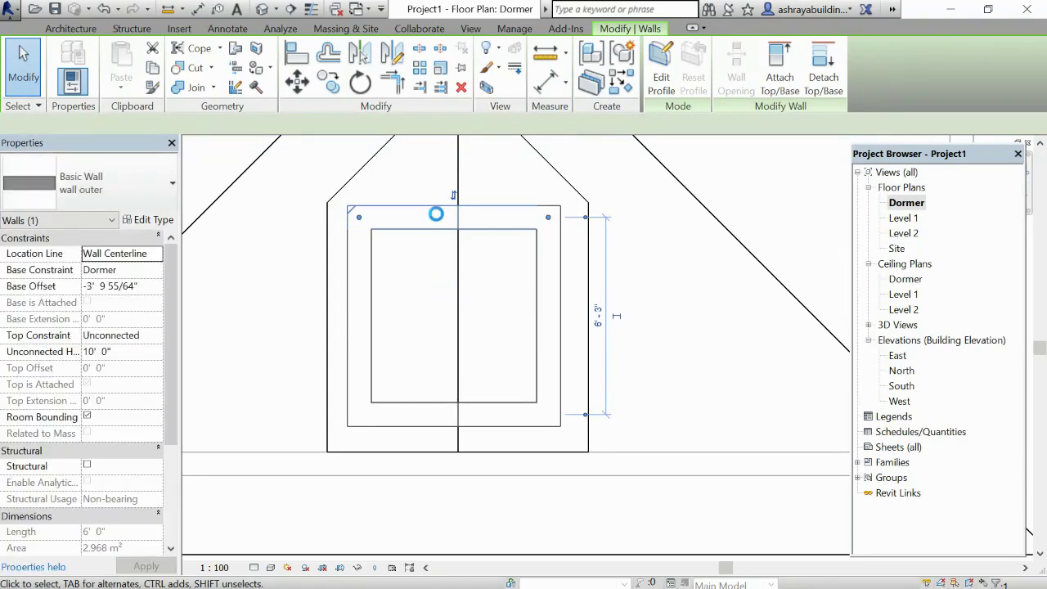
key(Up)
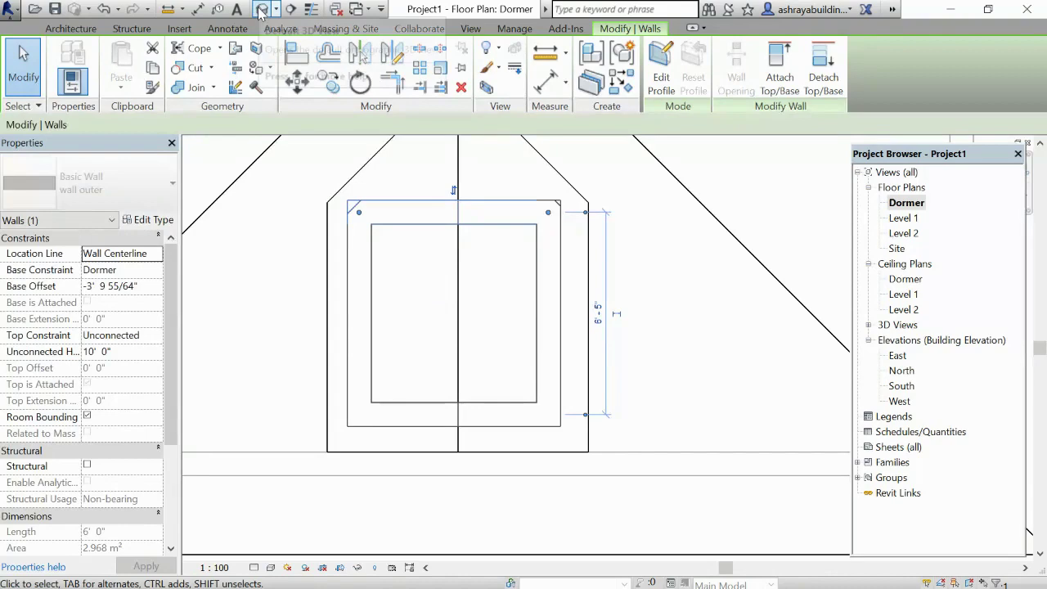
Switch to the default 3D view and orbit around the gable dormer on the hipped roof.
click(263, 9)
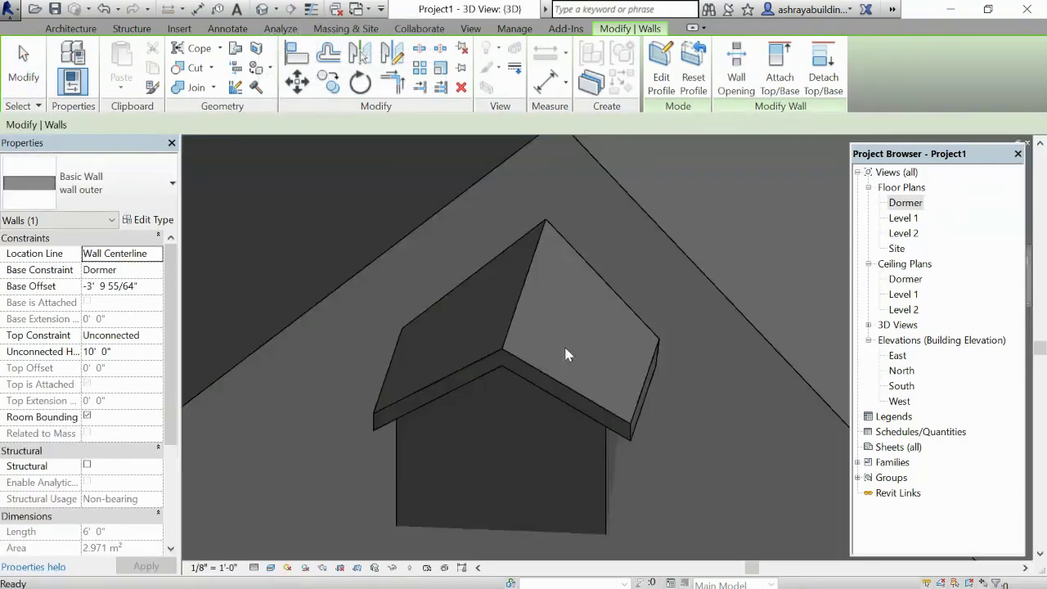
shift+middle_drag(617, 297, 432, 307)
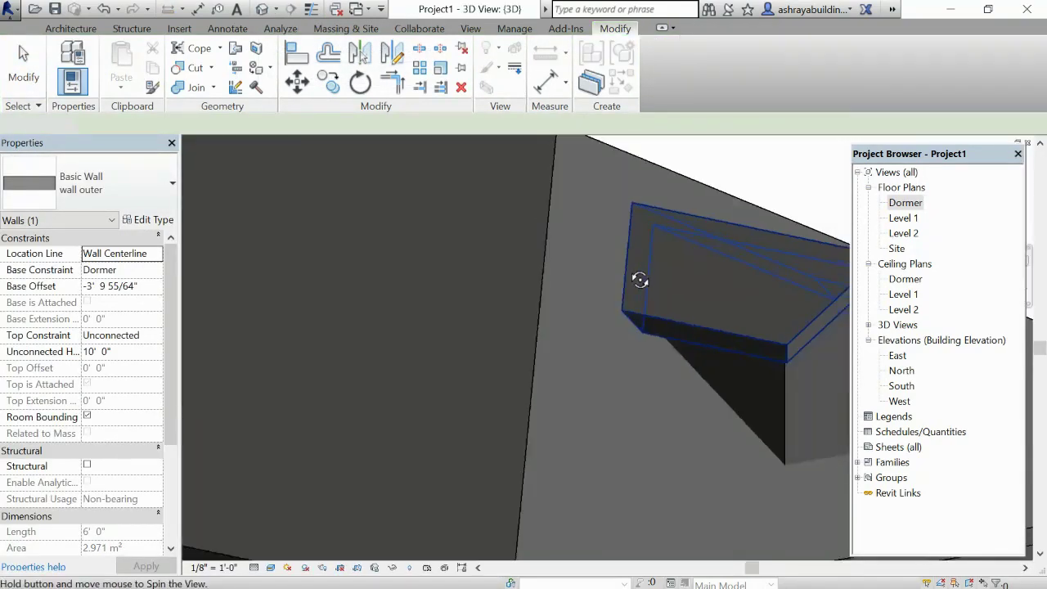
key(Escape)
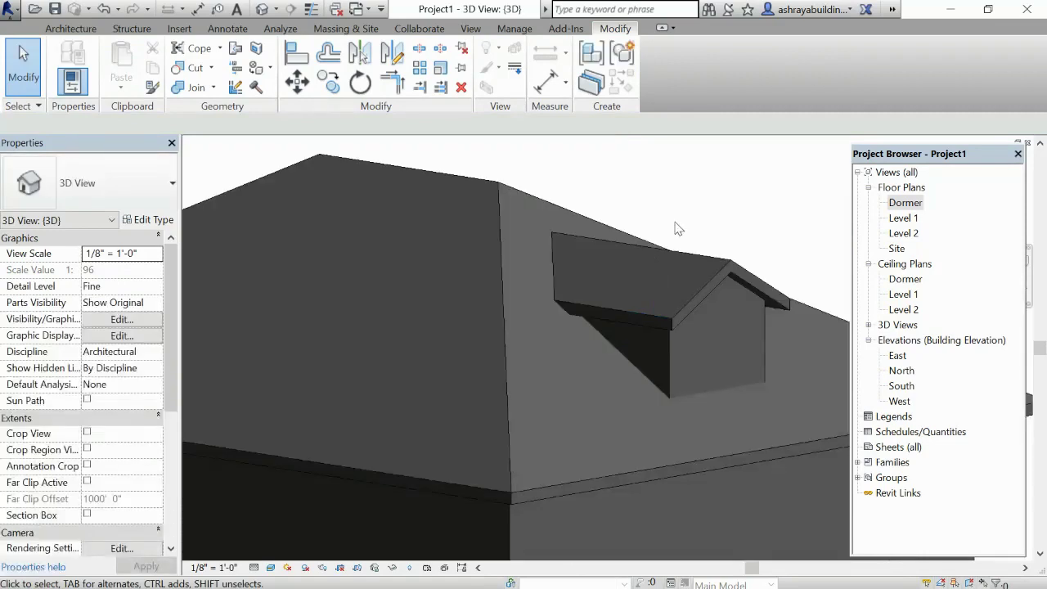
shift+middle_drag(416, 191, 540, 349)
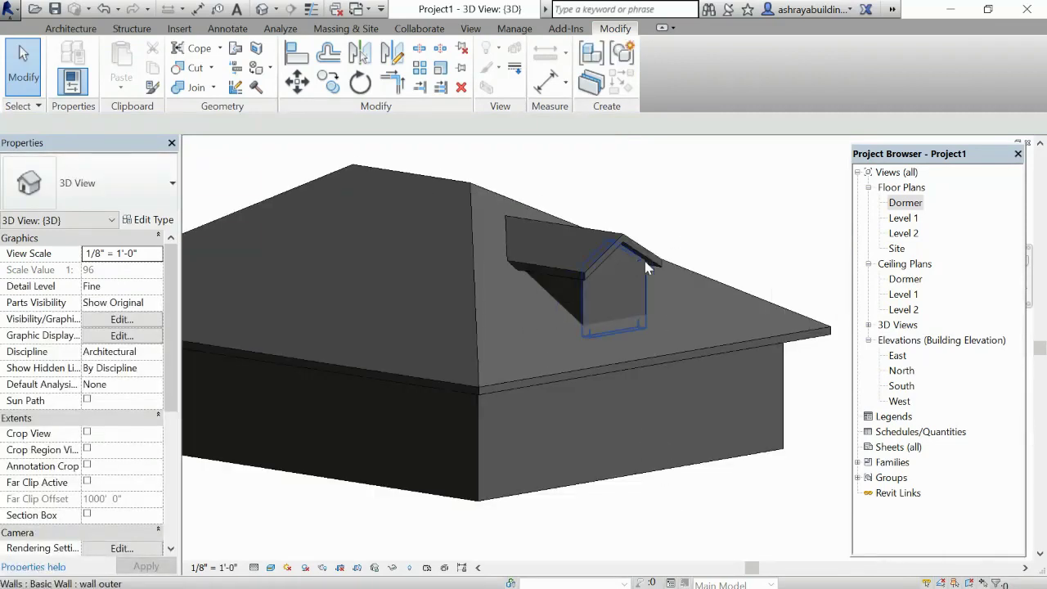
scroll(712, 257, up, 2)
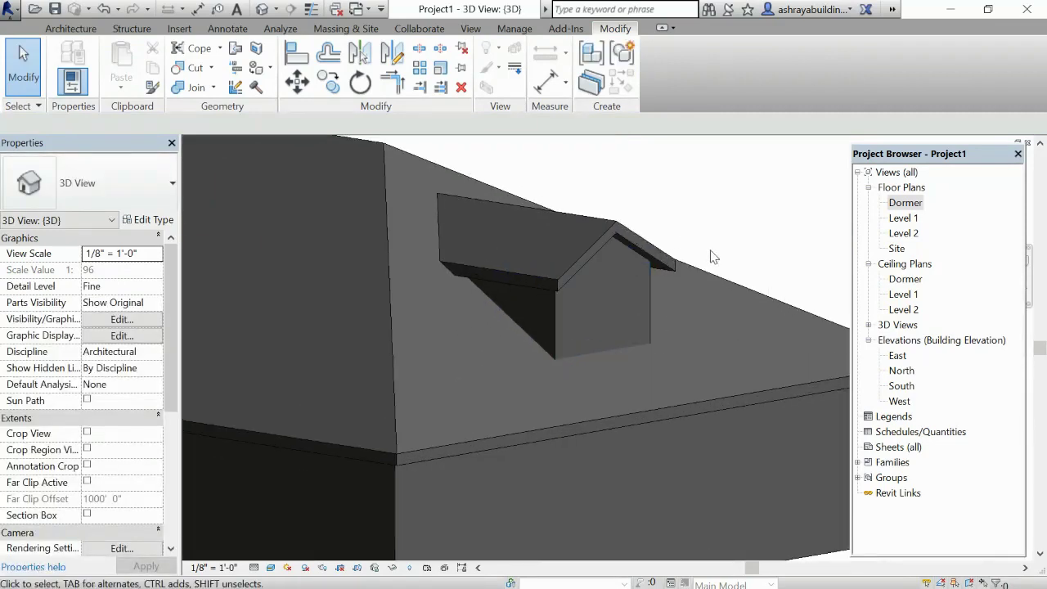
Start a dormer opening on the main roof with Pick Roof/Wall Edges active.
click(61, 30)
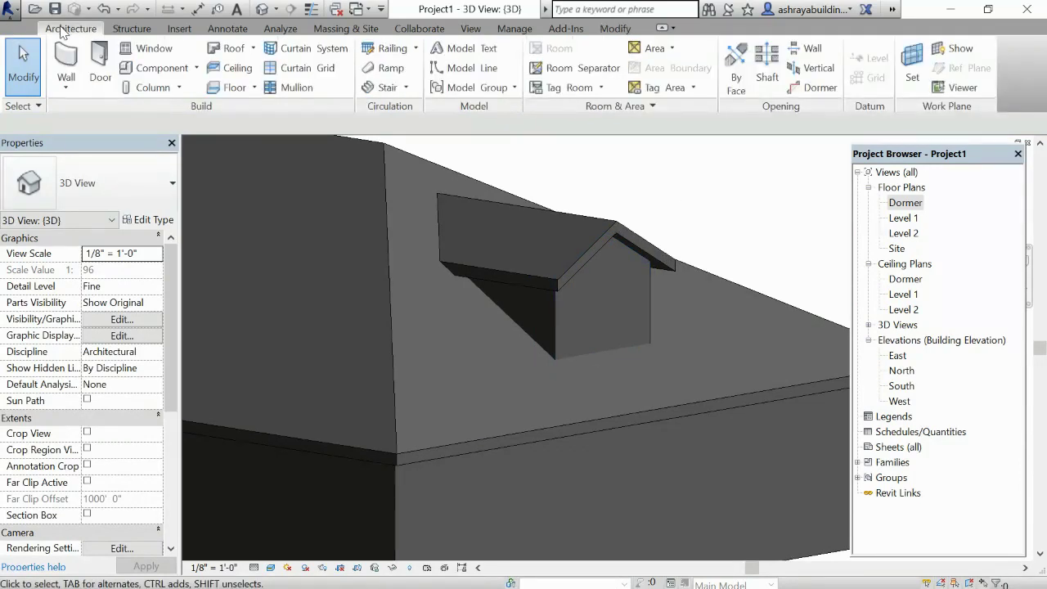
click(819, 95)
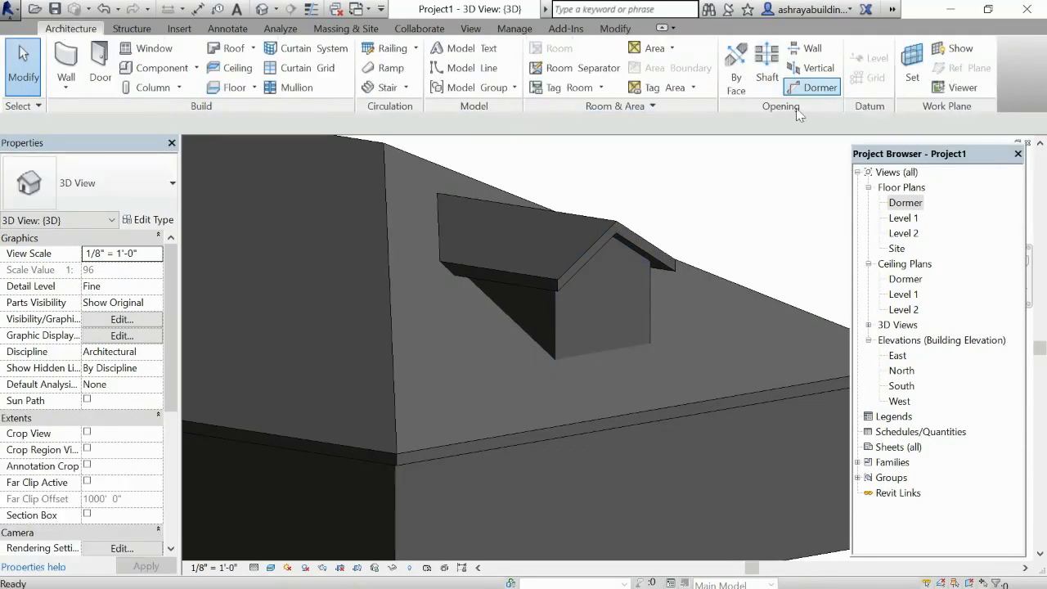
click(386, 243)
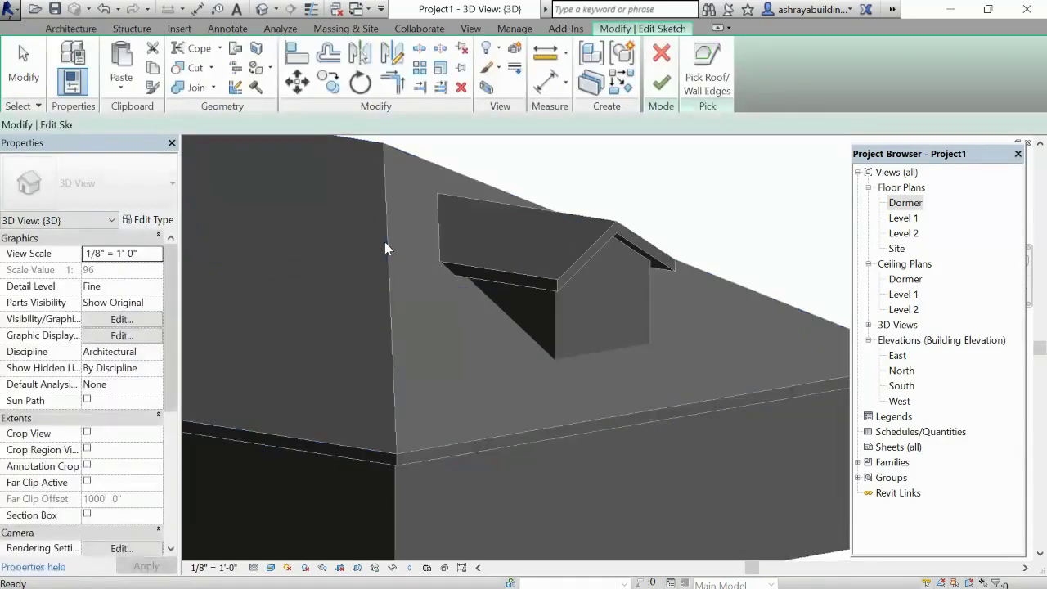
click(707, 69)
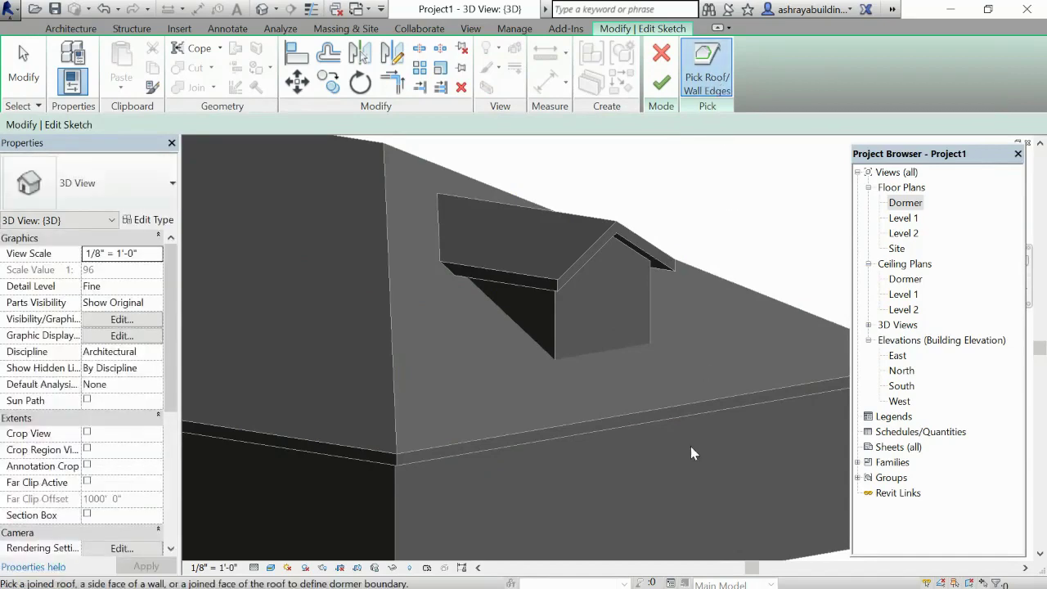
mouse_move(688, 393)
shift+middle_down()
mouse_move(652, 268)
mouse_move(684, 446)
shift+middle_up()
scroll(684, 446, down, 2)
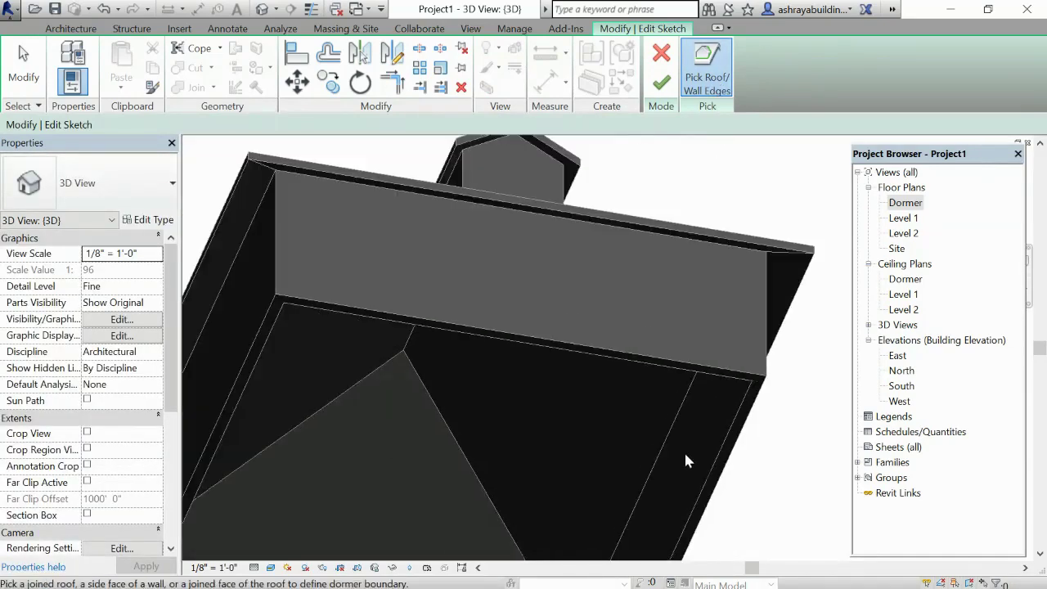
scroll(685, 450, down, 2)
mouse_move(635, 399)
shift+middle_down()
mouse_move(636, 278)
mouse_move(655, 227)
shift+middle_up()
scroll(611, 258, down, 2)
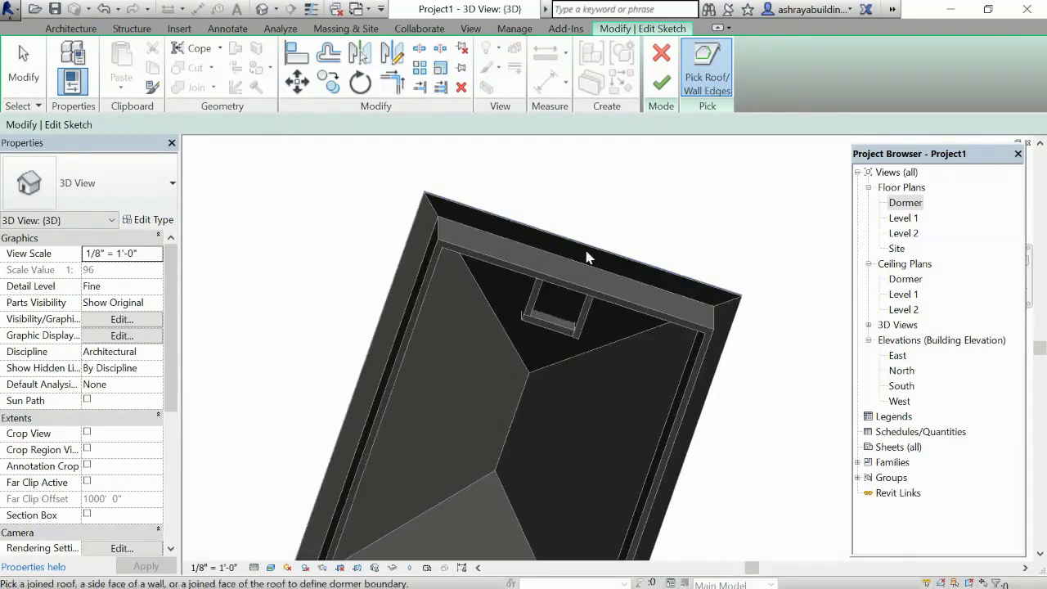
scroll(573, 272, up, 1)
scroll(572, 279, up, 1)
mouse_move(573, 285)
shift+middle_down()
mouse_move(603, 326)
mouse_move(603, 285)
mouse_move(590, 292)
shift+middle_up()
scroll(555, 279, up, 3)
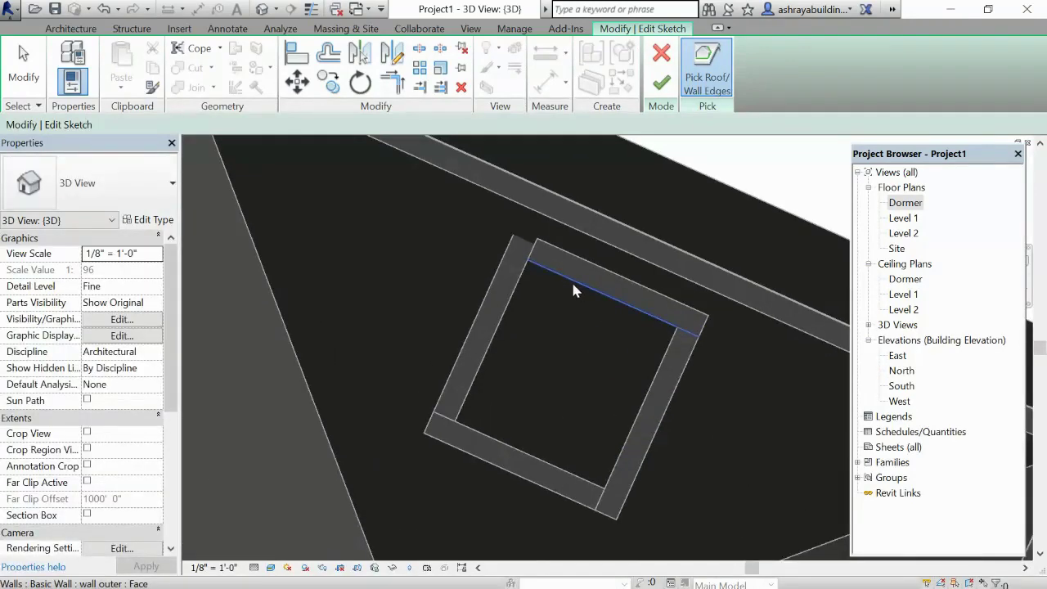
Trace the opening boundary by picking the dormer's top, left and right wall faces.
click(573, 288)
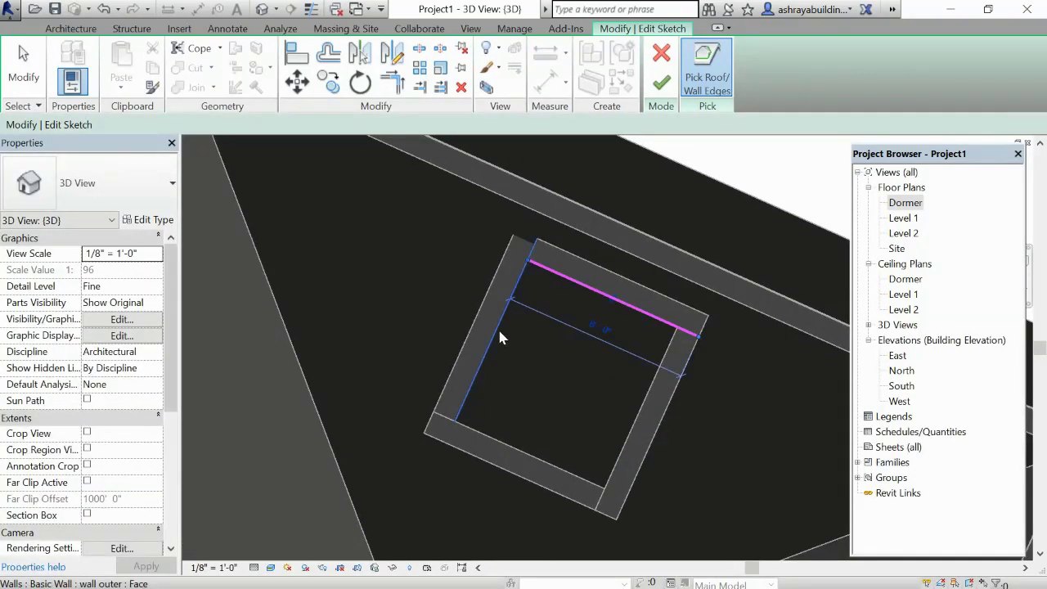
click(500, 332)
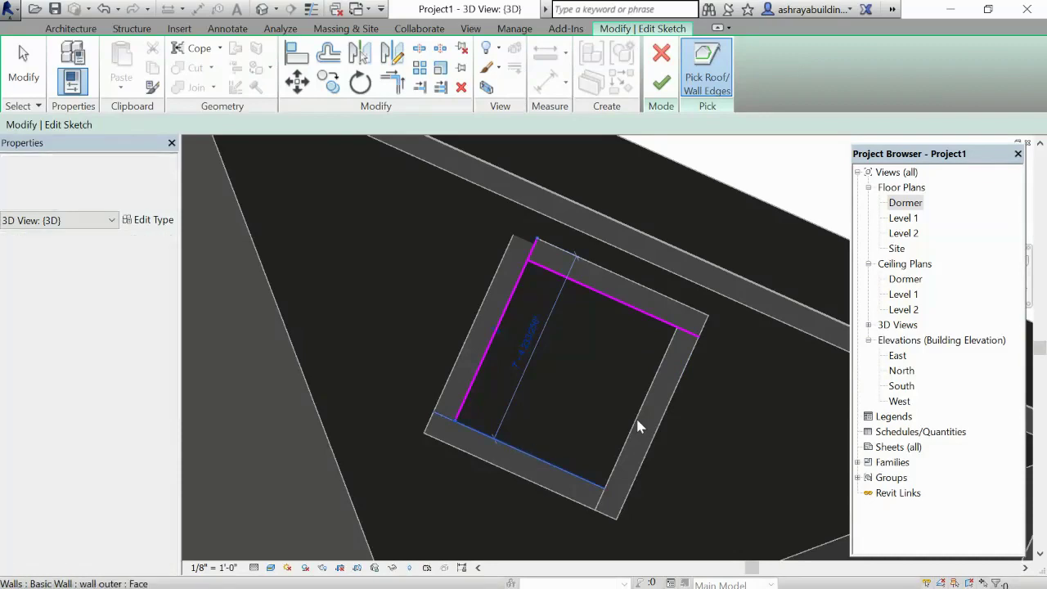
click(639, 426)
right_click(401, 275)
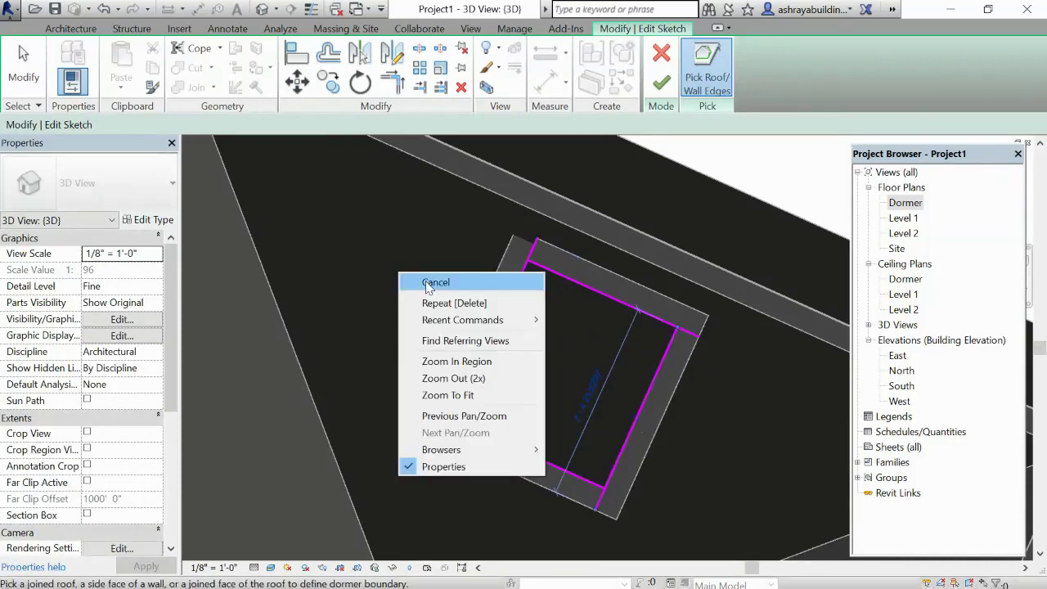
click(426, 284)
scroll(560, 283, up, 2)
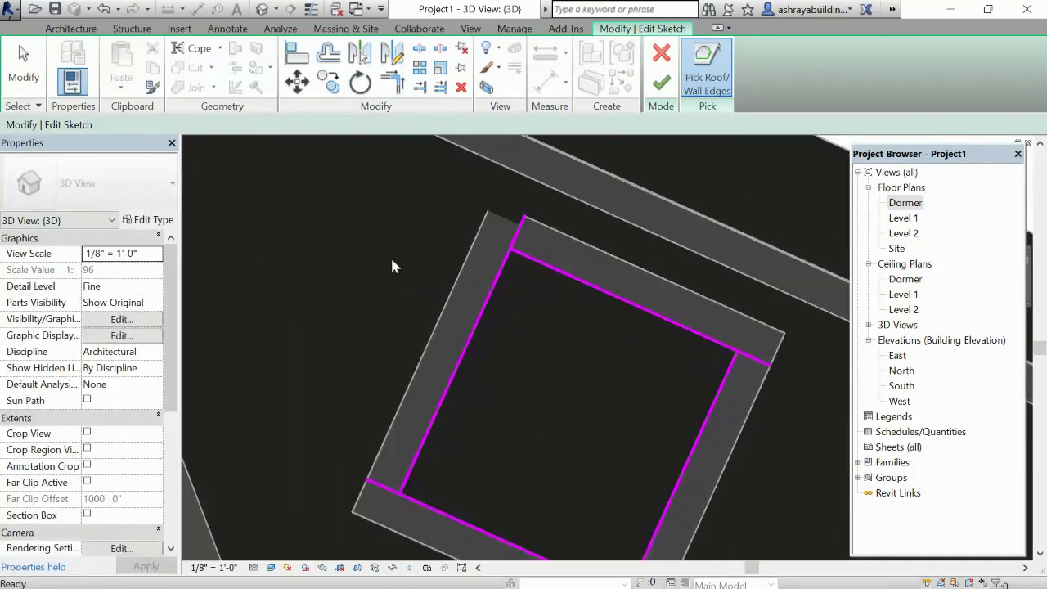
scroll(391, 266, down, 1)
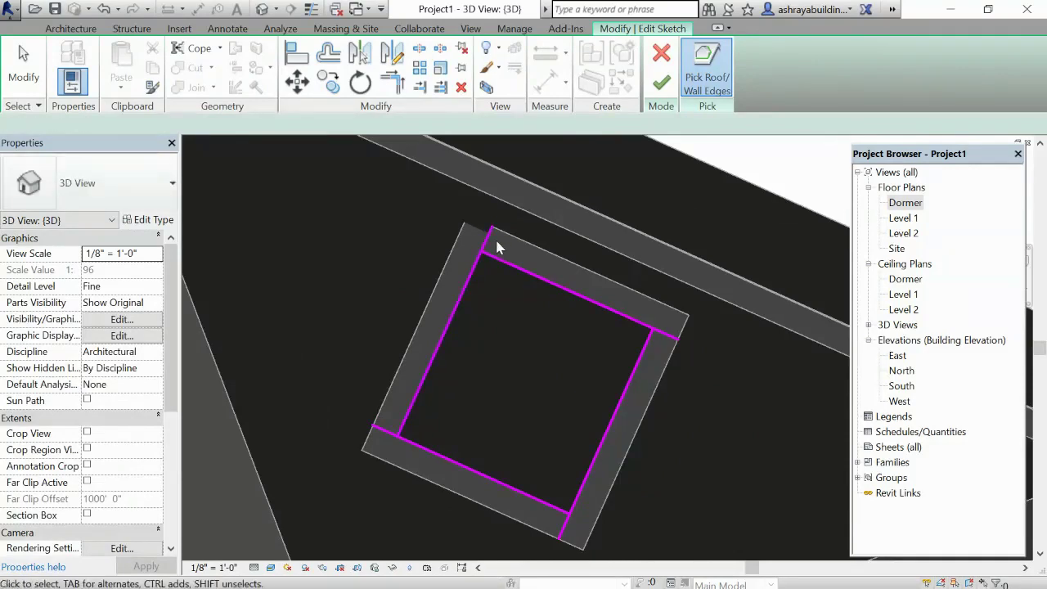
Trim the top-left and top-right corners of the dormer opening sketch.
key(Escape)
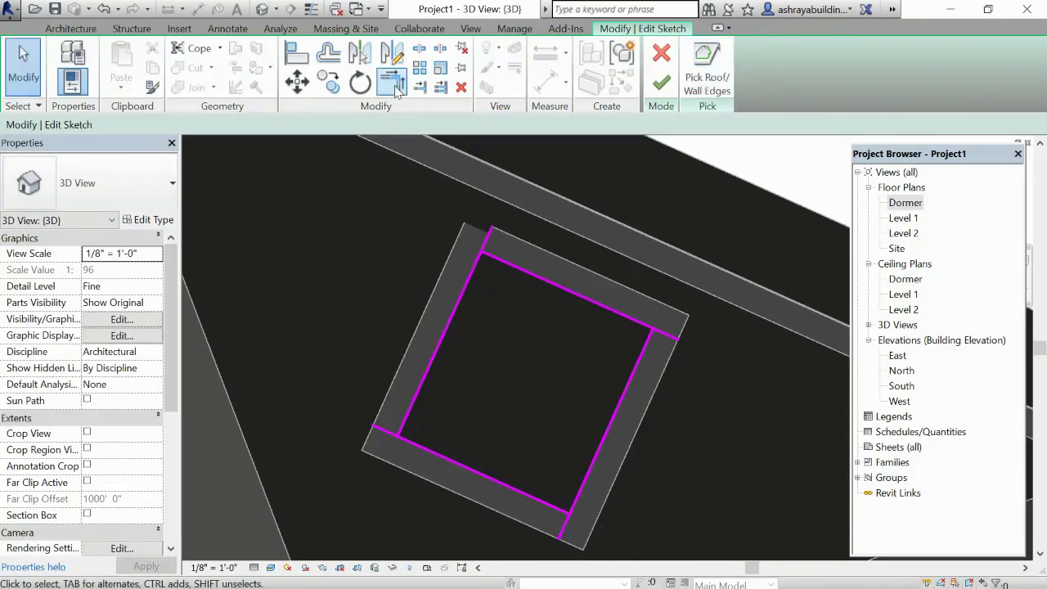
click(394, 79)
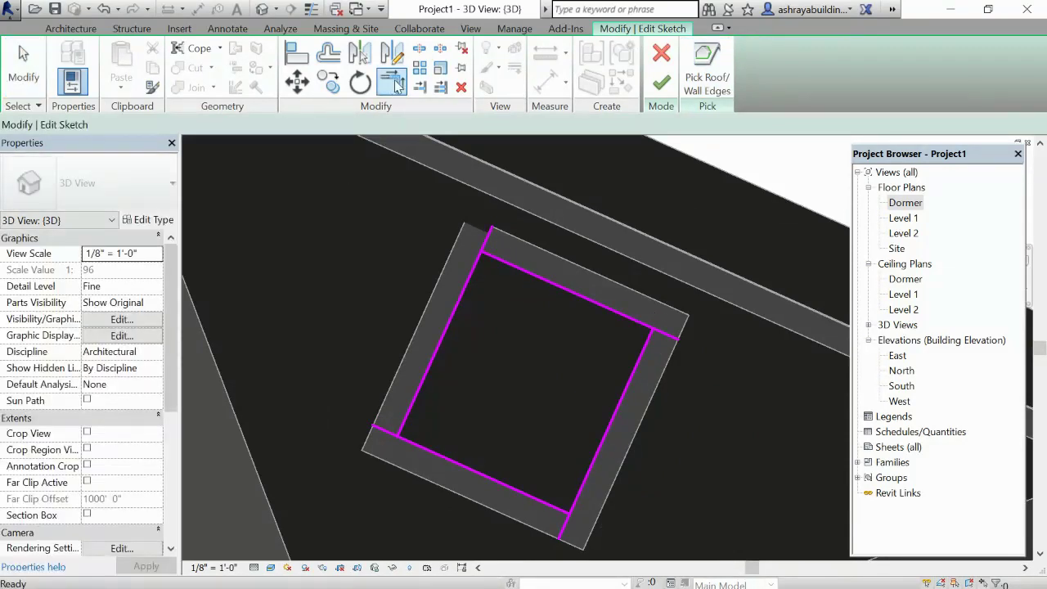
click(463, 285)
click(499, 256)
click(654, 325)
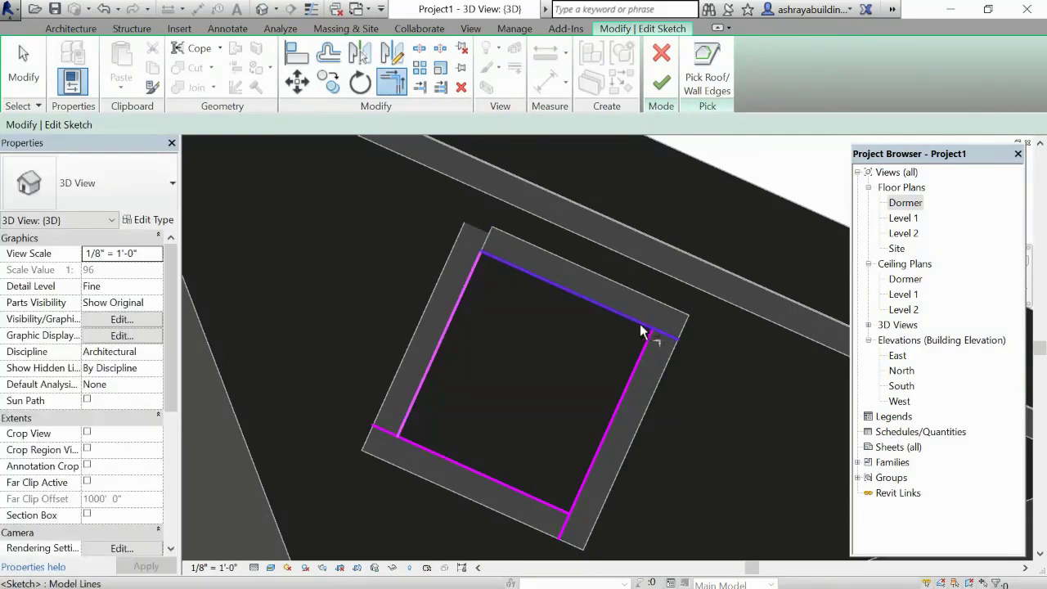
click(644, 331)
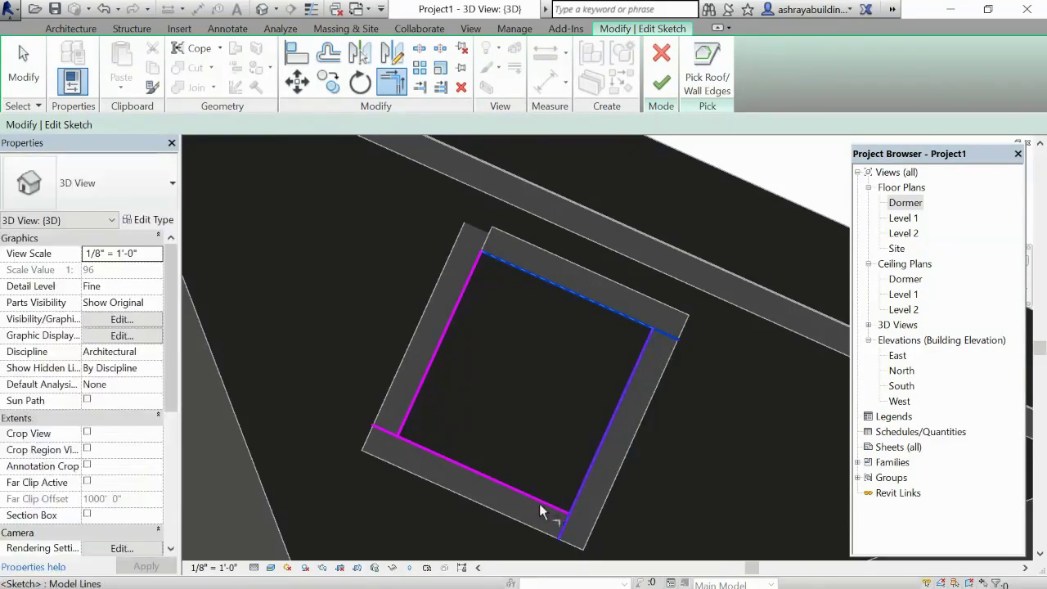
click(568, 505)
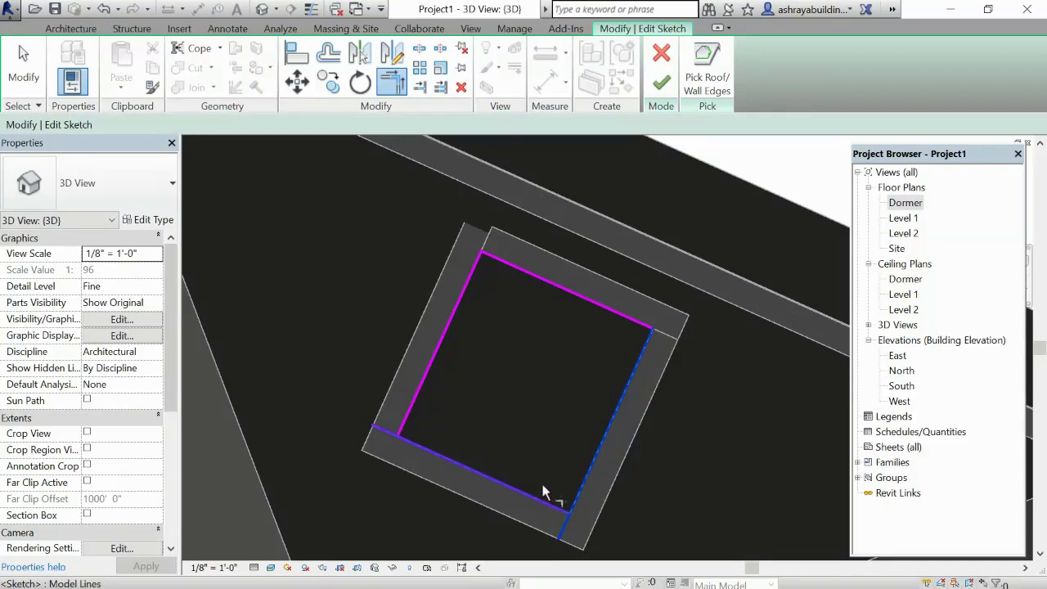
Trim the bottom corners to close the opening outline, then cancel Trim.
click(545, 491)
click(414, 445)
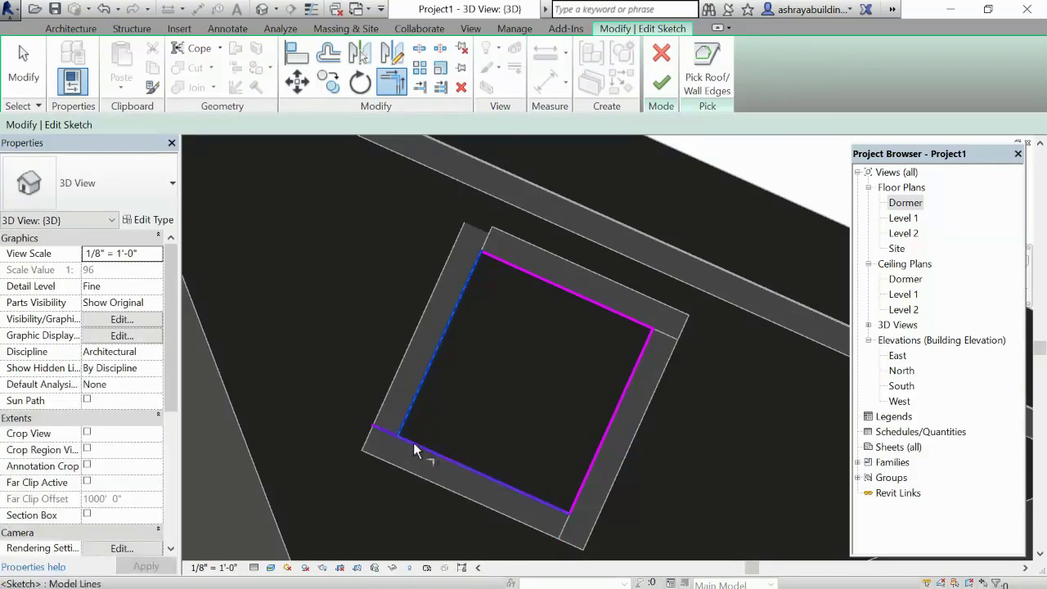
click(413, 442)
right_click(315, 294)
click(340, 304)
right_click(314, 287)
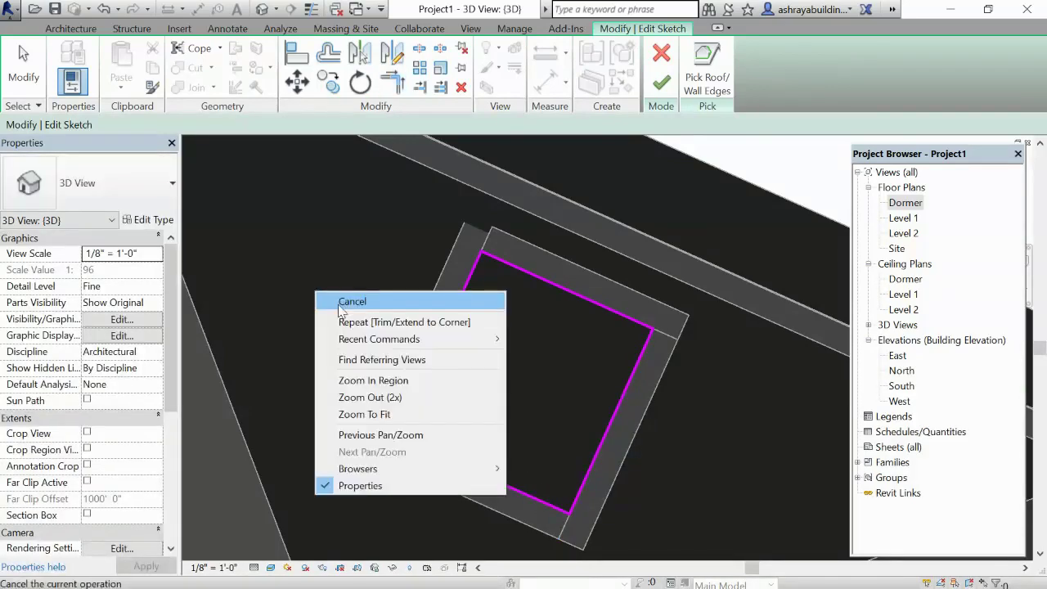
click(343, 303)
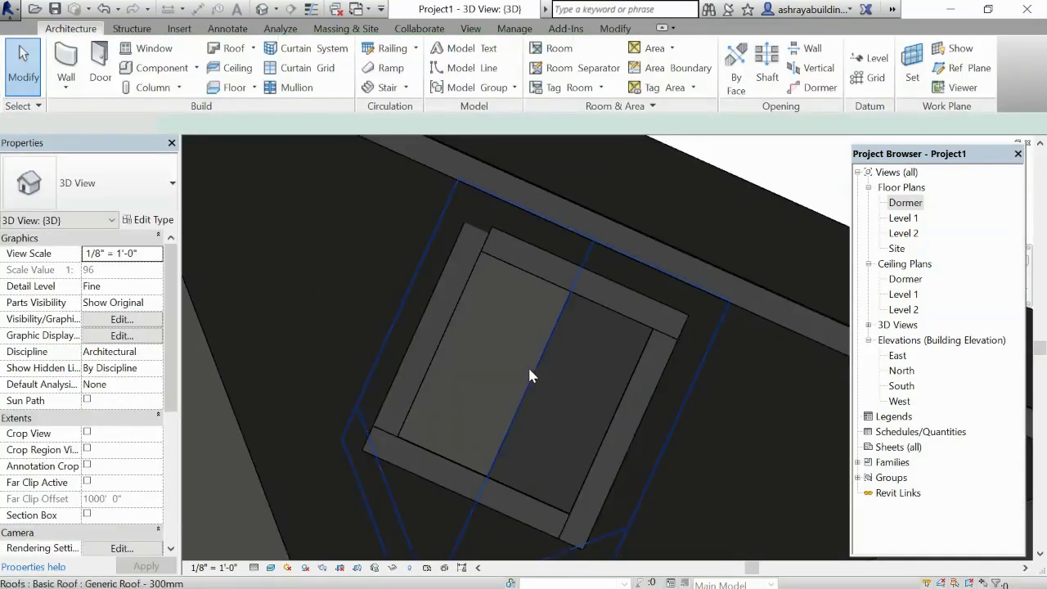
Delete the dormer's front wall.
scroll(500, 367, down, 2)
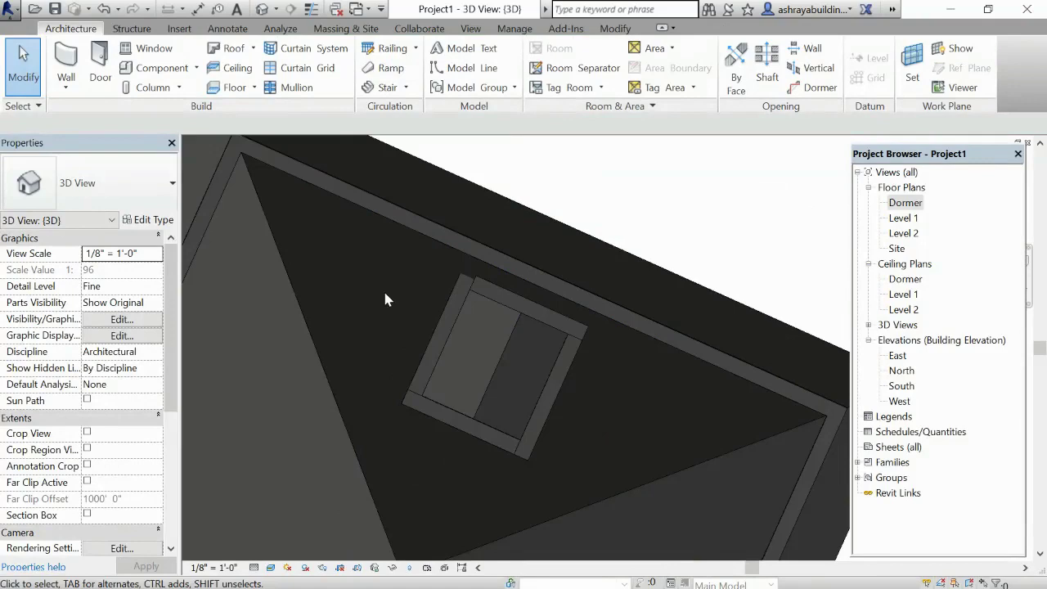
shift+middle_drag(434, 374, 457, 430)
scroll(438, 230, down, 2)
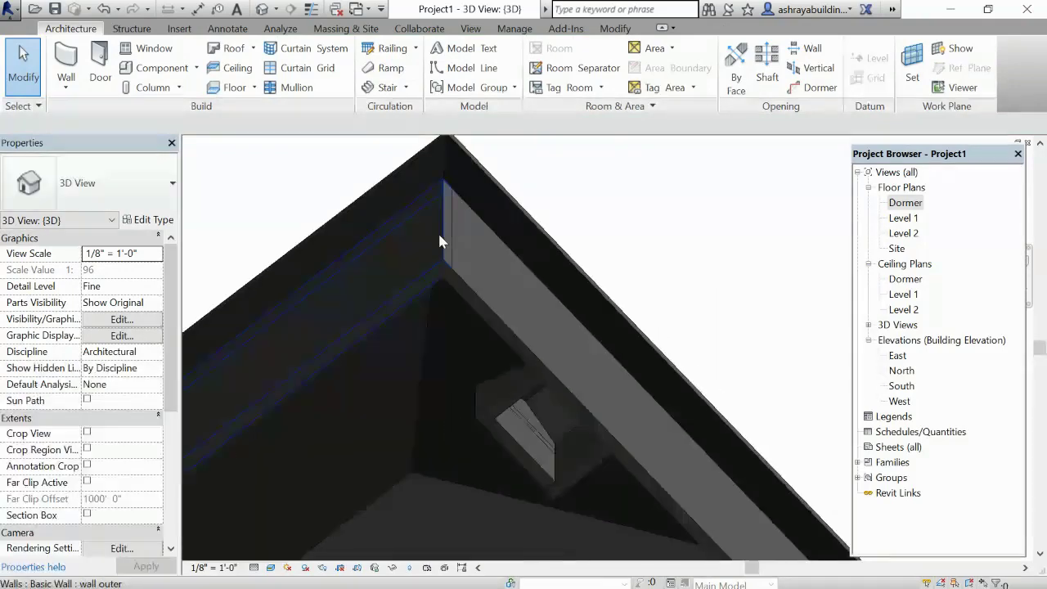
scroll(543, 210, down, 2)
scroll(557, 215, down, 2)
shift+middle_drag(564, 217, 620, 347)
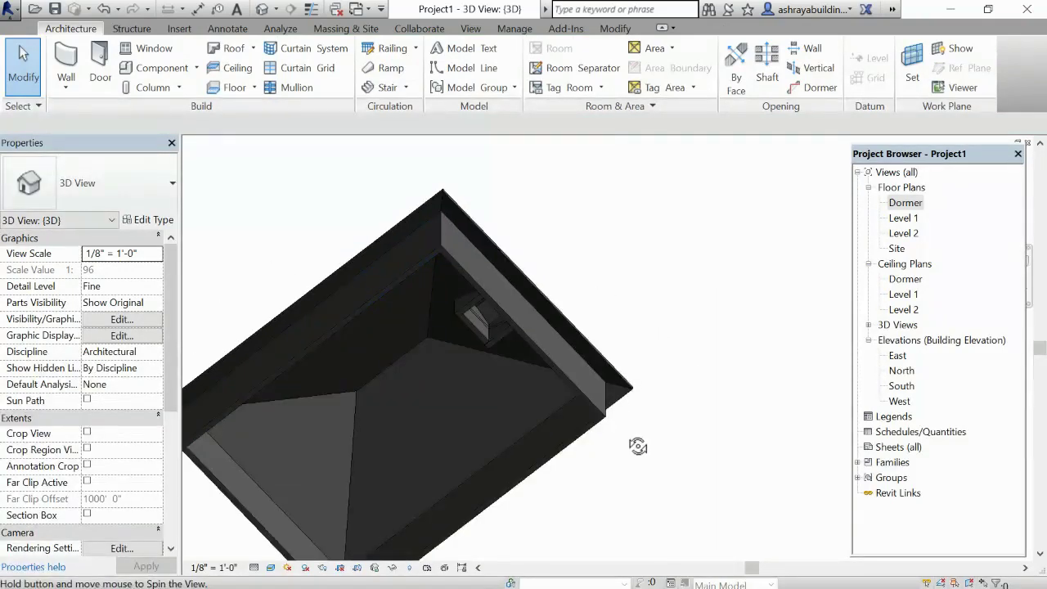
shift+middle_drag(638, 446, 662, 486)
scroll(675, 334, down, 1)
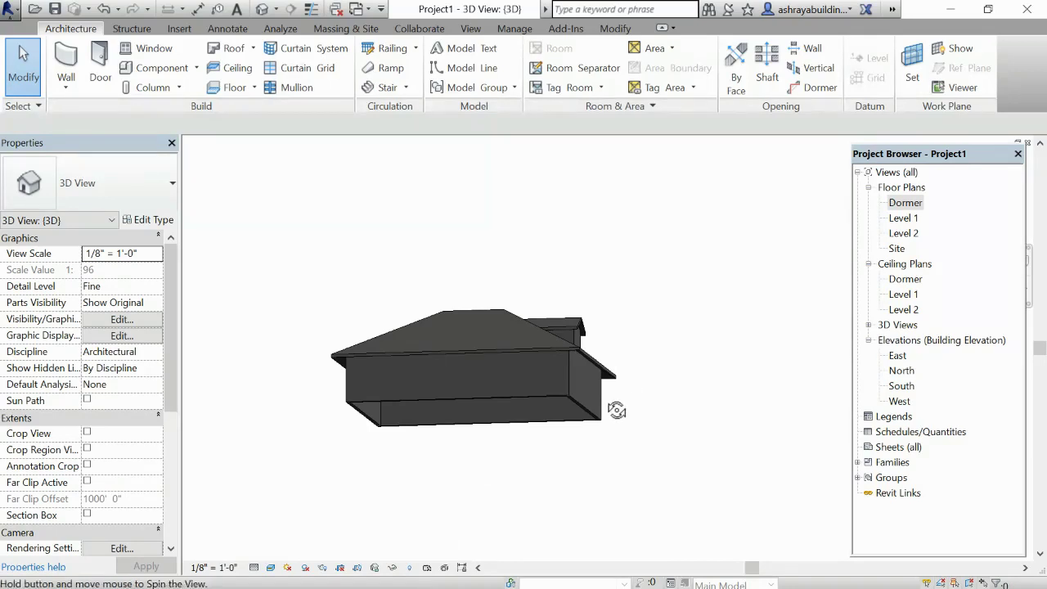
mouse_move(616, 410)
shift+middle_down()
mouse_move(584, 444)
mouse_move(554, 426)
shift+middle_up()
scroll(541, 360, up, 2)
scroll(541, 363, up, 2)
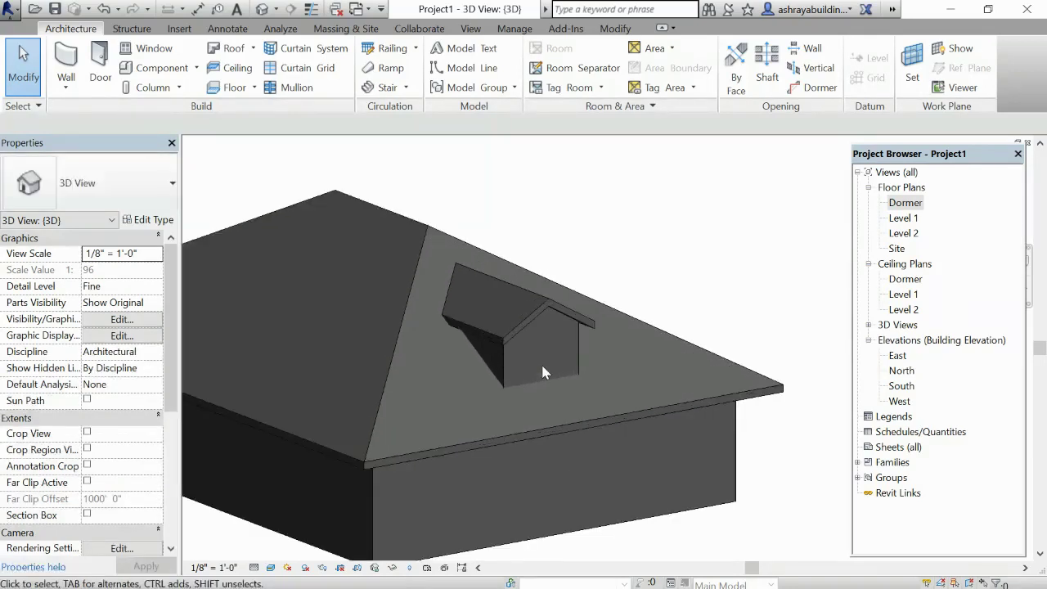
scroll(541, 362, up, 2)
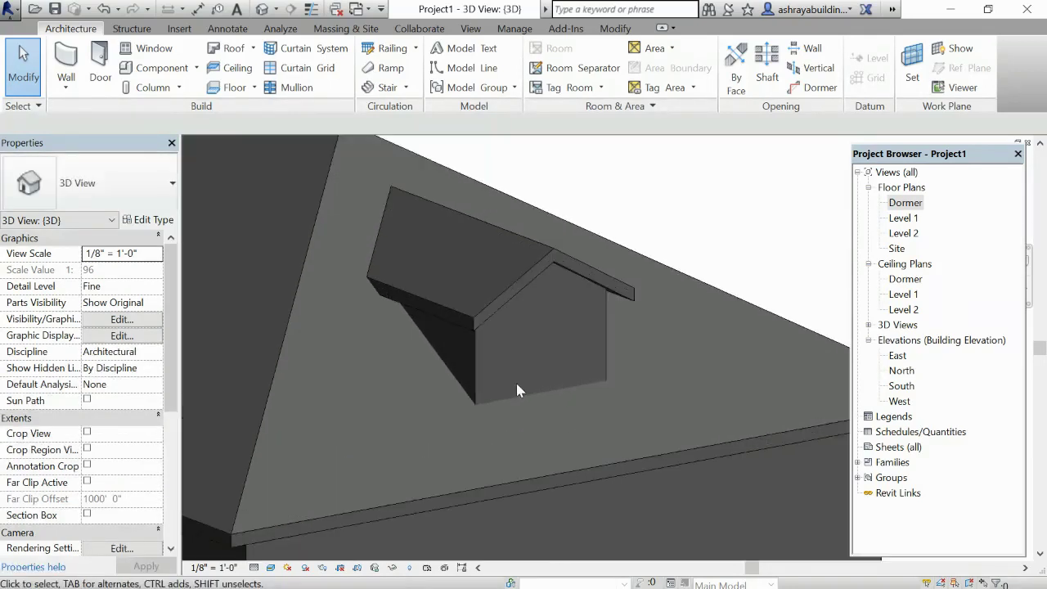
click(608, 340)
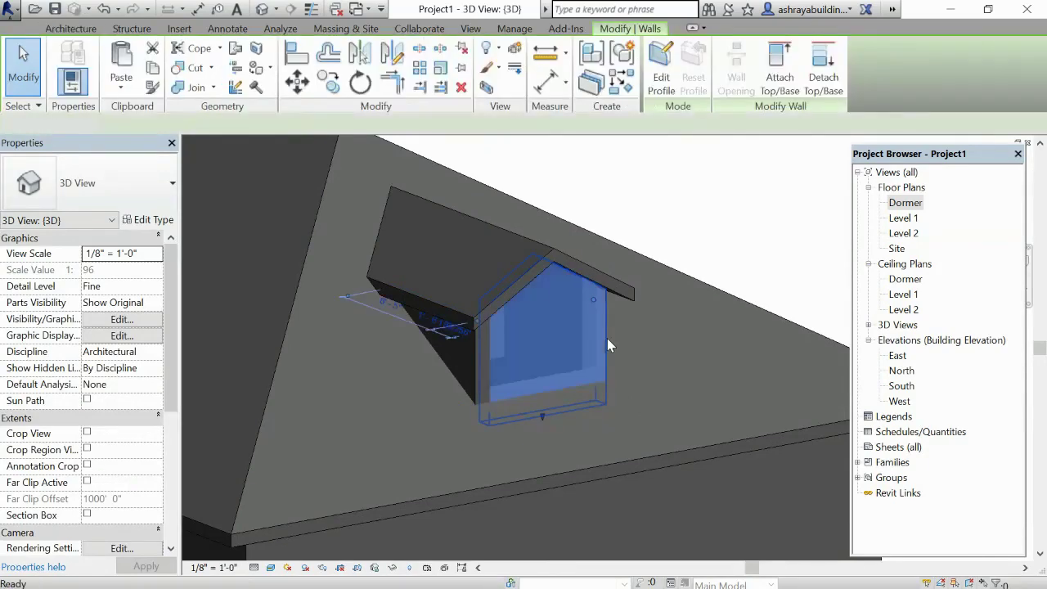
key(Delete)
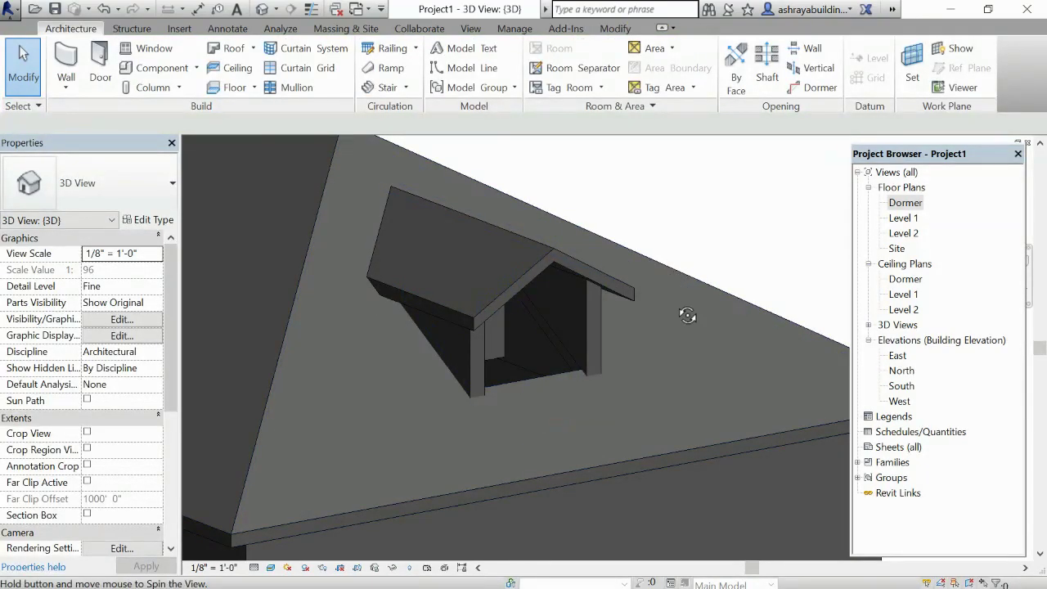
Orbit beneath the main roof to inspect the opening under the dormer.
shift+middle_drag(685, 311, 642, 407)
scroll(597, 400, up, 3)
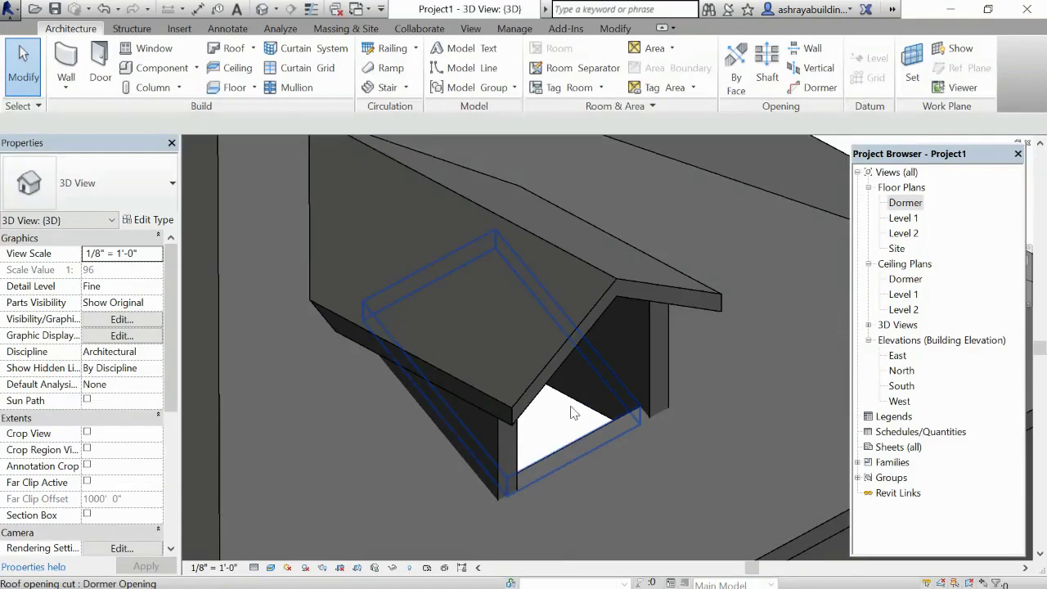
shift+middle_drag(597, 398, 456, 336)
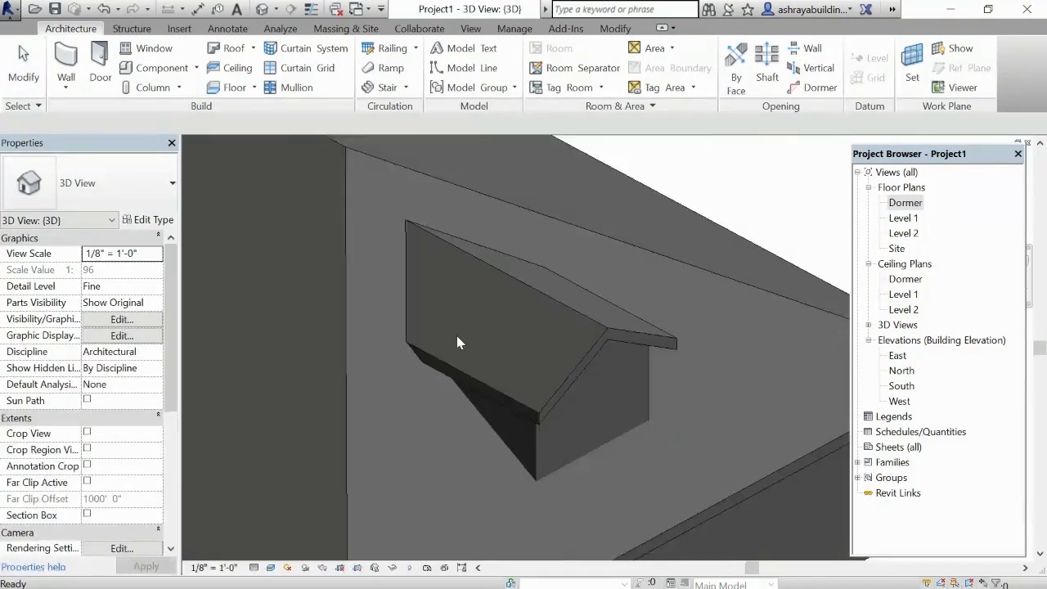
scroll(530, 331, down, 5)
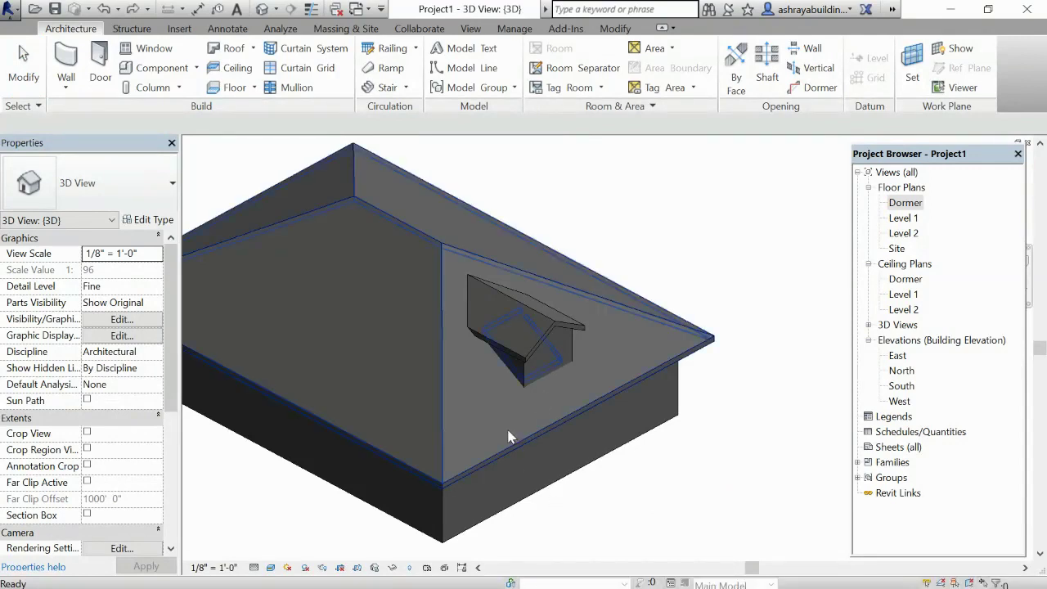
mouse_move(573, 507)
shift+middle_down()
mouse_move(611, 306)
mouse_move(592, 408)
shift+middle_up()
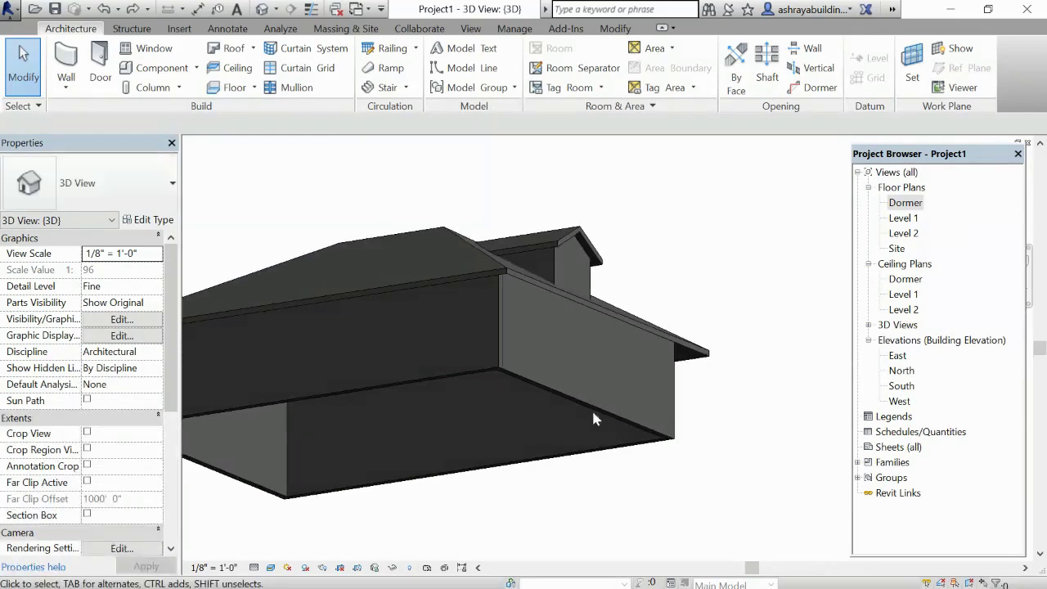
shift+middle_drag(568, 327, 578, 274)
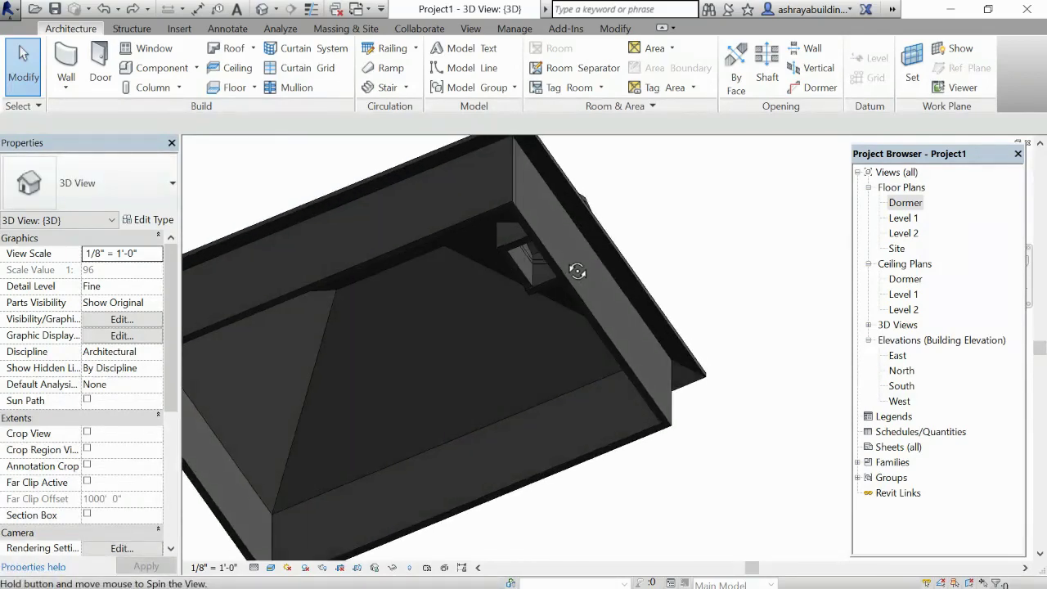
scroll(551, 403, down, 5)
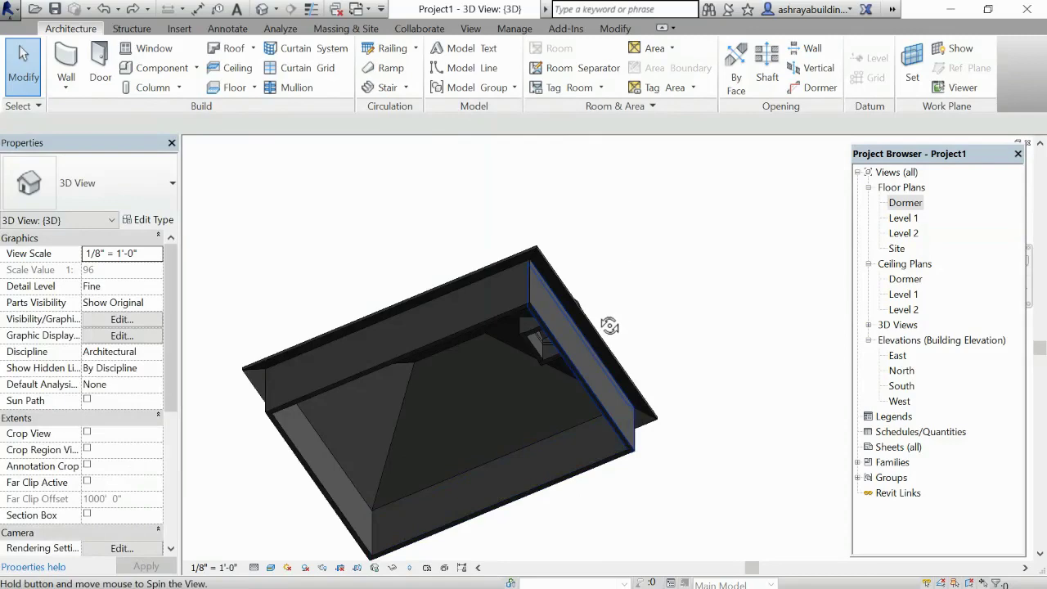
mouse_move(566, 360)
shift+middle_down()
mouse_move(648, 297)
mouse_move(538, 332)
shift+middle_up()
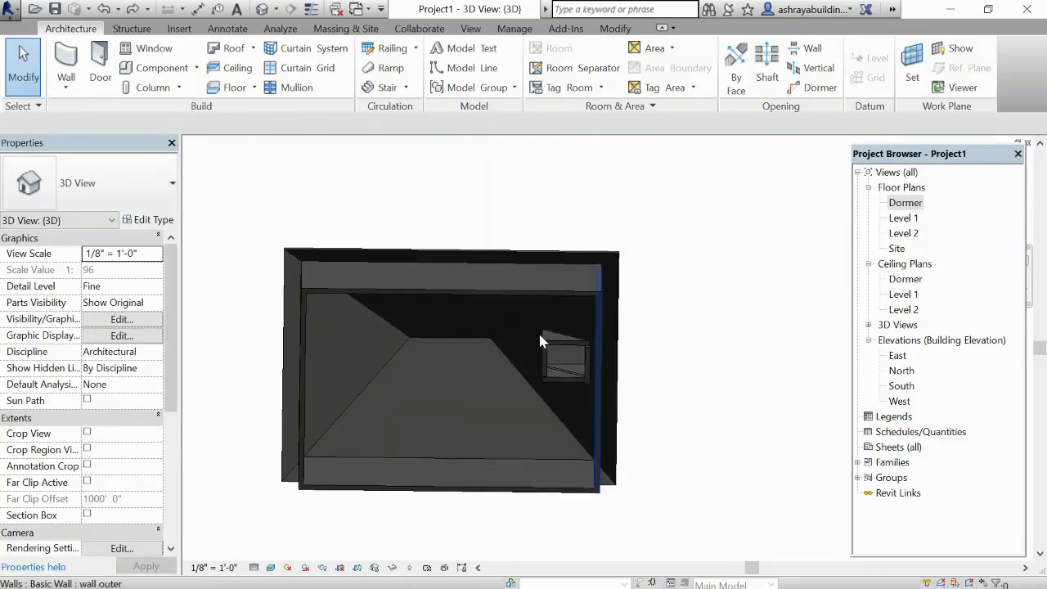
scroll(579, 321, up, 3)
scroll(582, 327, up, 2)
scroll(581, 327, up, 5)
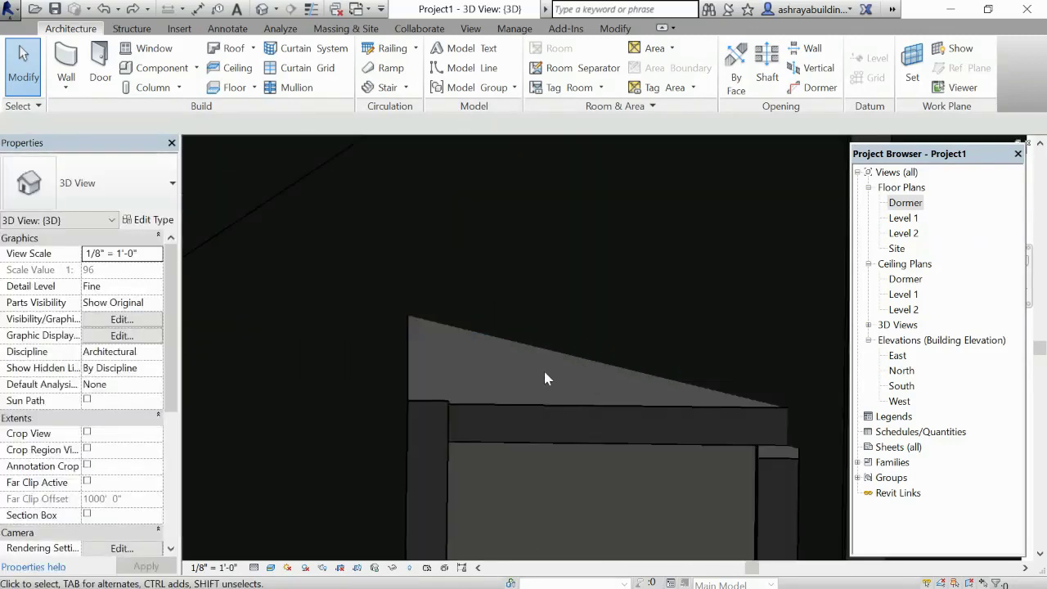
scroll(449, 332, down, 1)
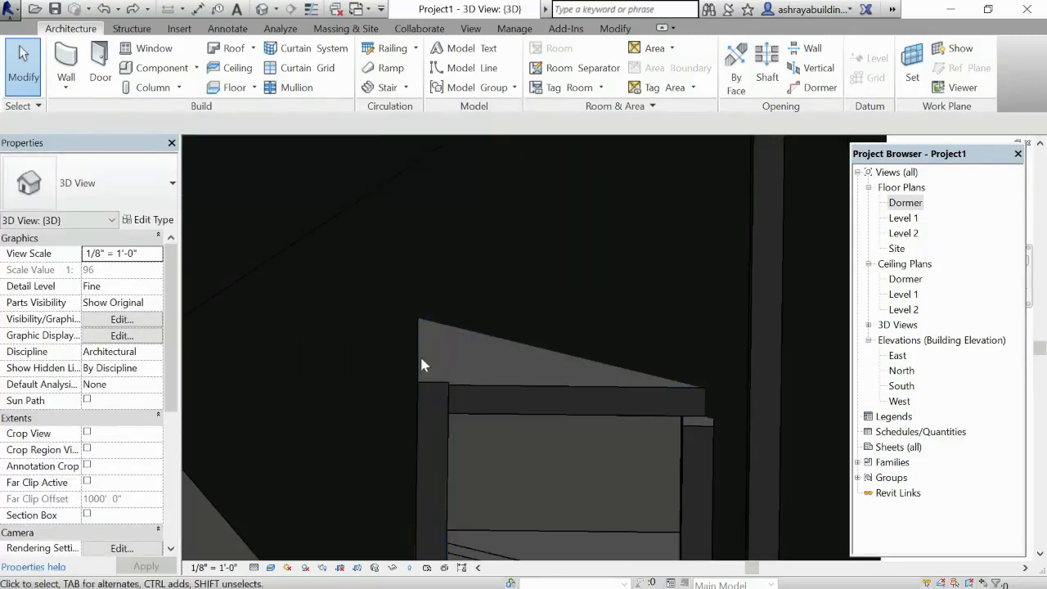
Open the profile of the dormer side wall poking above the roof slope.
click(535, 387)
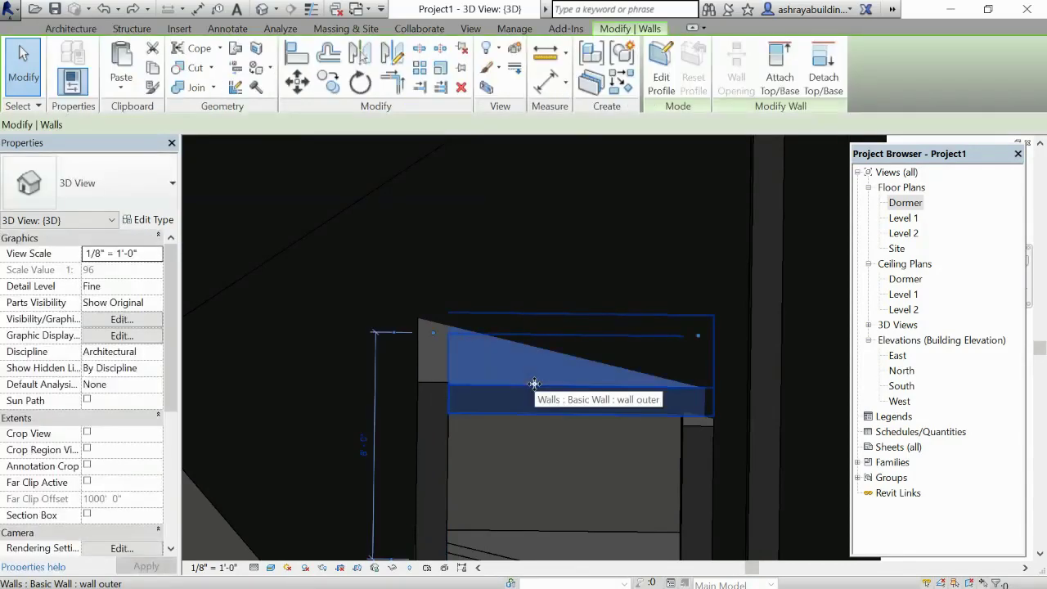
click(665, 79)
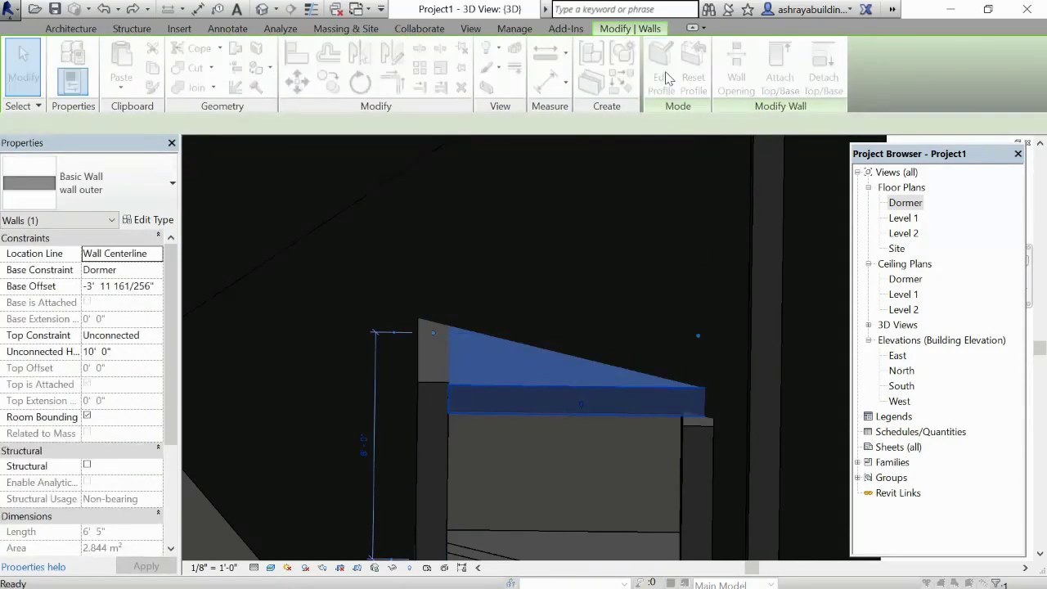
click(625, 315)
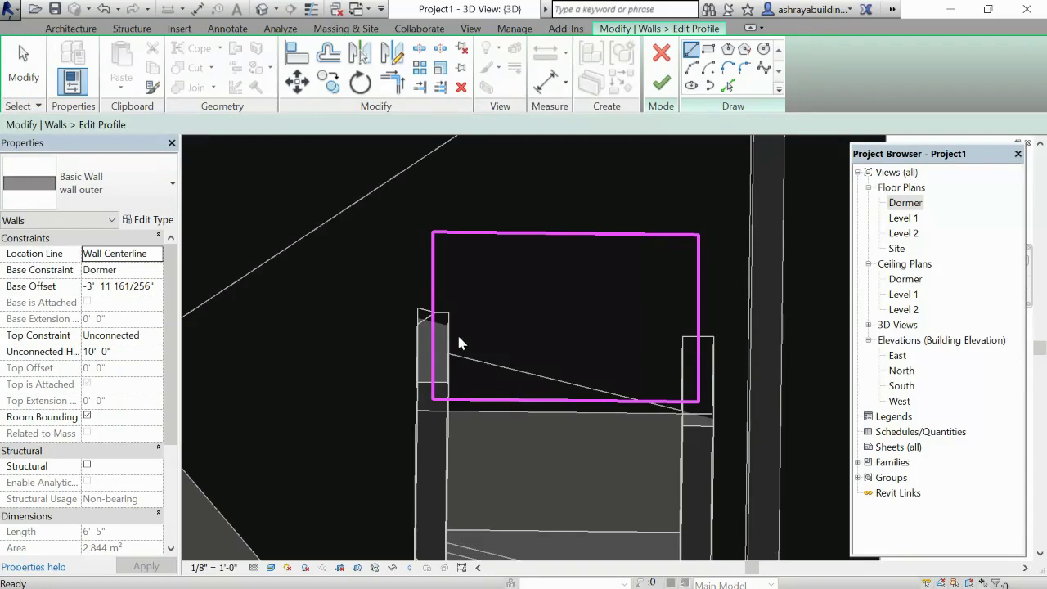
click(433, 348)
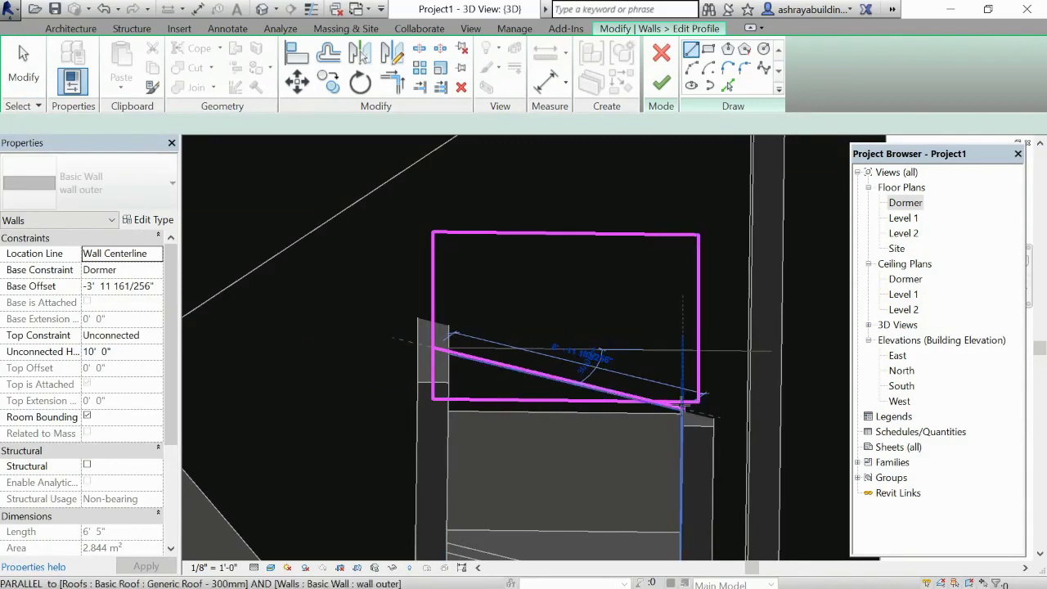
right_click(597, 278)
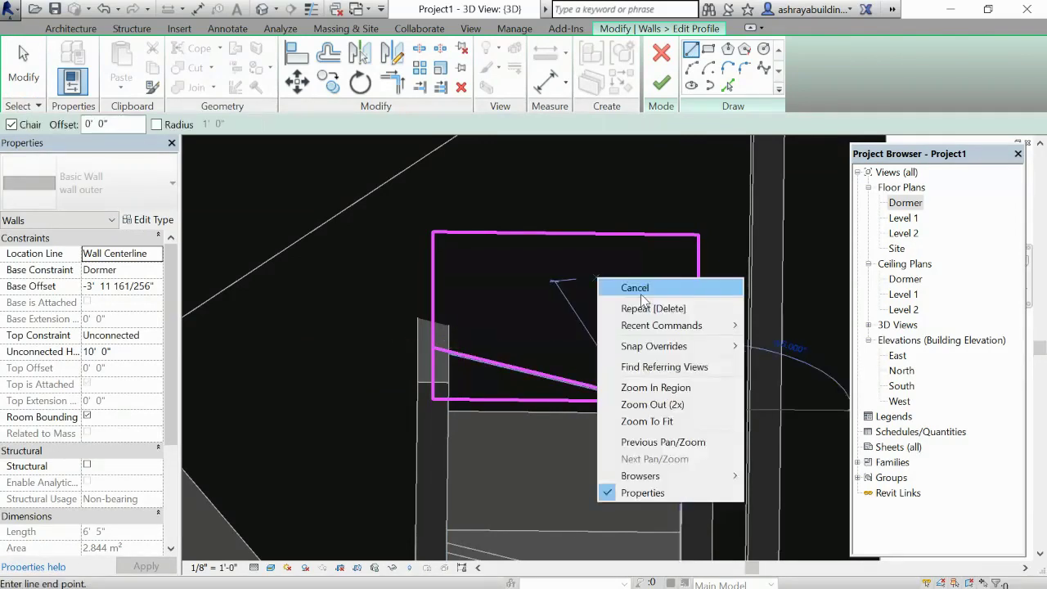
click(621, 280)
right_click(595, 275)
click(628, 282)
Trim the left and right profile lines to the sloped roof line.
scroll(630, 378, up, 2)
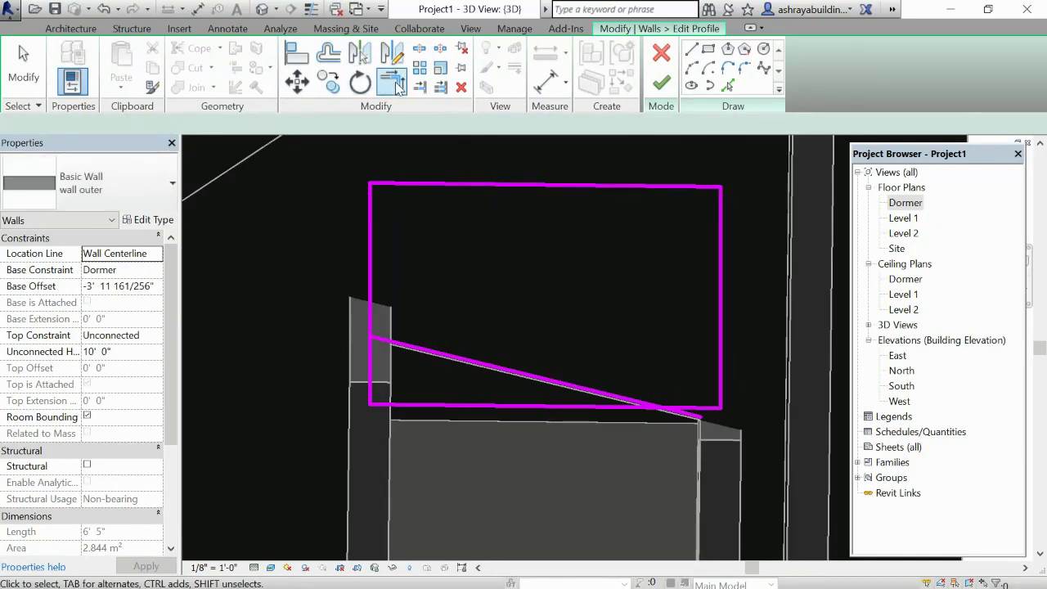
click(372, 288)
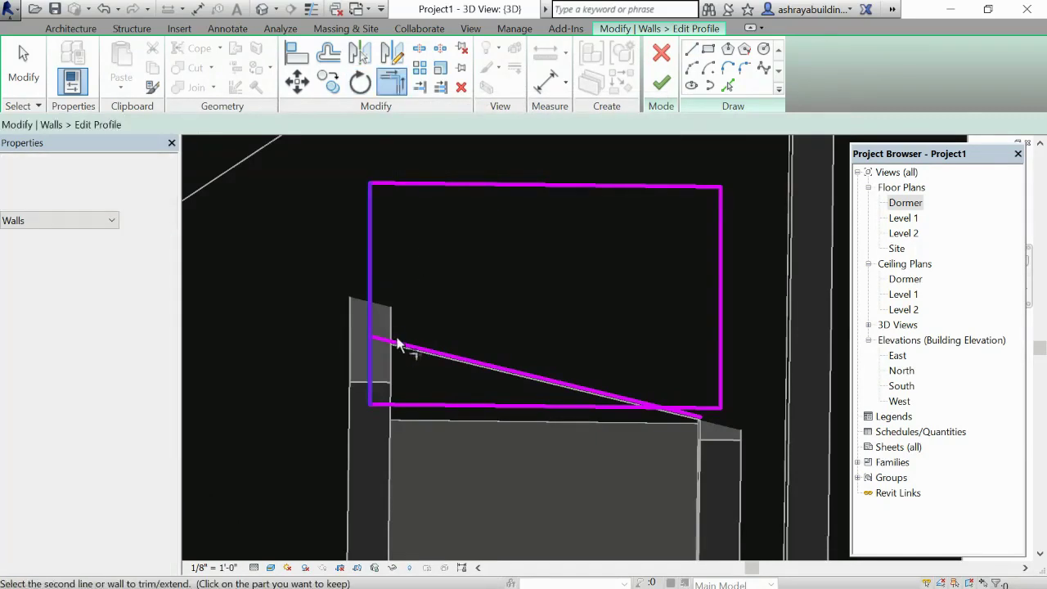
click(719, 395)
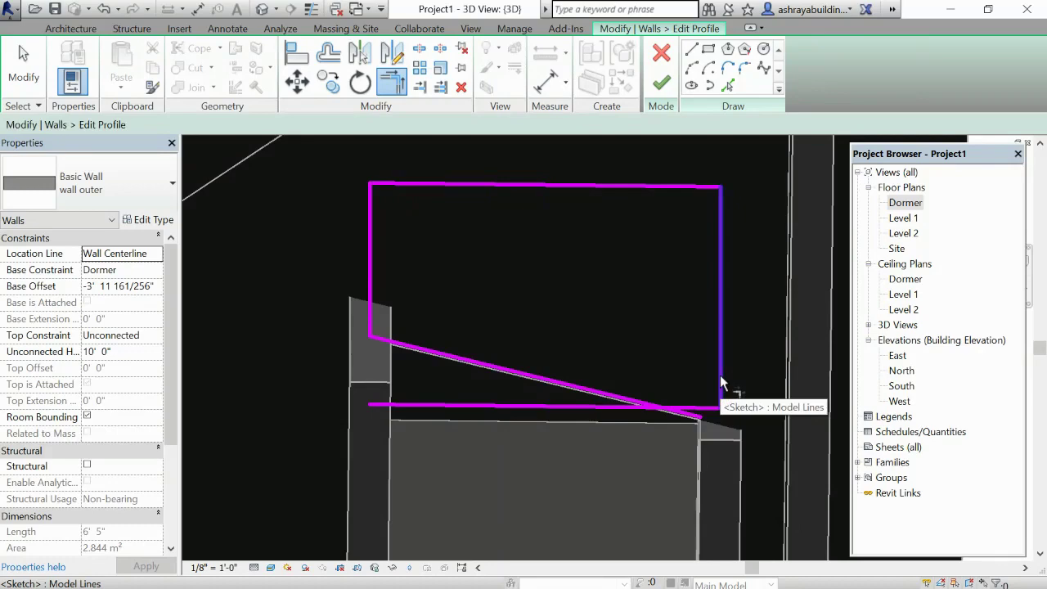
click(721, 380)
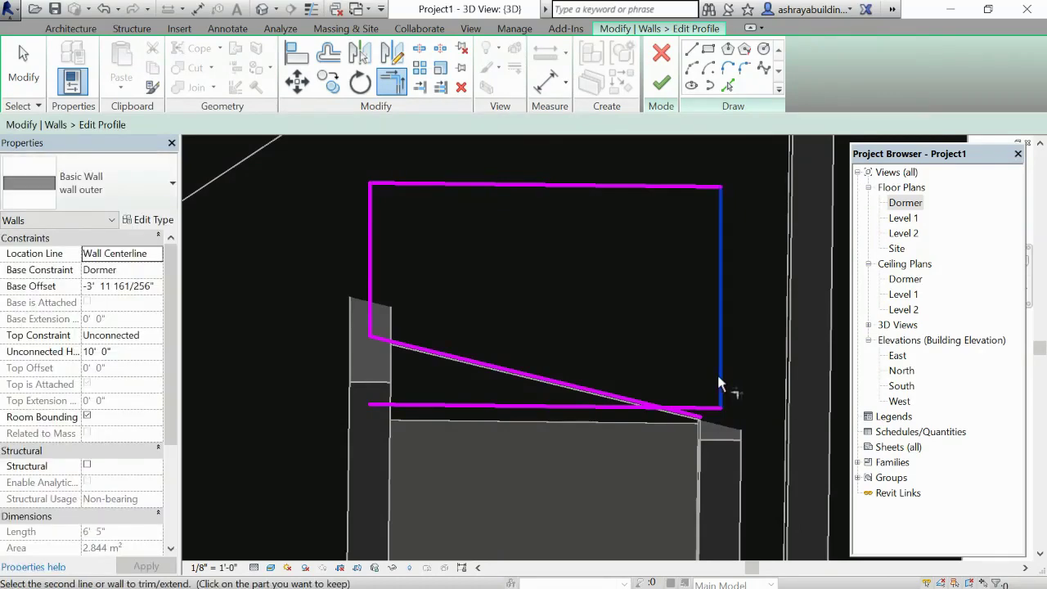
click(634, 407)
click(692, 406)
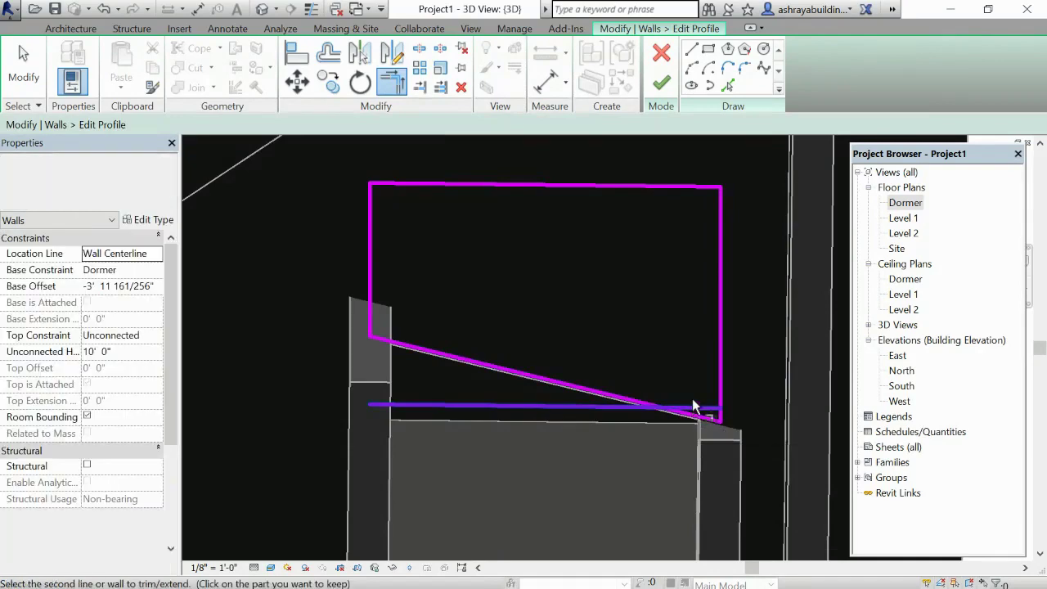
right_click(602, 263)
click(634, 275)
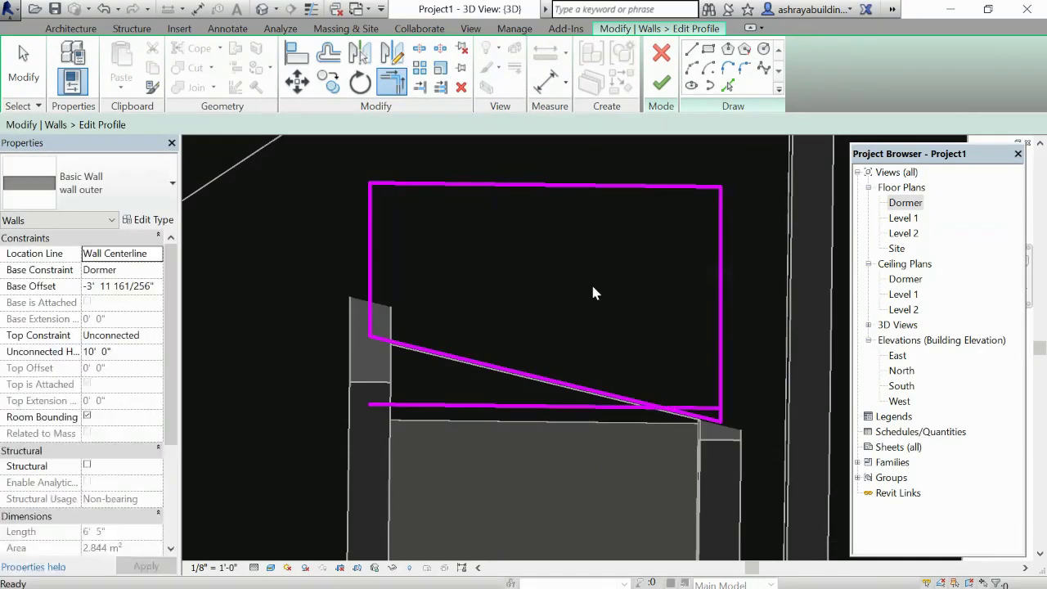
Delete the leftover bottom profile line and finish the wall profile edit.
scroll(710, 421, up, 2)
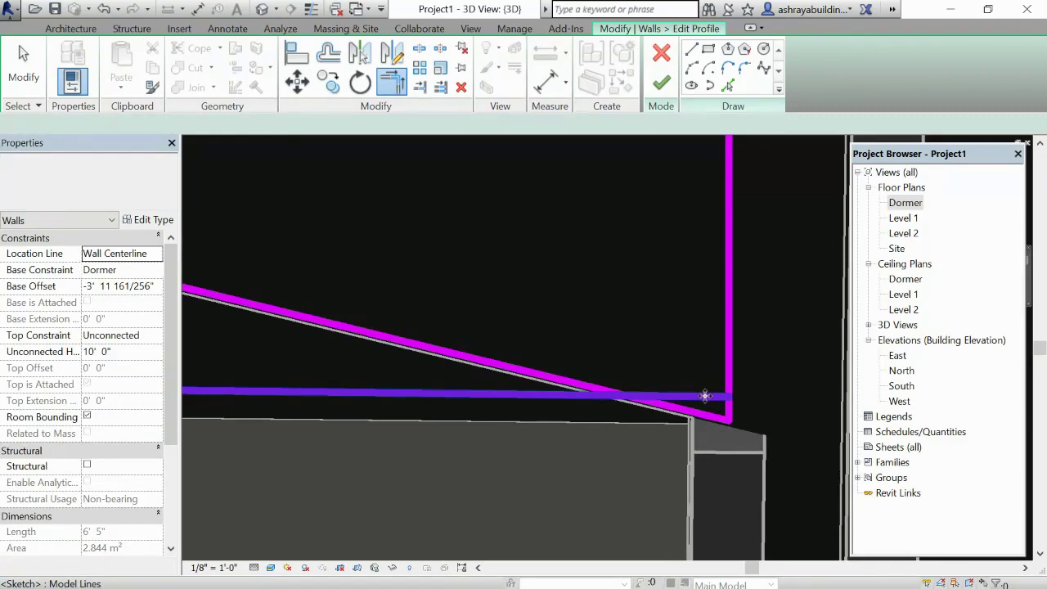
click(708, 404)
key(Delete)
scroll(678, 374, down, 1)
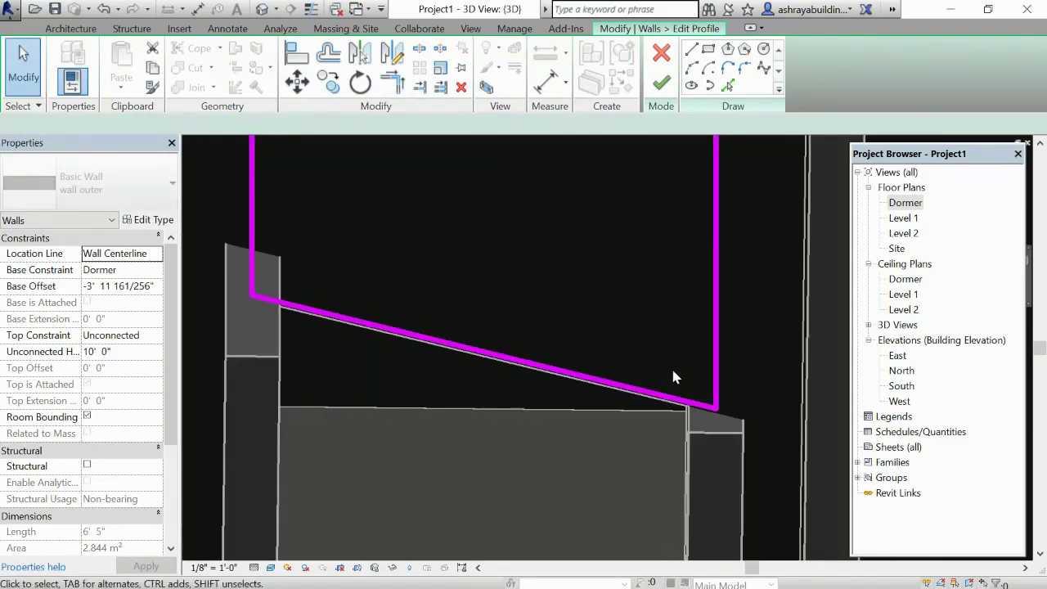
scroll(670, 328, down, 3)
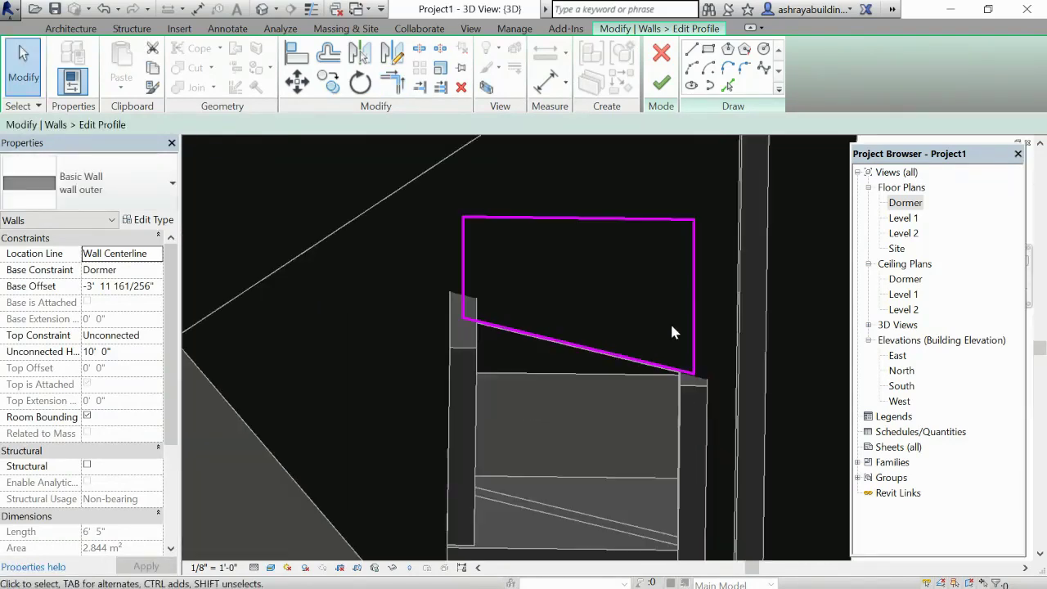
click(661, 88)
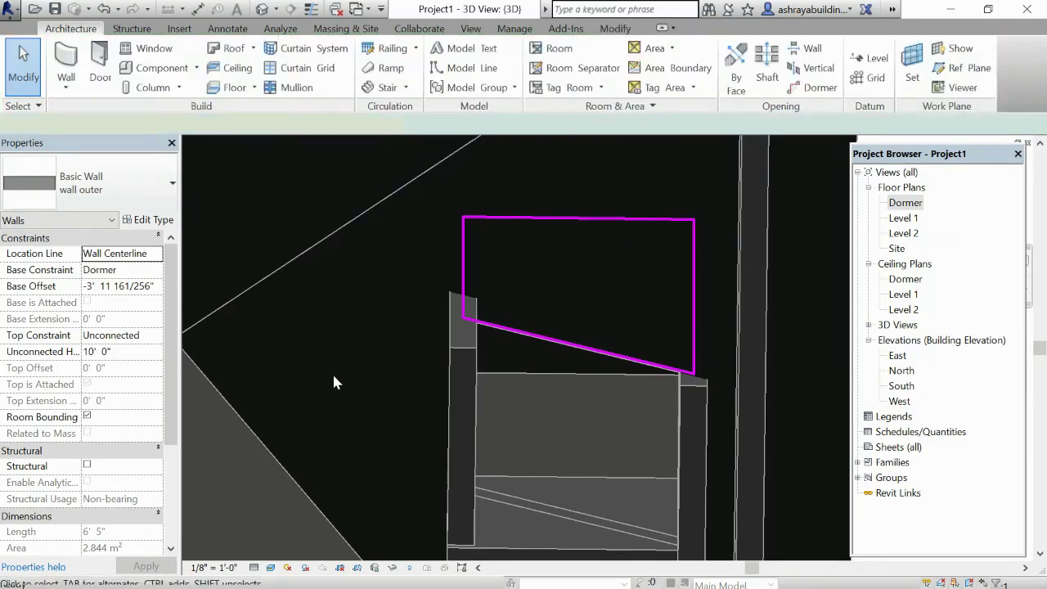
key(Escape)
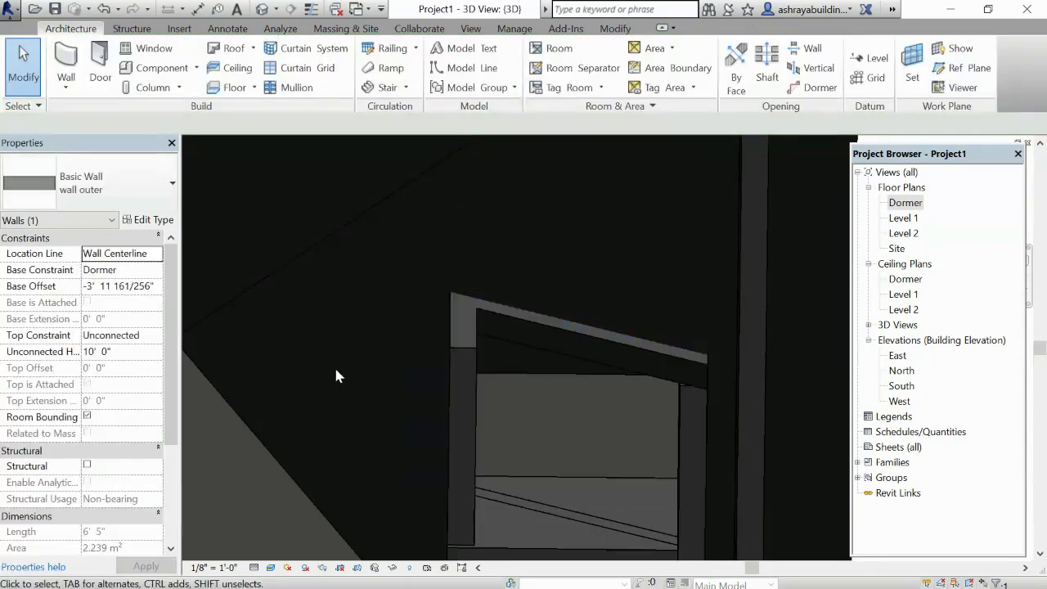
shift+middle_drag(334, 365, 336, 355)
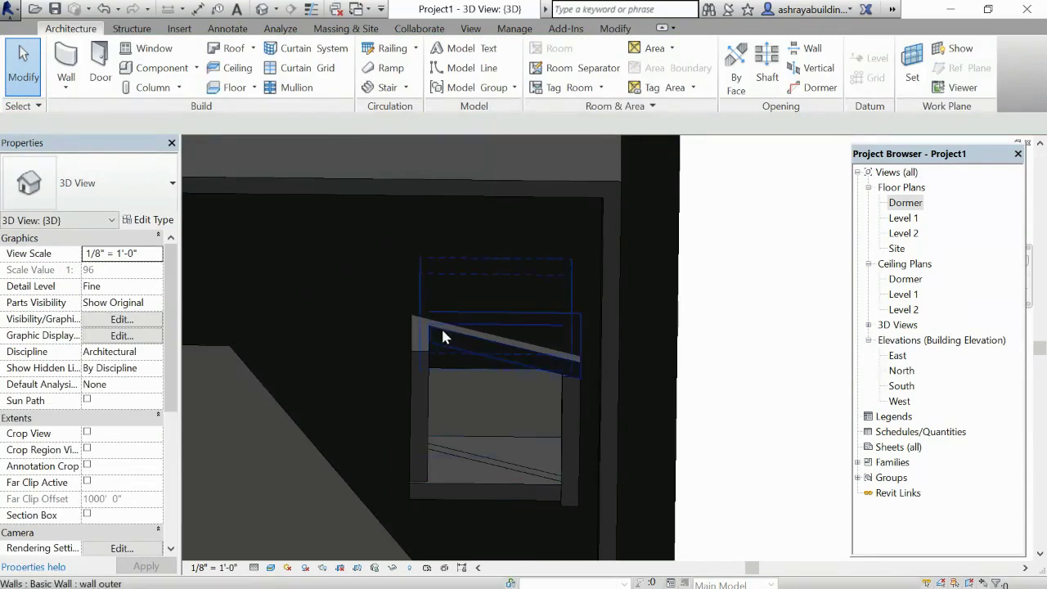
mouse_move(441, 331)
shift+middle_down()
mouse_move(406, 369)
mouse_move(385, 468)
mouse_move(414, 530)
mouse_move(680, 410)
shift+middle_up()
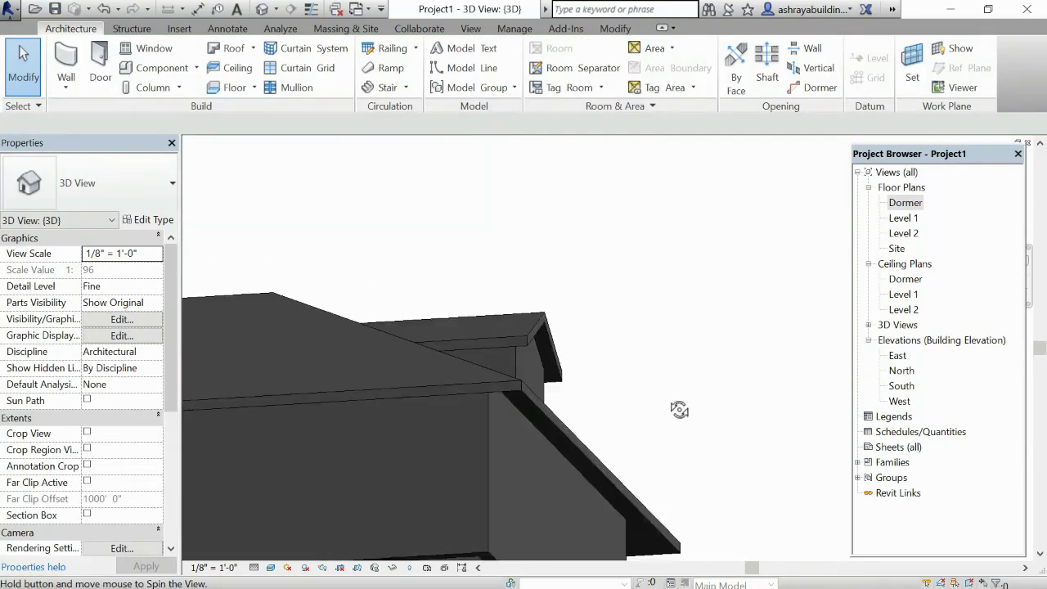
mouse_move(712, 321)
shift+middle_down()
mouse_move(701, 298)
mouse_move(651, 374)
shift+middle_up()
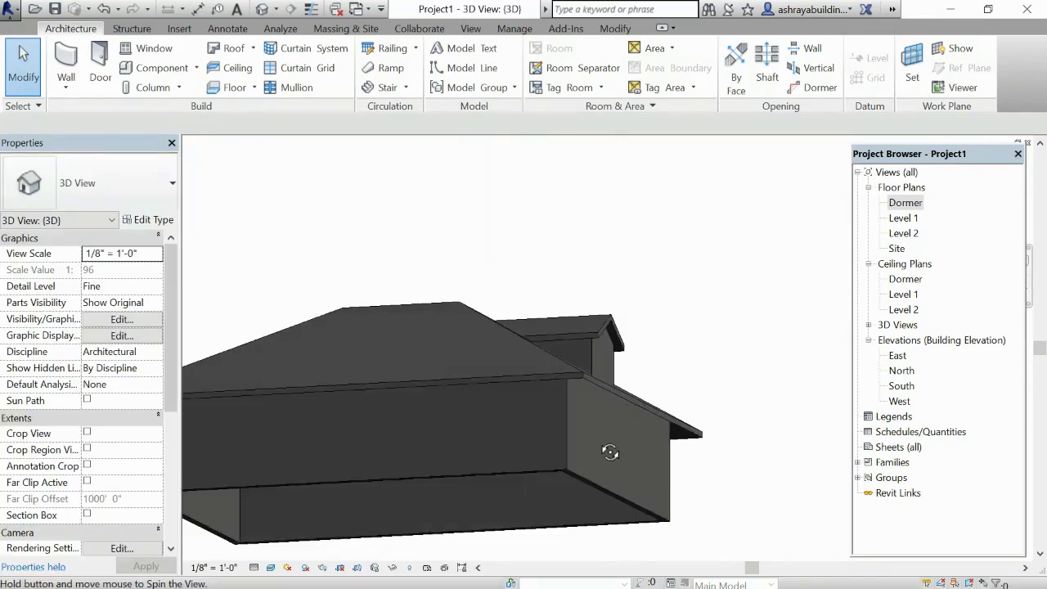
shift+middle_drag(610, 452, 535, 455)
scroll(536, 450, up, 2)
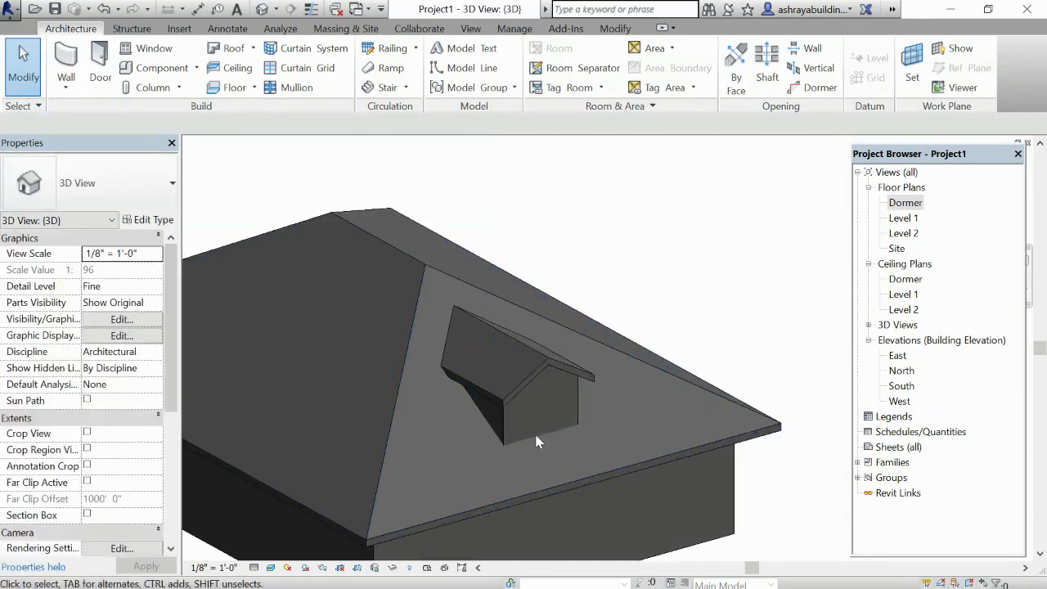
scroll(544, 419, up, 1)
scroll(536, 393, up, 1)
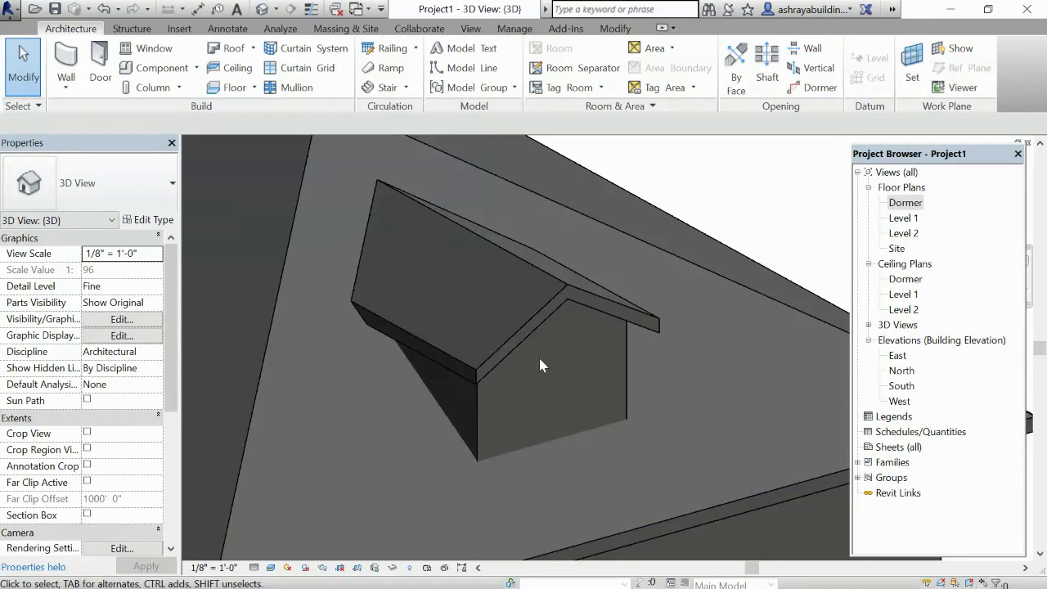
Place a Casement 3x3 with Trim window in the dormer front wall and open South elevation.
click(155, 49)
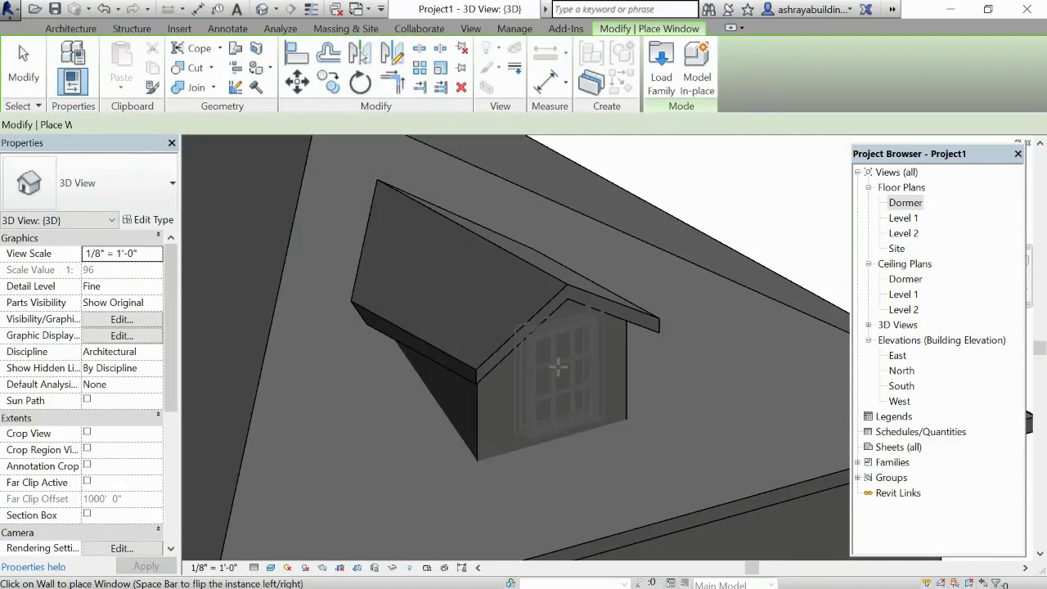
click(635, 349)
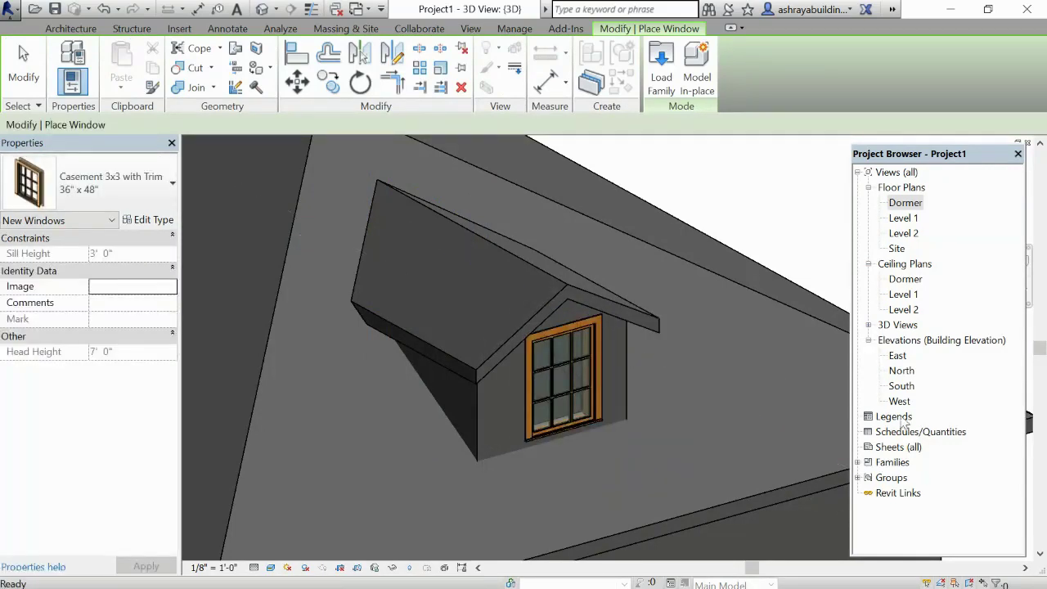
key(Escape)
key(Escape)
double_click(903, 386)
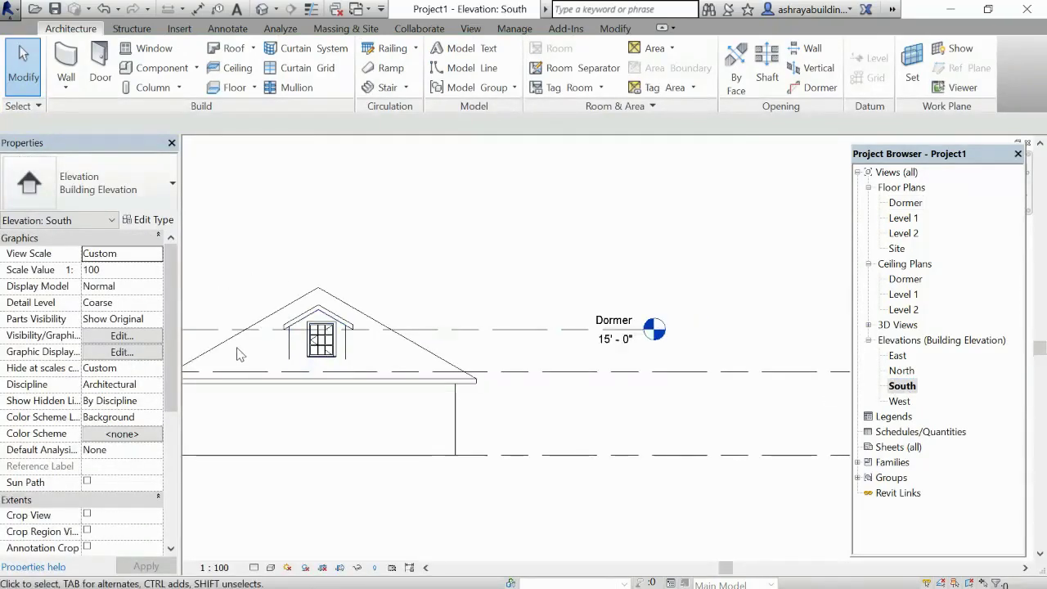
Drag the dormer window in South elevation to sit 3'-0" from each side.
scroll(237, 353, up, 2)
scroll(237, 354, up, 2)
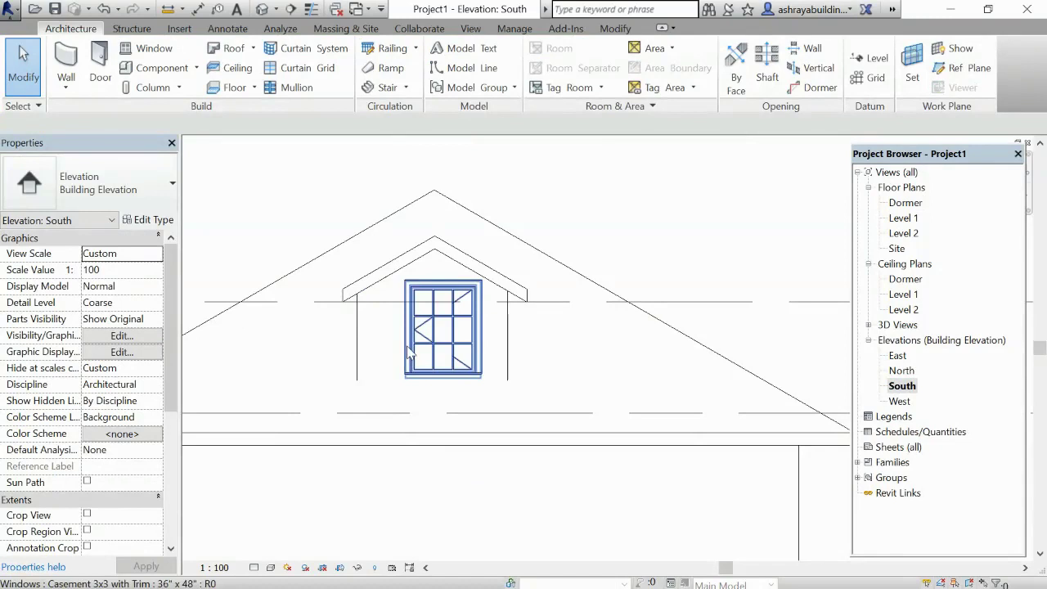
click(410, 353)
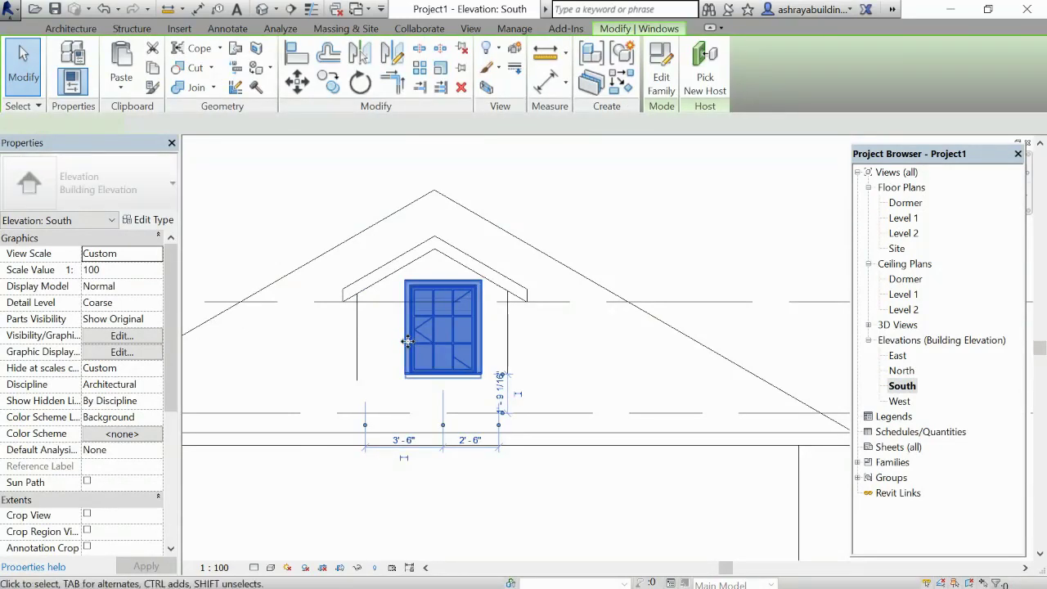
drag(406, 342, 401, 354)
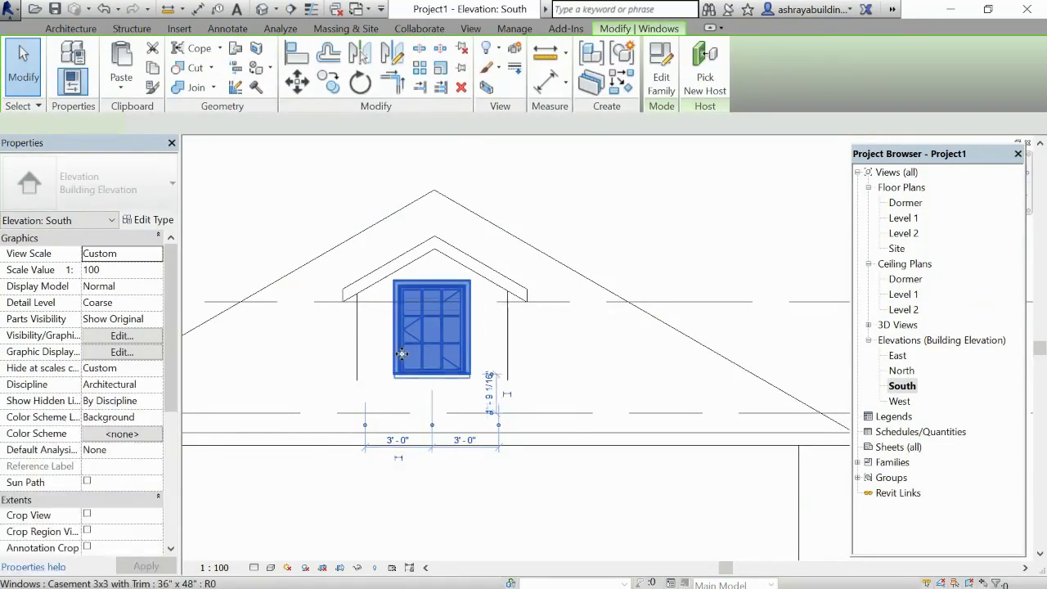
click(678, 221)
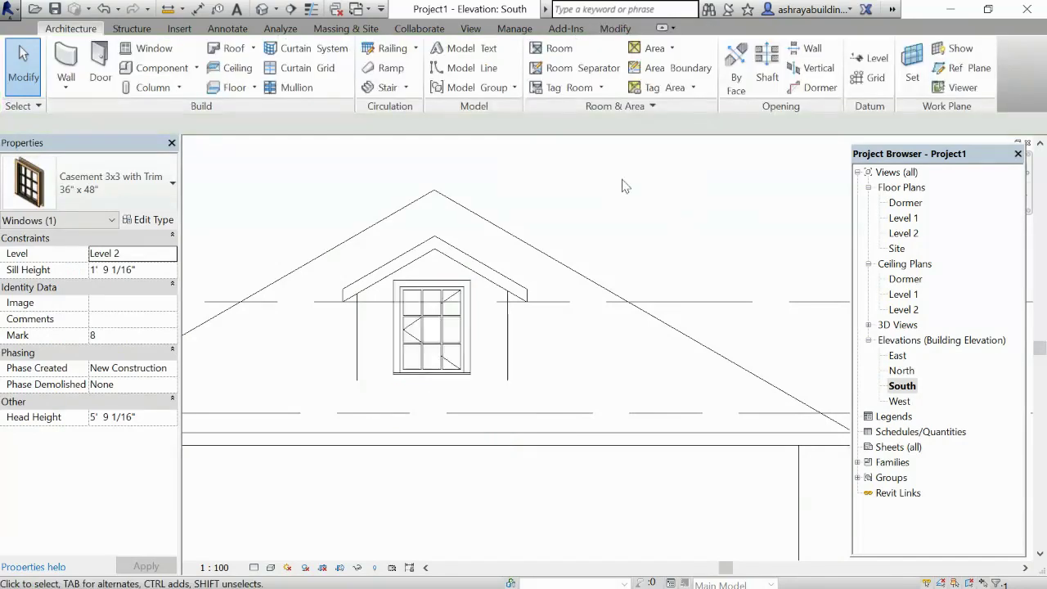
click(262, 9)
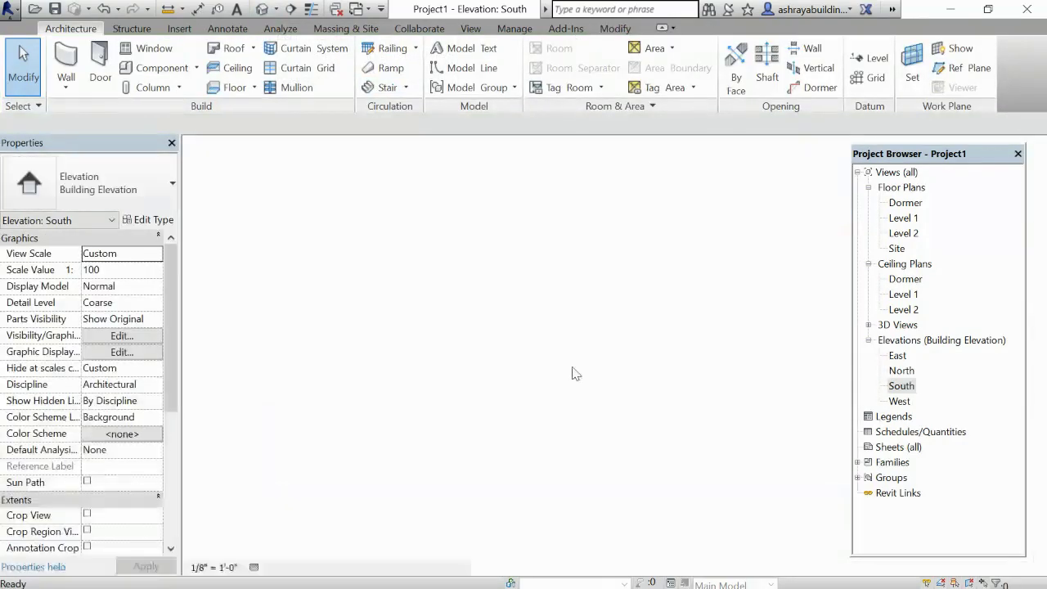
scroll(660, 336, down, 2)
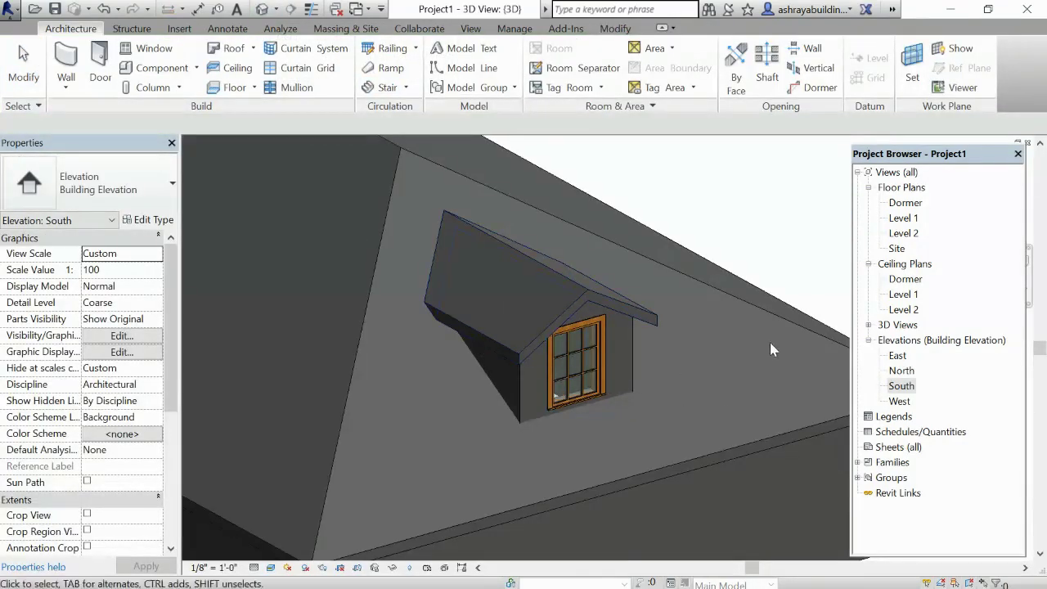
mouse_move(782, 335)
shift+middle_down()
mouse_move(610, 341)
mouse_move(680, 312)
shift+middle_up()
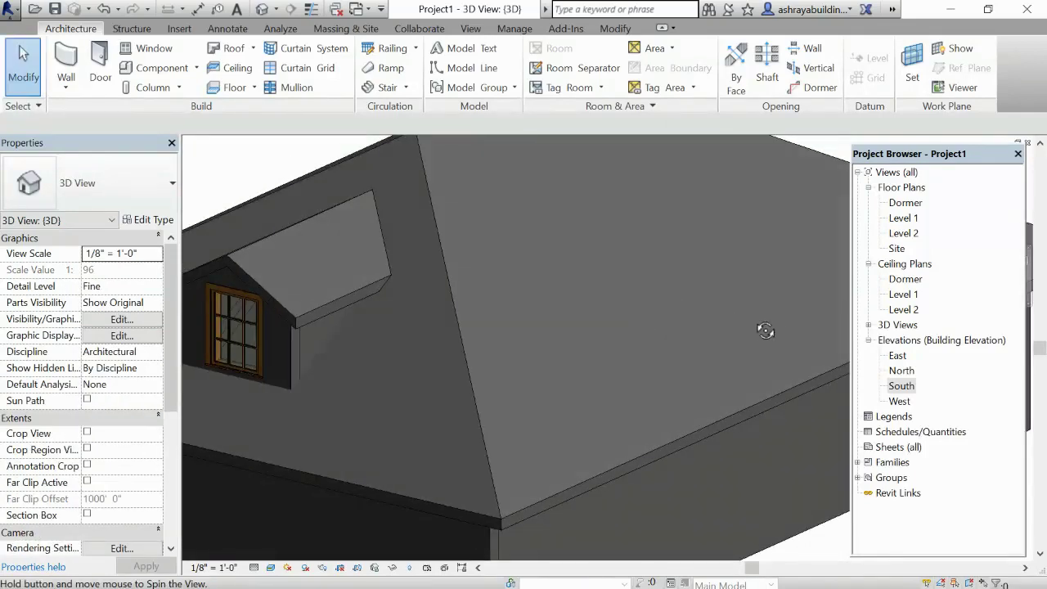
shift+middle_drag(766, 331, 801, 321)
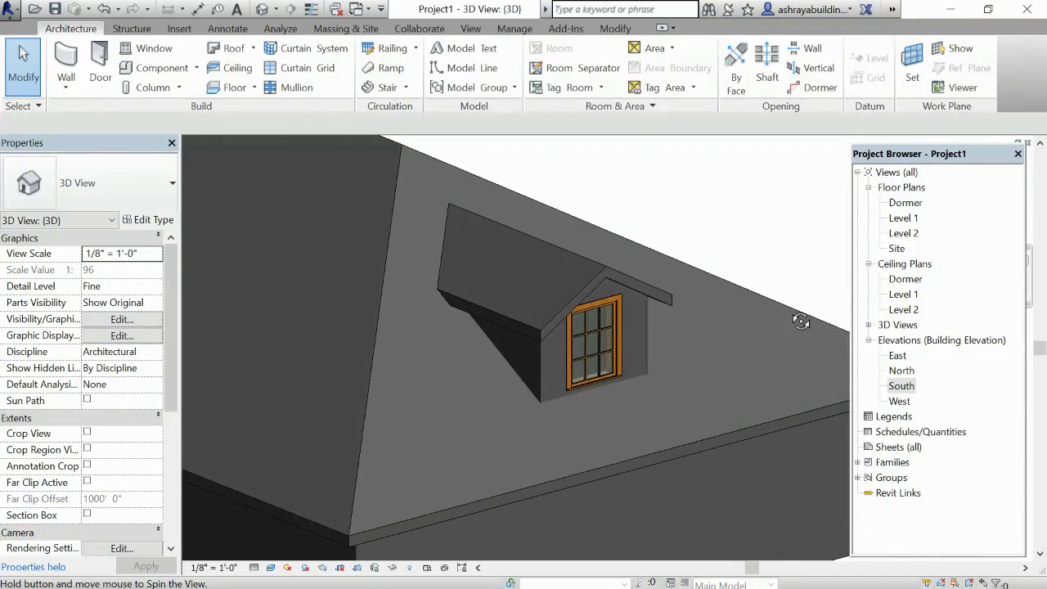